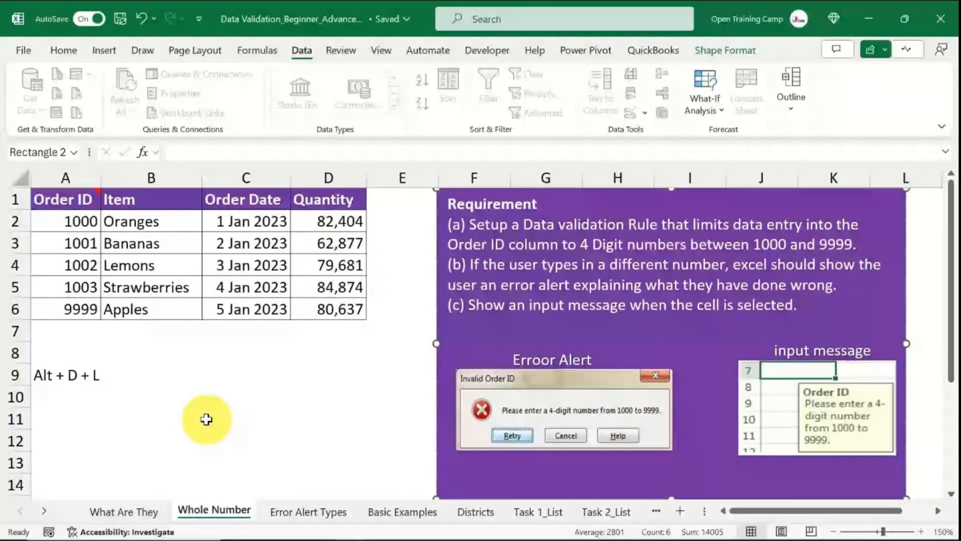
# Step: Clear the existing Order IDs from cells A2:A6
pyautogui.moveTo(74, 224); pyautogui.dragTo(74, 309)
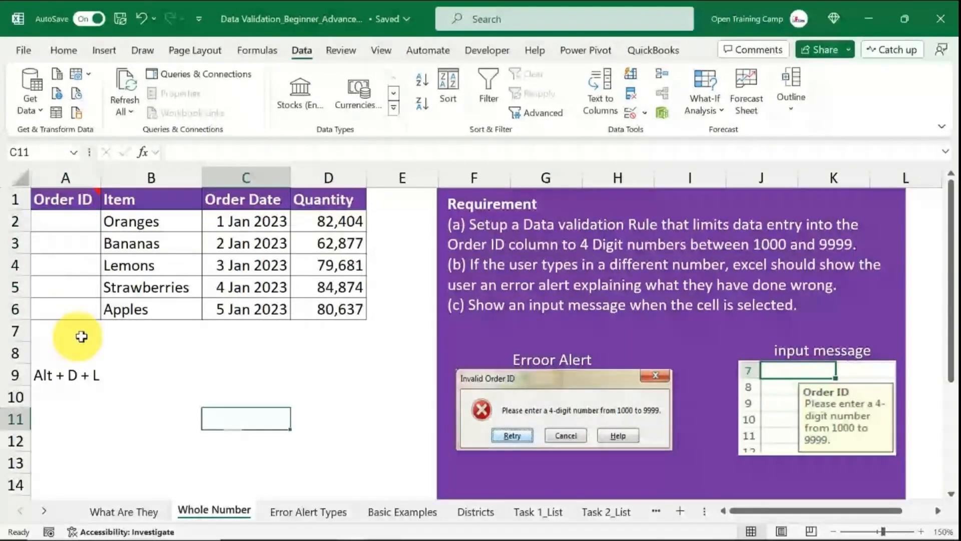
pyautogui.click(193, 354)
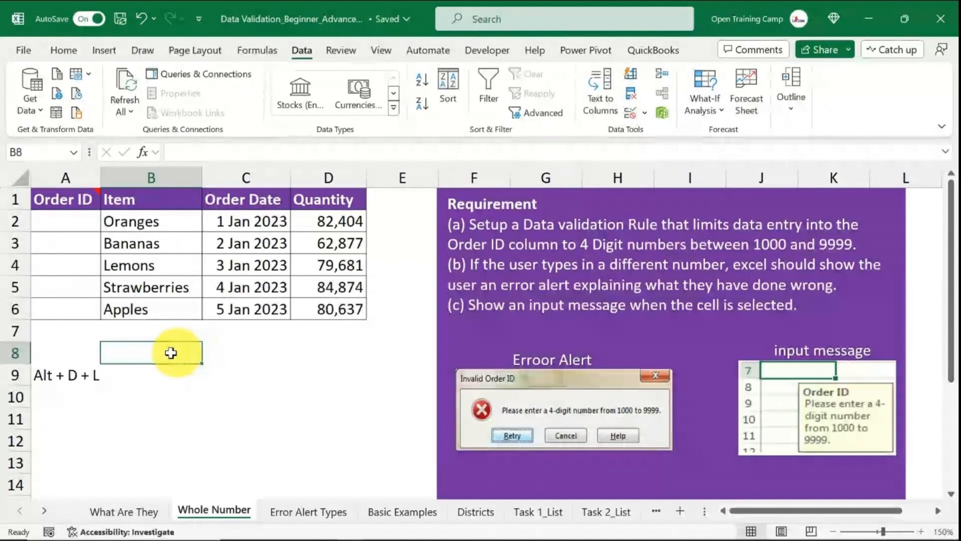
pyautogui.moveTo(75, 222); pyautogui.dragTo(76, 307)
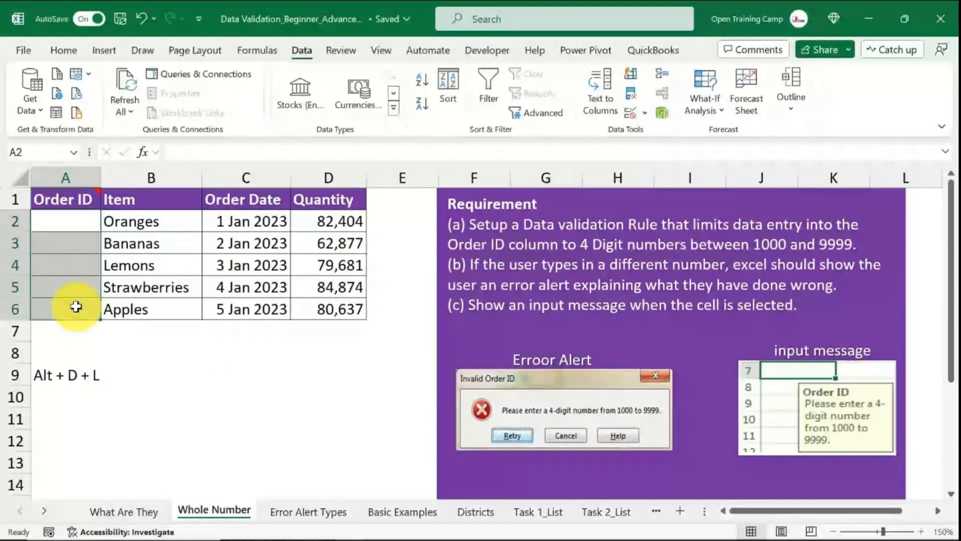
pyautogui.hotkey('alt', 'd')
pyautogui.press('l')
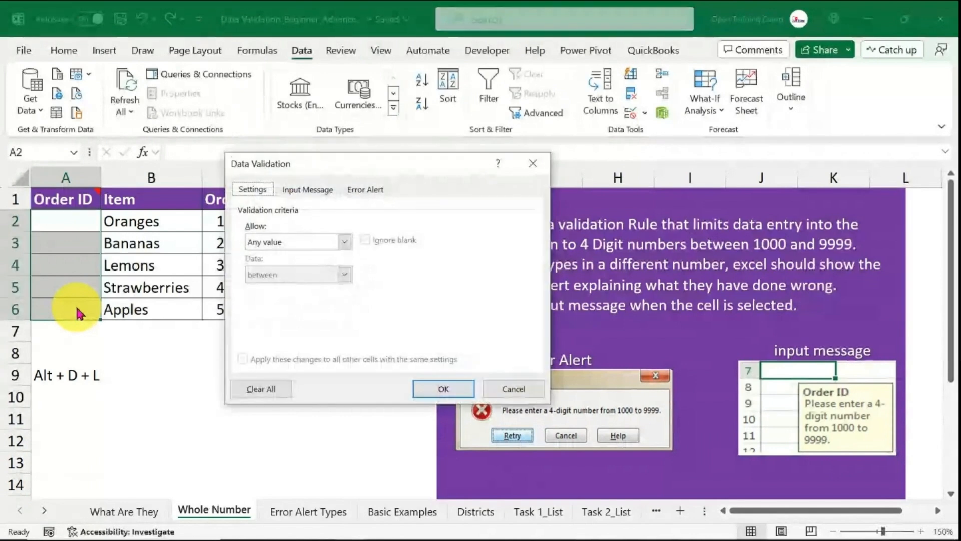
pyautogui.moveTo(342, 161); pyautogui.dragTo(320, 201)
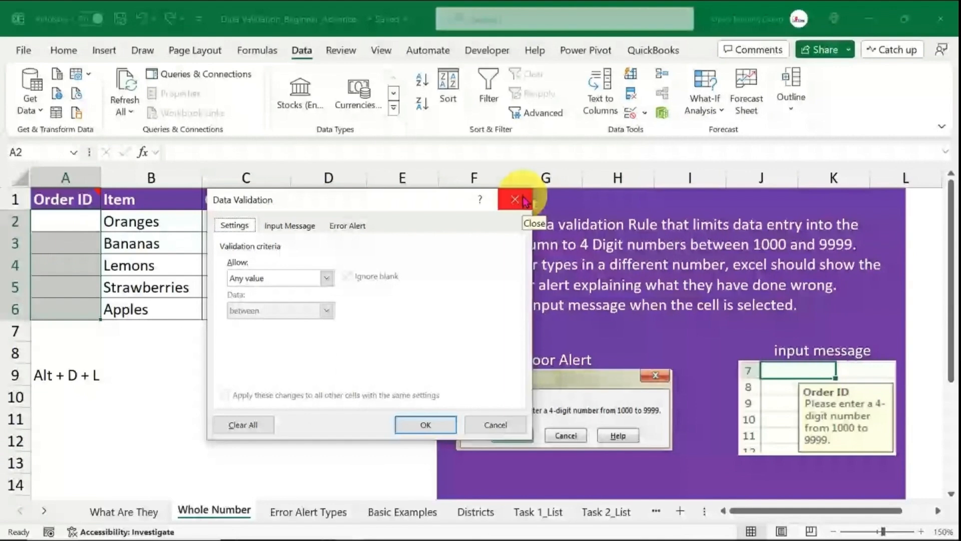
pyautogui.click(525, 202)
# Step: Start a data validation rule on the Order ID cells A2:A6 that allows only whole numbers
pyautogui.moveTo(75, 218); pyautogui.dragTo(78, 306)
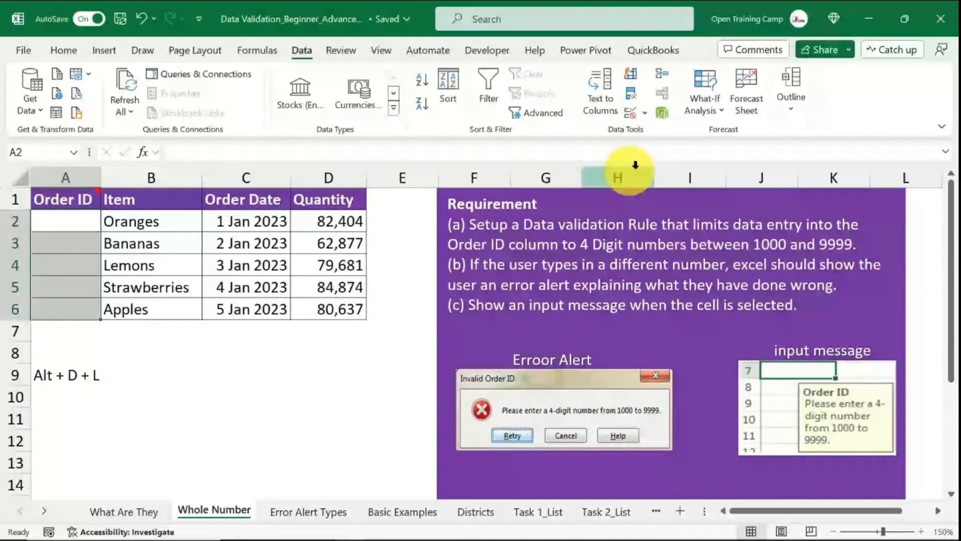
pyautogui.click(632, 115)
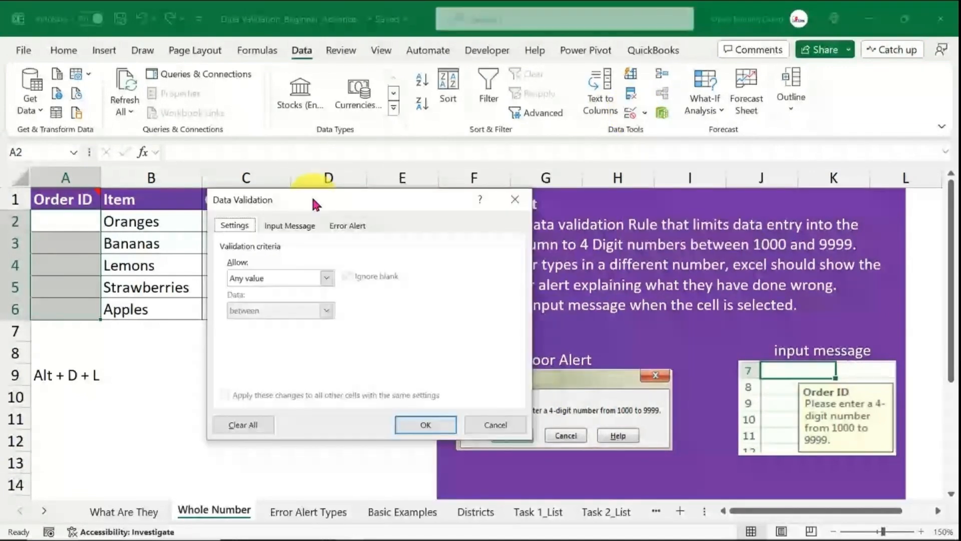
pyautogui.click(495, 425)
pyautogui.hotkey('alt', 'd')
pyautogui.press('l')
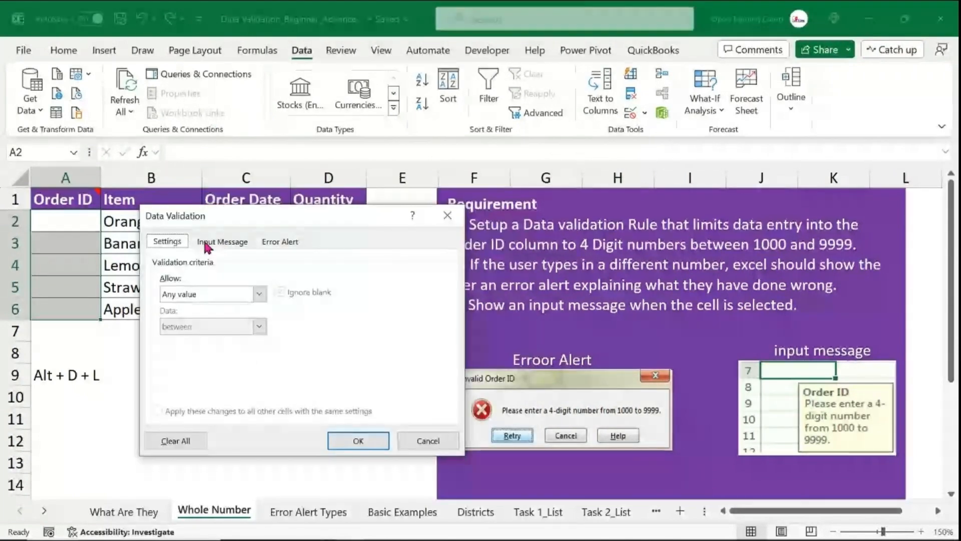
pyautogui.click(294, 241)
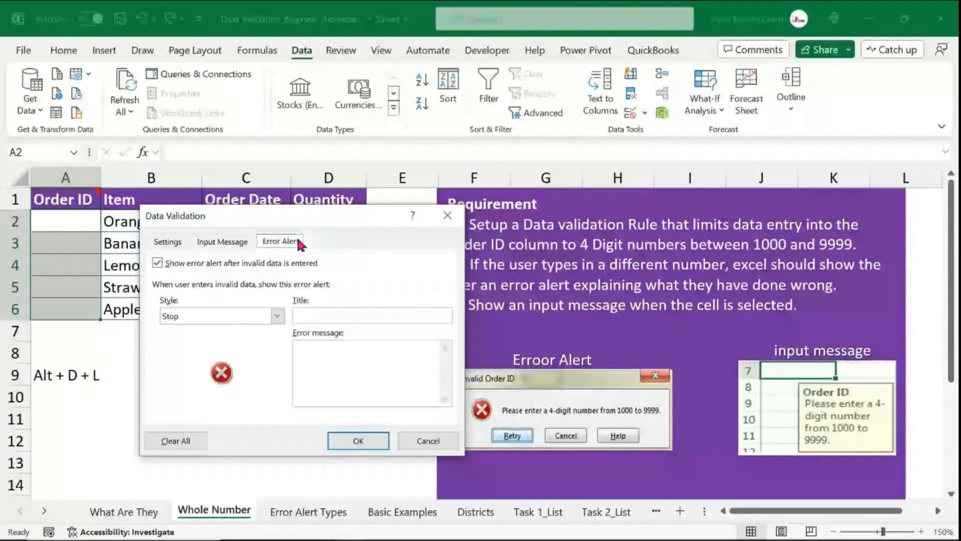
pyautogui.click(169, 241)
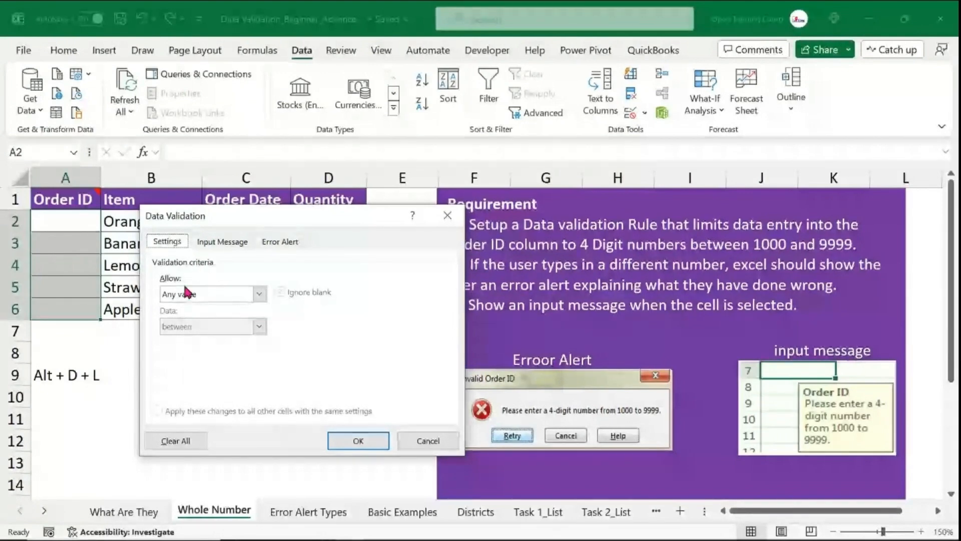
pyautogui.moveTo(326, 215)
pyautogui.mouseDown()
pyautogui.moveTo(339, 223)
pyautogui.moveTo(323, 208)
pyautogui.mouseUp()
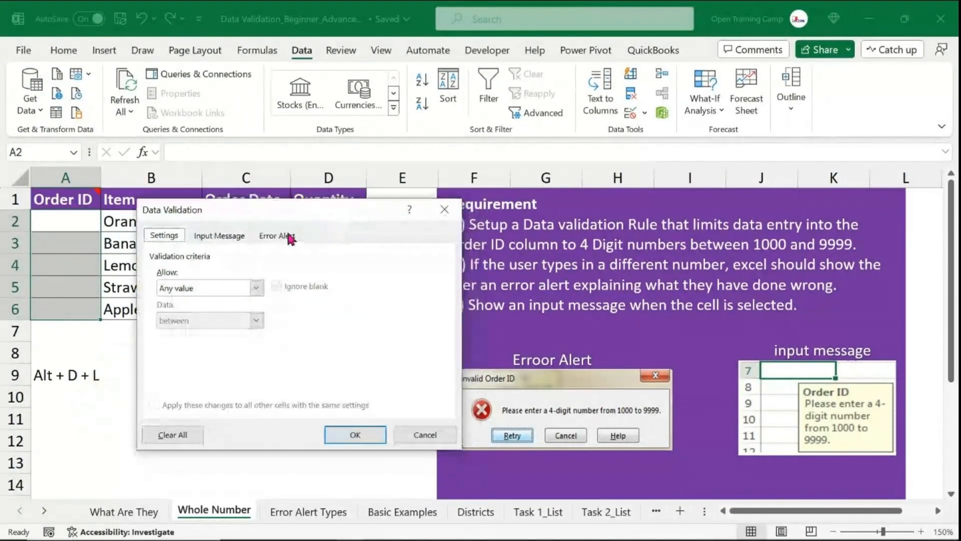
pyautogui.click(257, 287)
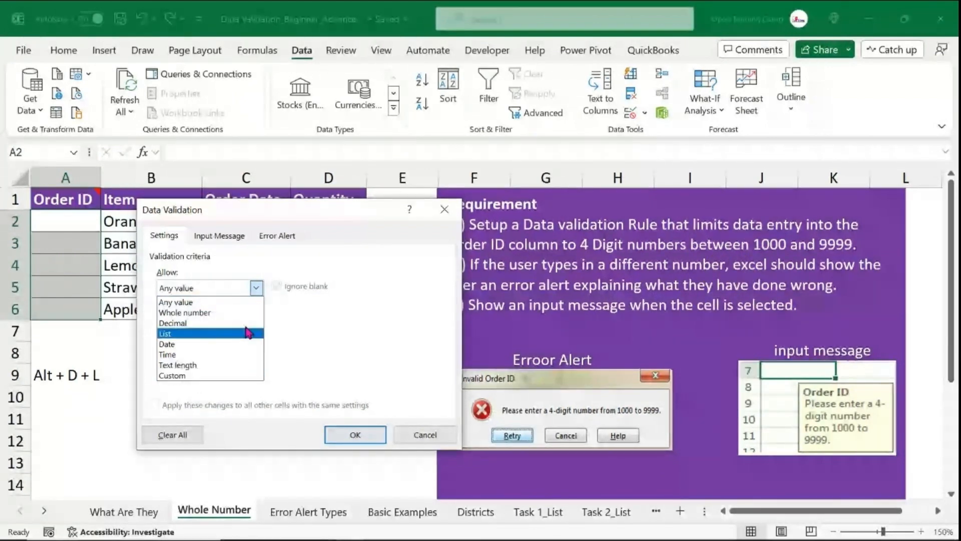
pyautogui.click(240, 312)
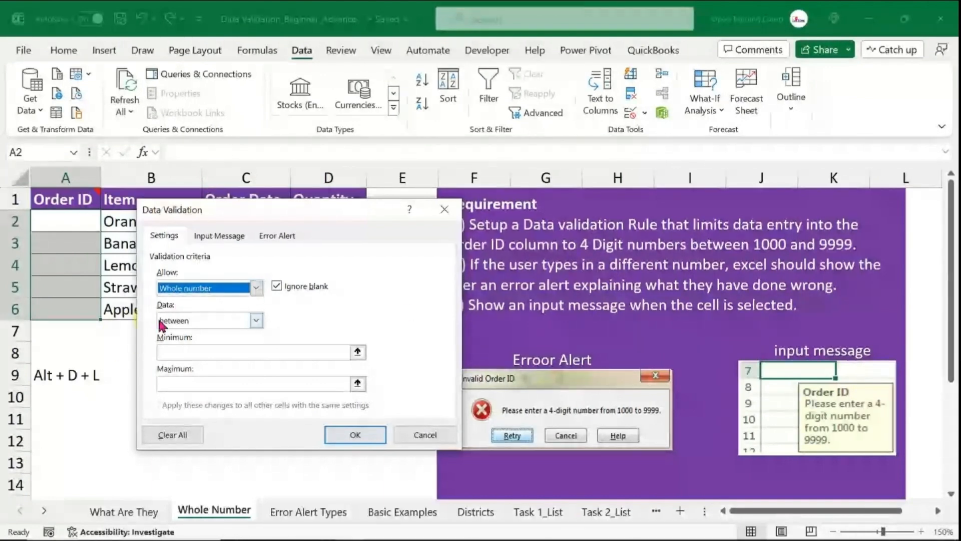
# Step: Restrict the rule to values between a minimum of 1000 and a maximum of 9999, and apply it
pyautogui.click(210, 321)
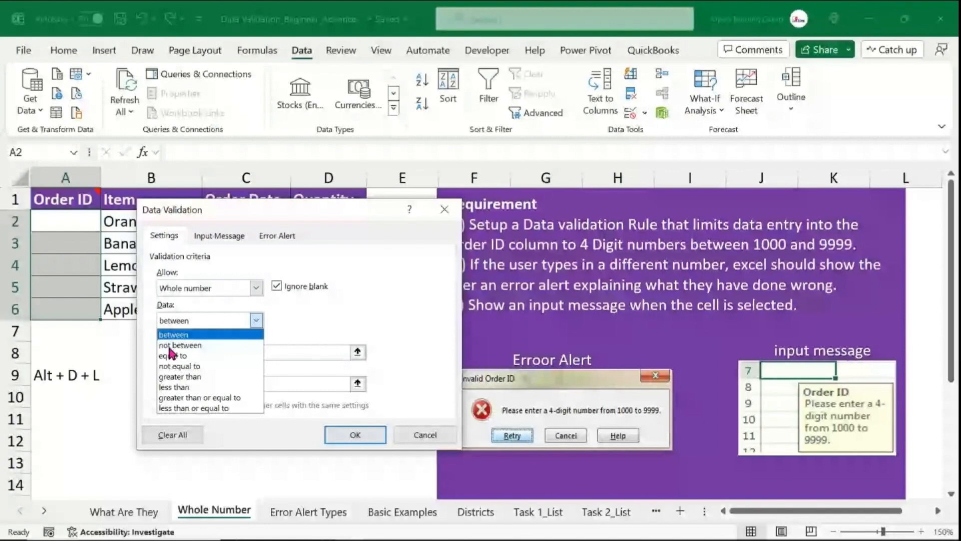
pyautogui.click(184, 337)
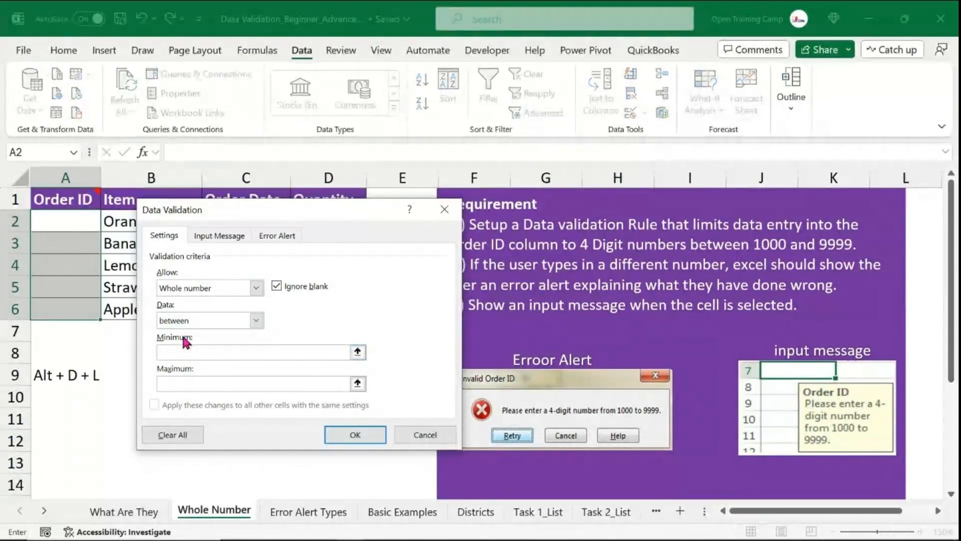
pyautogui.write('1000')
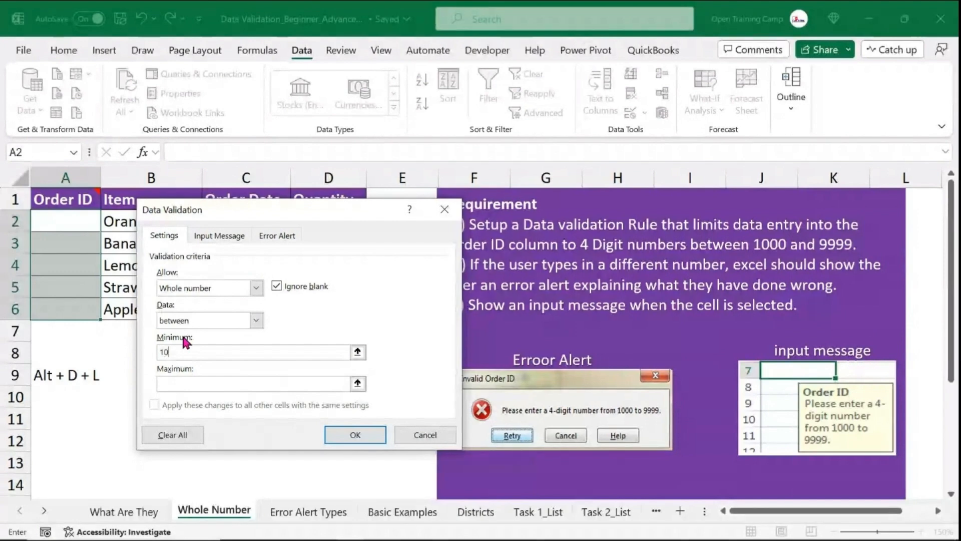
pyautogui.click(181, 385)
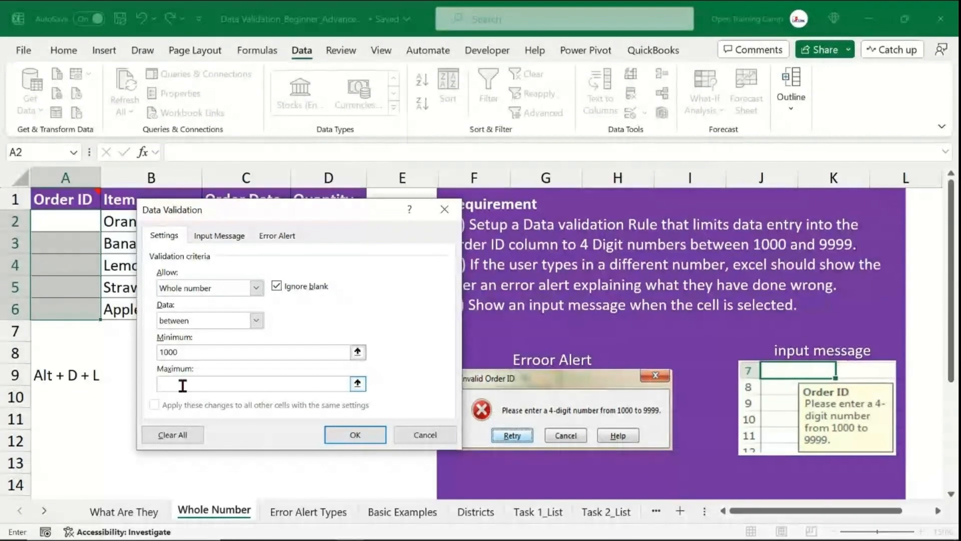
pyautogui.write('9999')
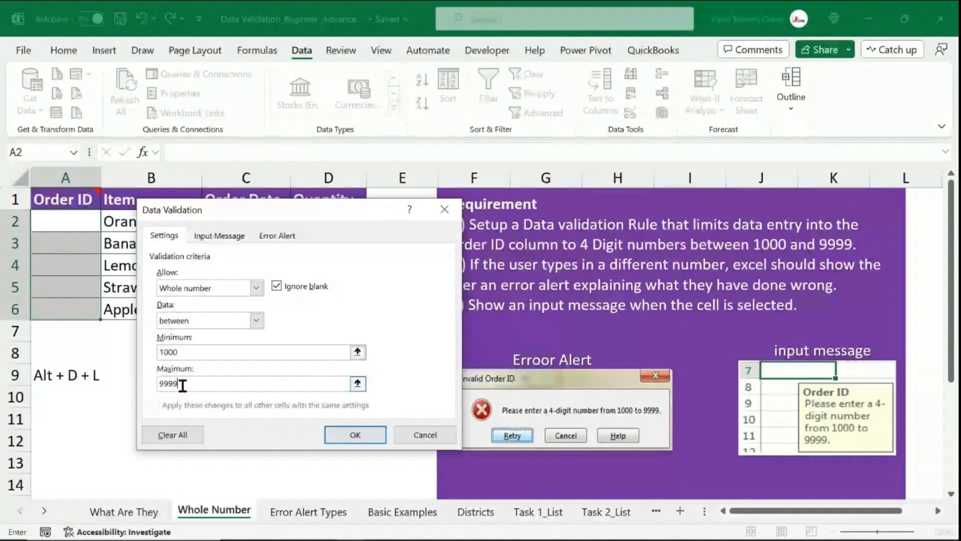
pyautogui.click(356, 435)
pyautogui.click(283, 405)
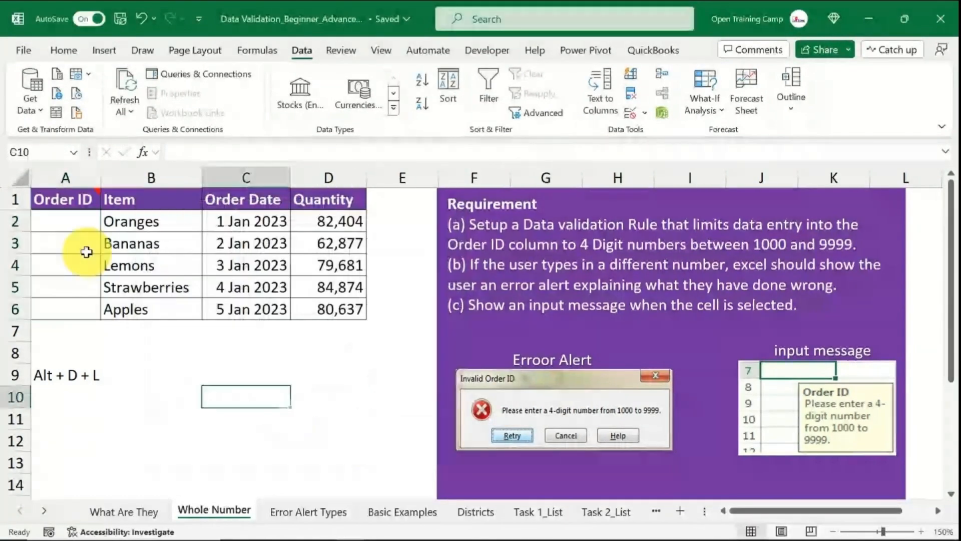
# Step: Enter the rule's minimum value as the Order ID in A2 and the next whole number in A3
pyautogui.click(59, 228)
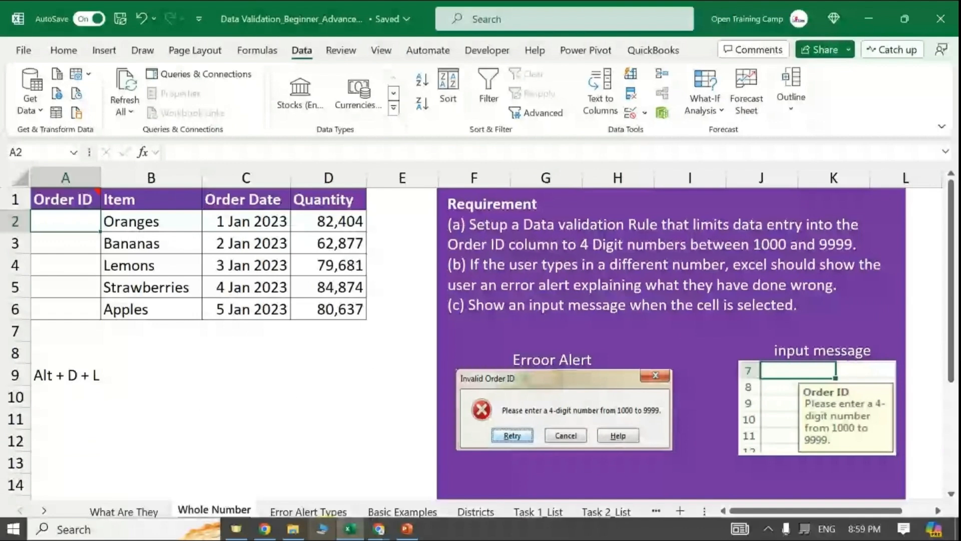
pyautogui.write('100')
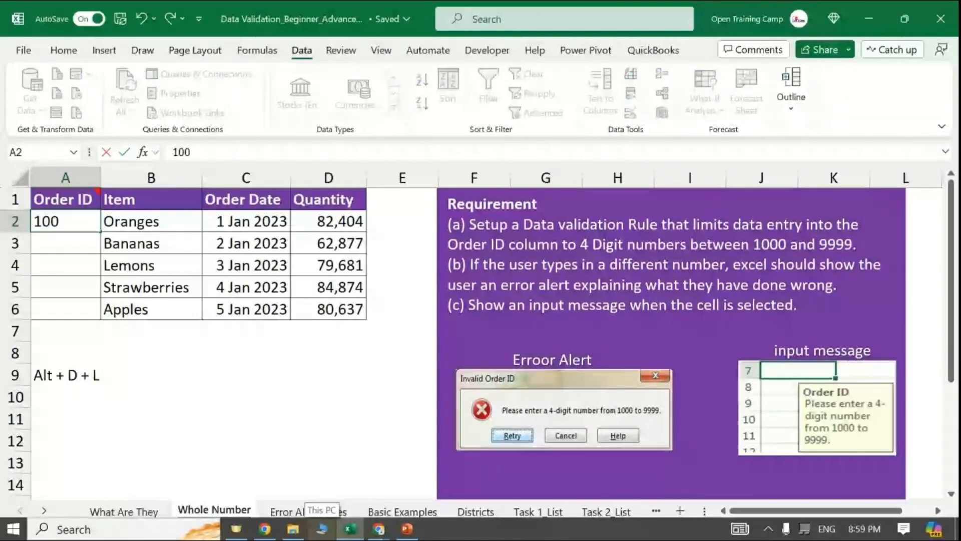
pyautogui.write('0')
pyautogui.press('Return')
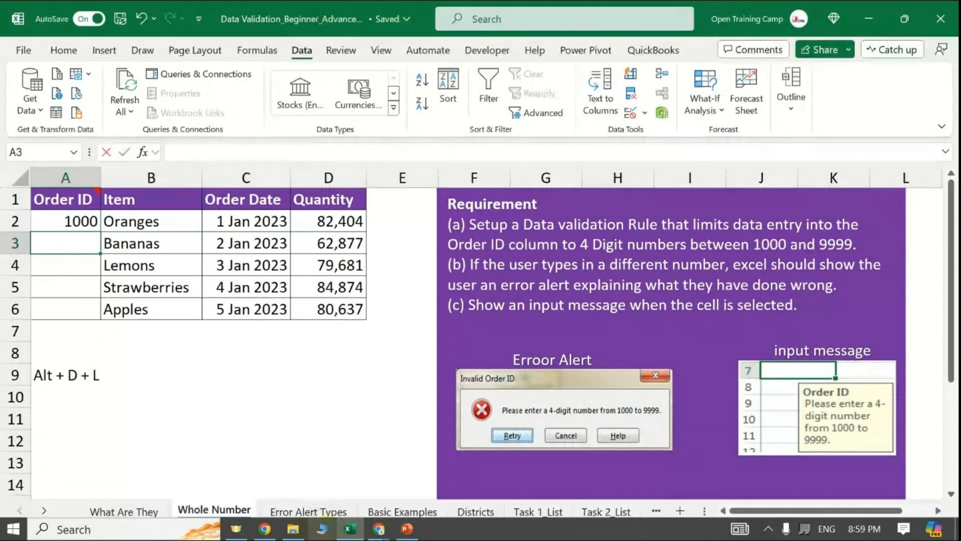
pyautogui.write('1001')
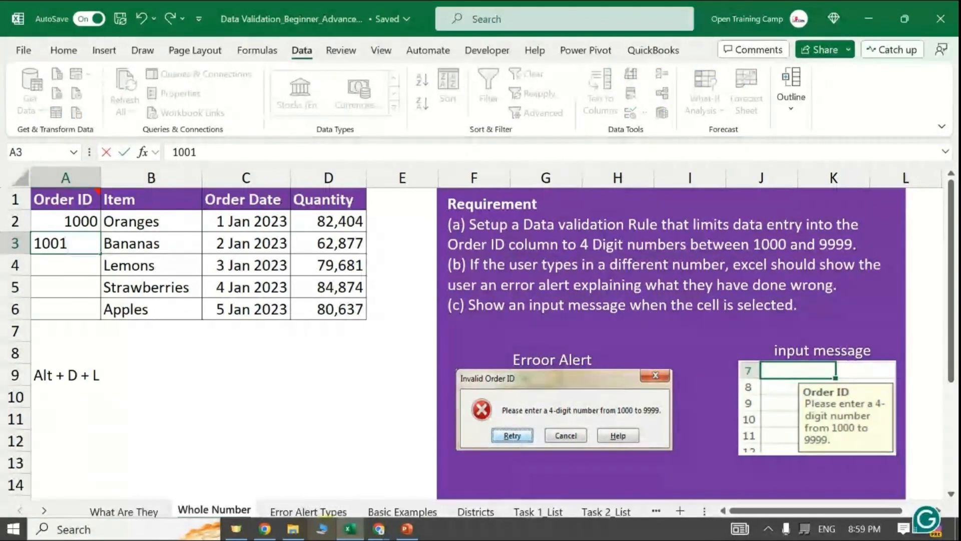
pyautogui.press('Return')
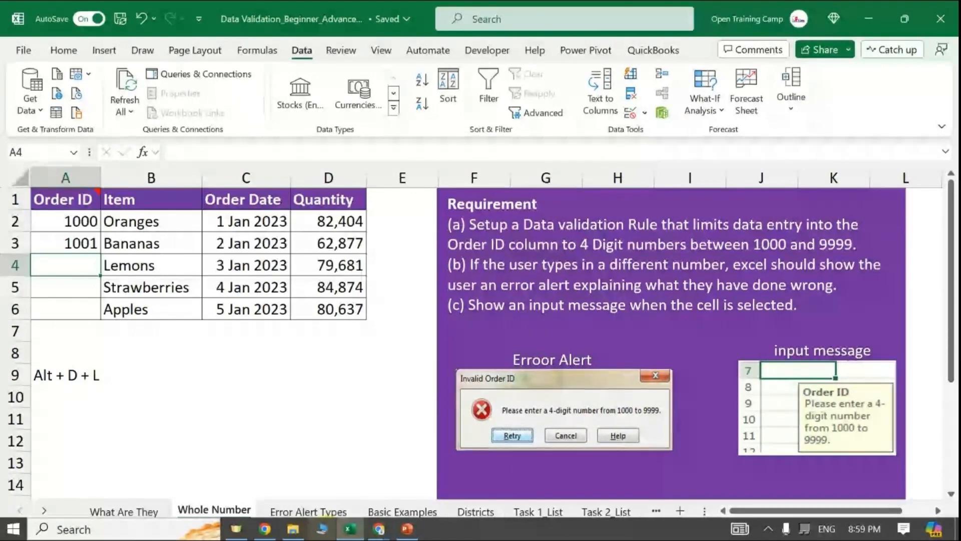
# Step: Test the validation rule by entering the out-of-range value 155 in A4, and cancel the entry
pyautogui.write('15')
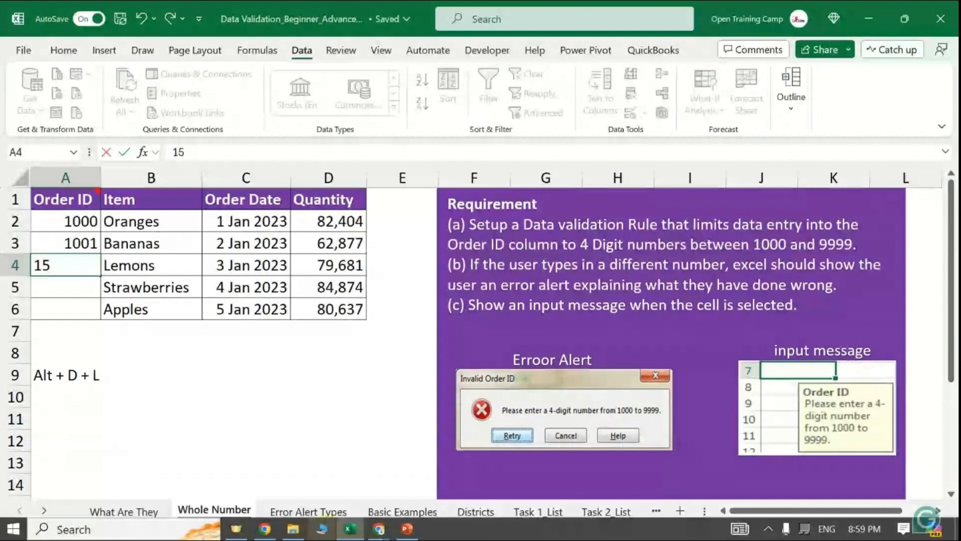
pyautogui.write('5')
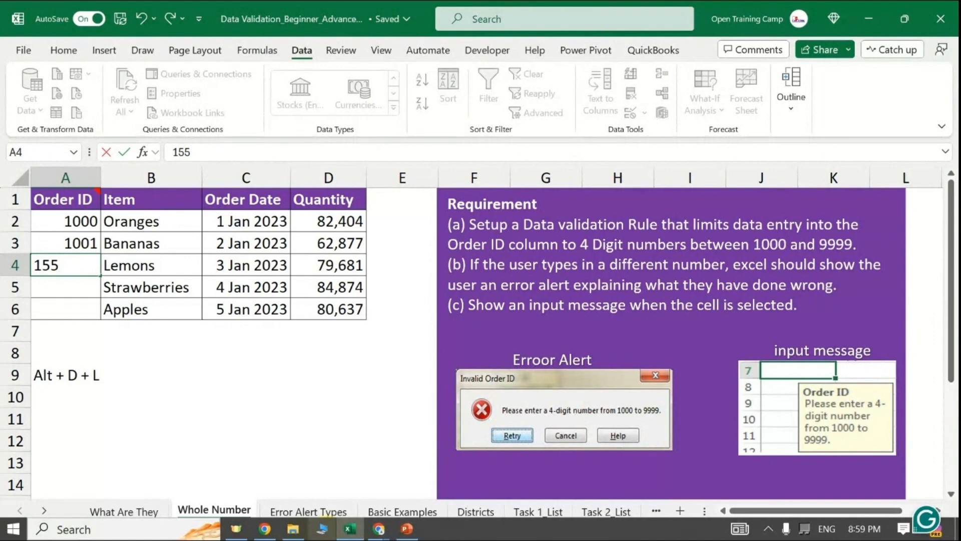
pyautogui.press('Return')
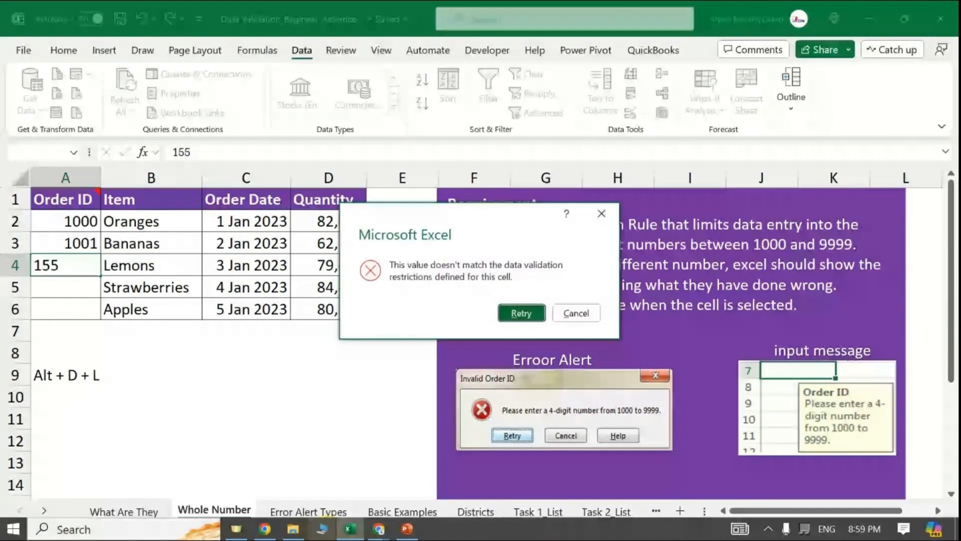
pyautogui.moveTo(456, 206); pyautogui.dragTo(299, 240)
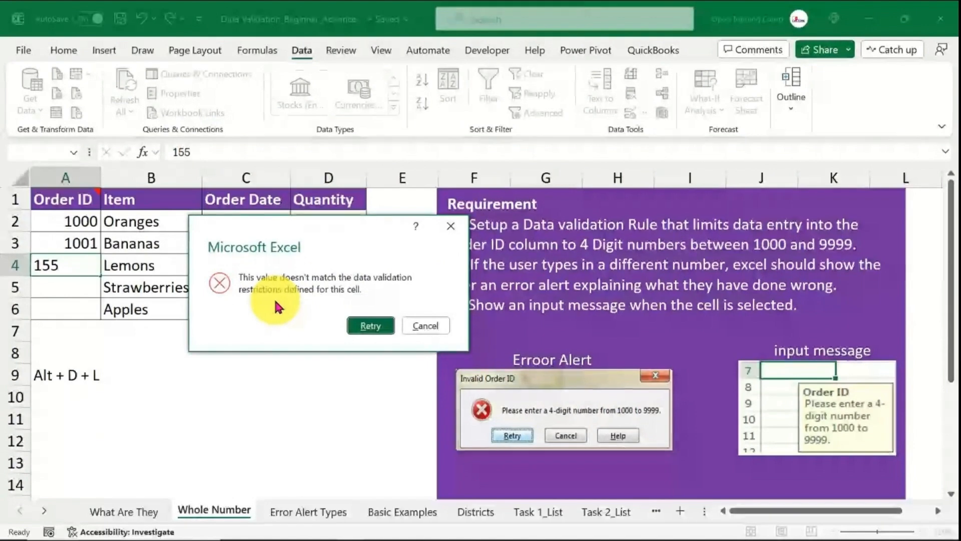
pyautogui.click(428, 322)
# Step: Test the out-of-range value 122 in A4, choose to retry, and append a 2 to make it a valid four-digit number
pyautogui.click(61, 263)
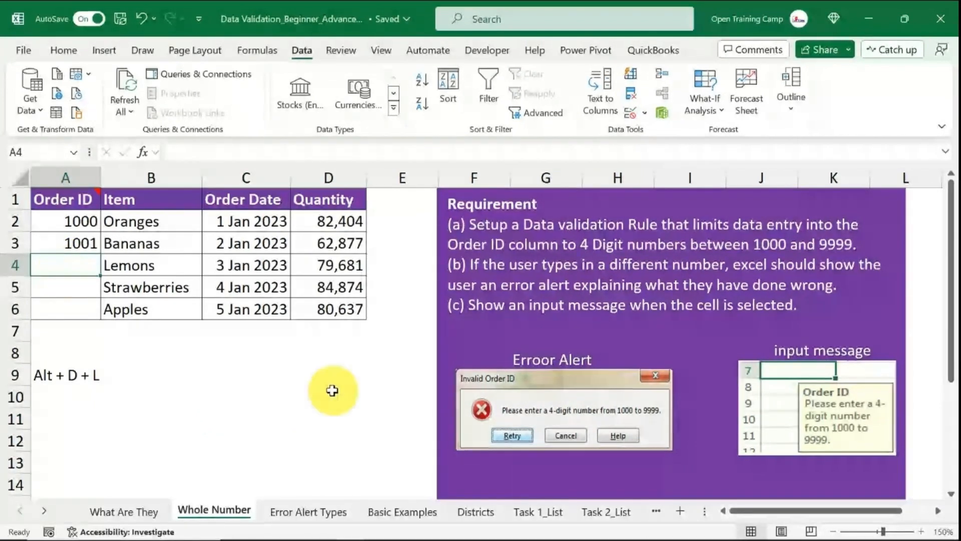
pyautogui.write('122')
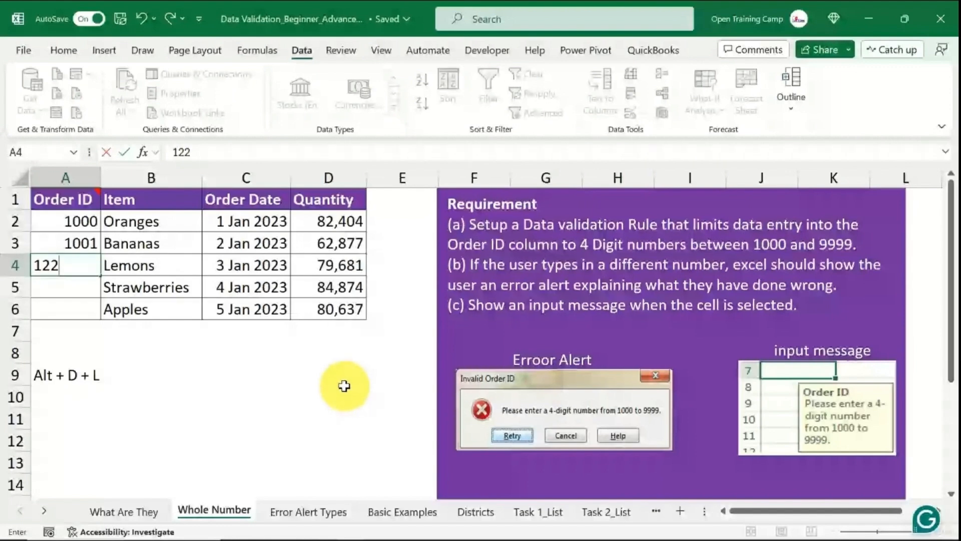
pyautogui.press('Return')
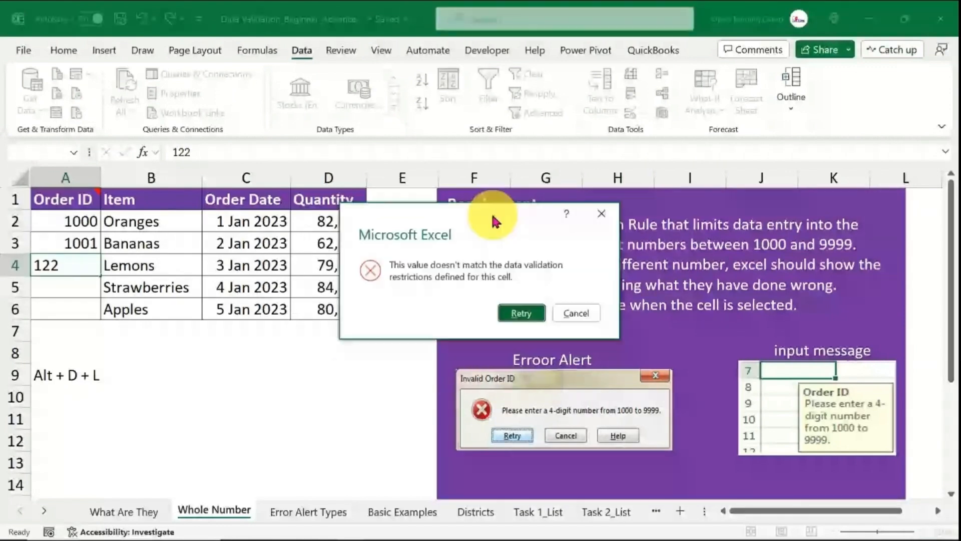
pyautogui.moveTo(493, 221); pyautogui.dragTo(359, 222)
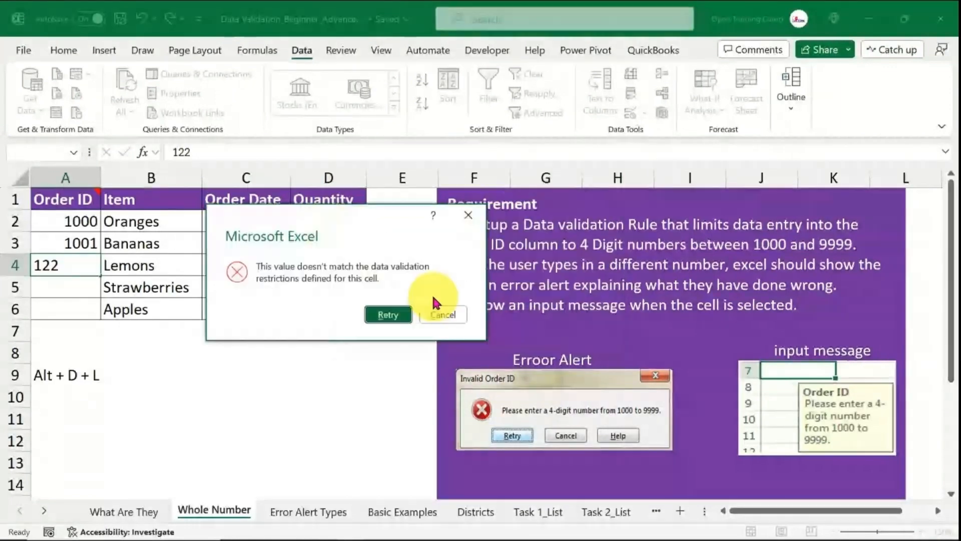
pyautogui.click(388, 315)
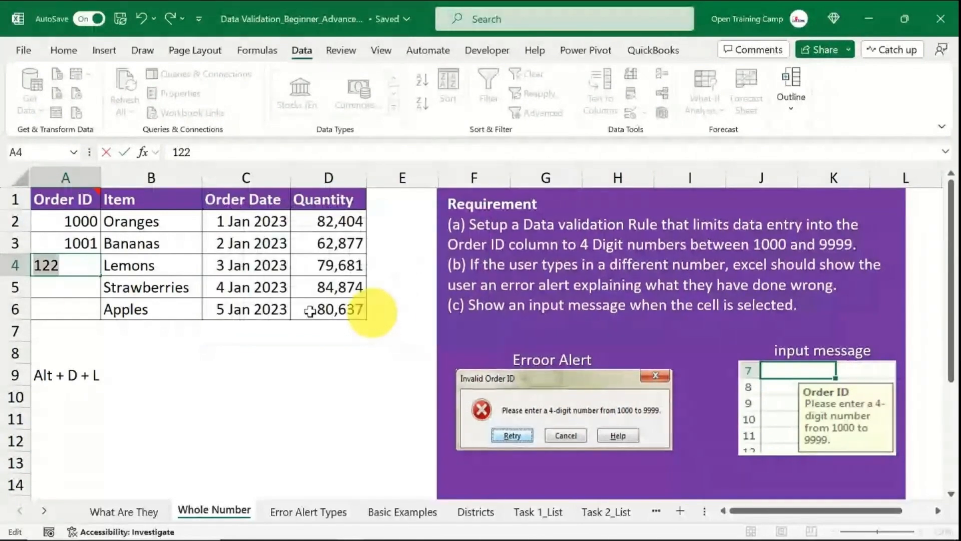
pyautogui.click(75, 265)
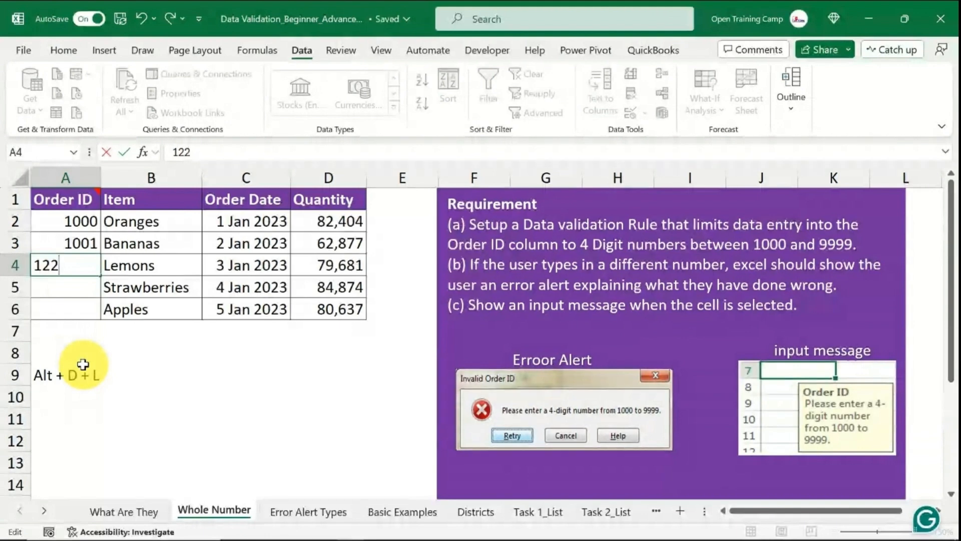
pyautogui.write('2')
pyautogui.press('Return')
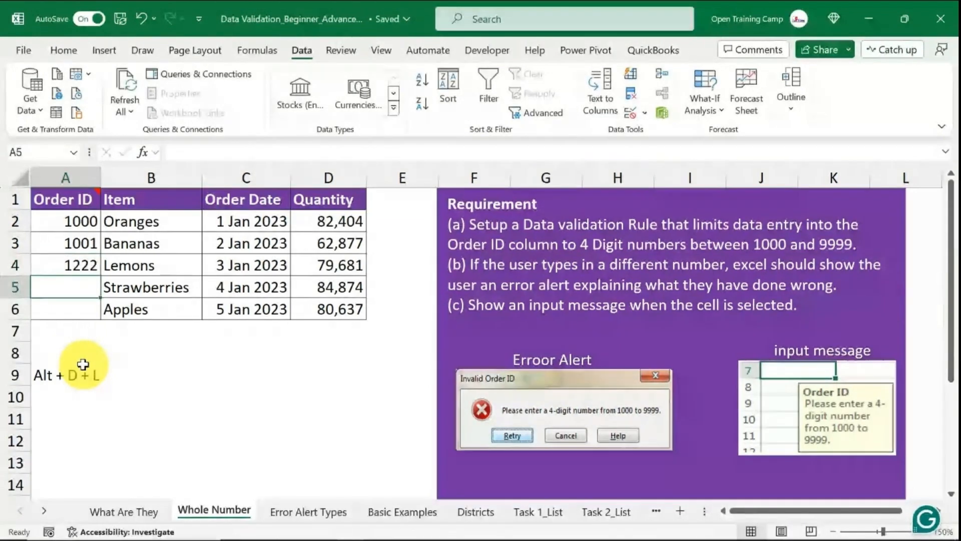
# Step: Test the validation rule by entering the out-of-range value 1456567 in A5
pyautogui.write('100')
pyautogui.press('BackSpace')
pyautogui.press('BackSpace')
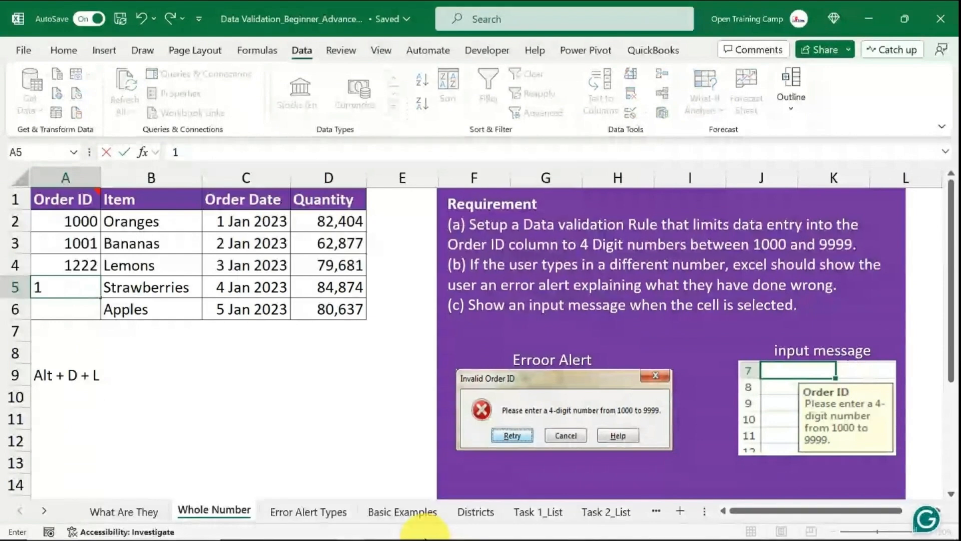
pyautogui.write('456567')
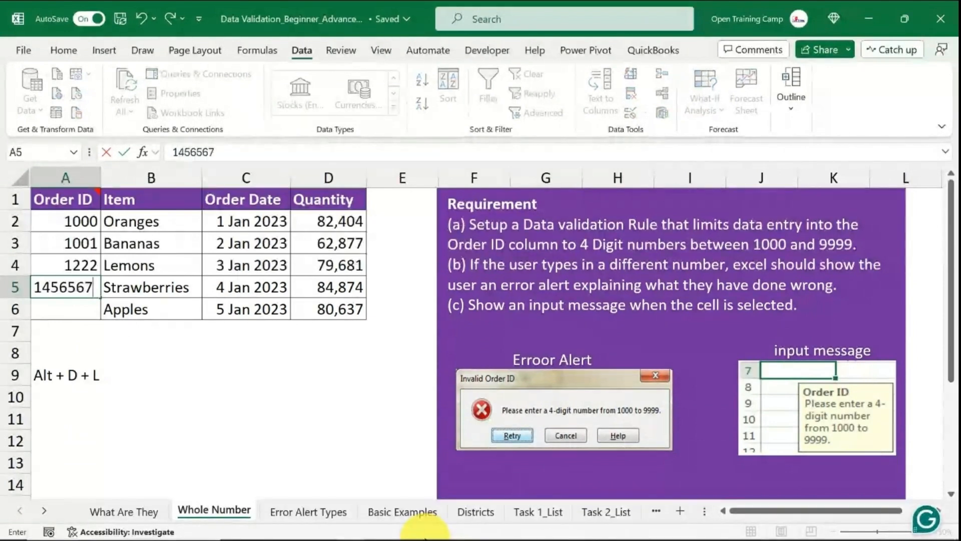
pyautogui.press('Return')
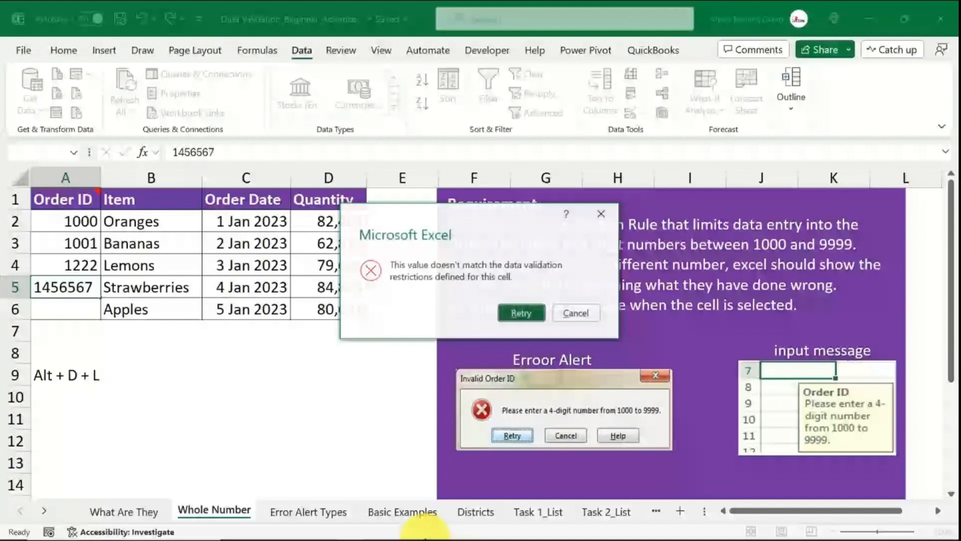
pyautogui.moveTo(403, 218); pyautogui.dragTo(227, 230)
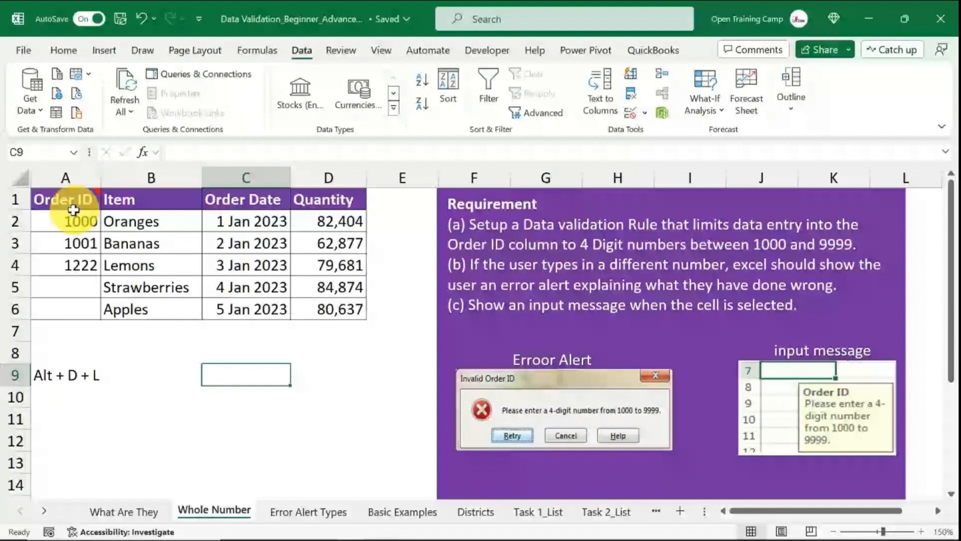
# Step: Reopen the data validation rule for A2:A6 and give its input message the title "Order ID"
pyautogui.moveTo(73, 210); pyautogui.dragTo(76, 308)
pyautogui.hotkey('alt', 'd')
pyautogui.press('l')
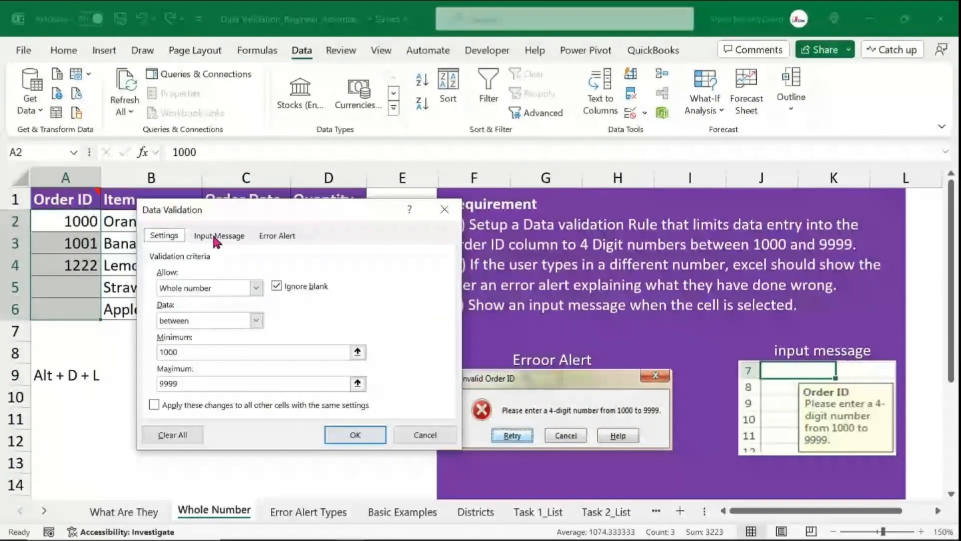
pyautogui.moveTo(228, 214); pyautogui.dragTo(216, 201)
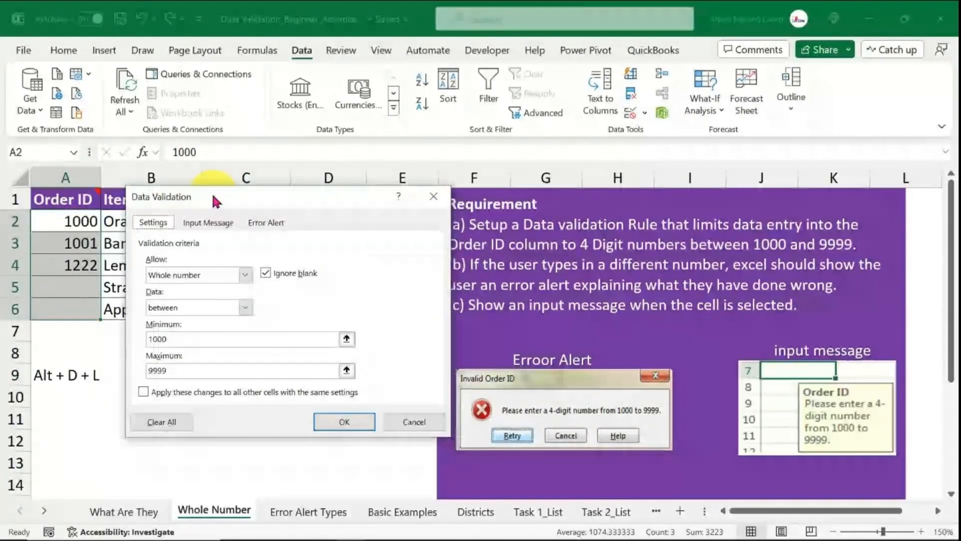
pyautogui.click(211, 224)
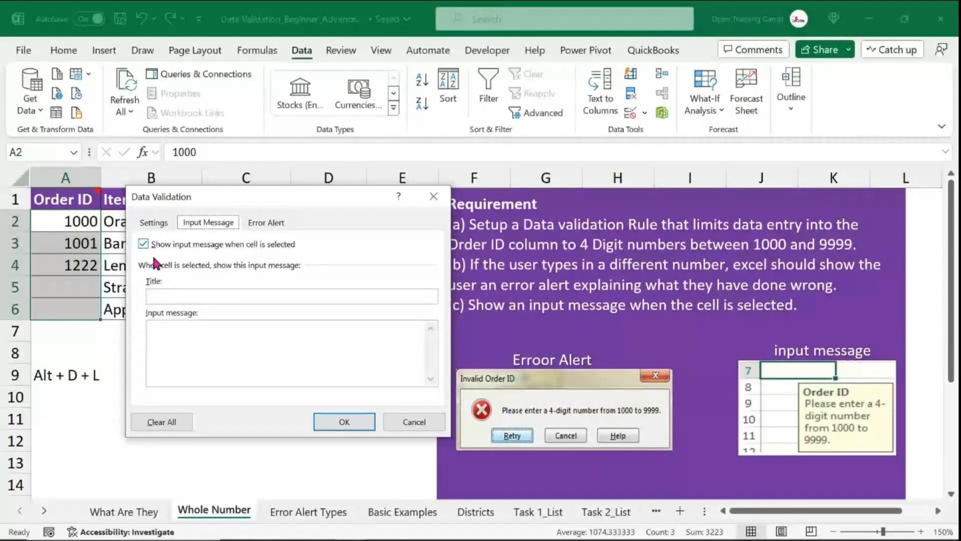
pyautogui.click(173, 296)
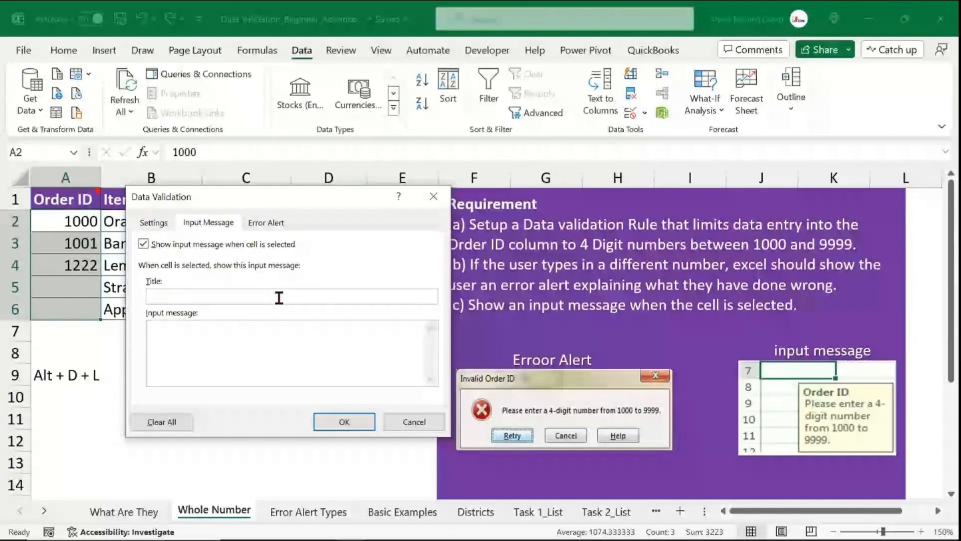
pyautogui.write('Order ID')
# Step: Set the input message to "Please Enter a 4 Digit number between 1000 and 9999", apply it, and select A5 to check it
pyautogui.click(189, 336)
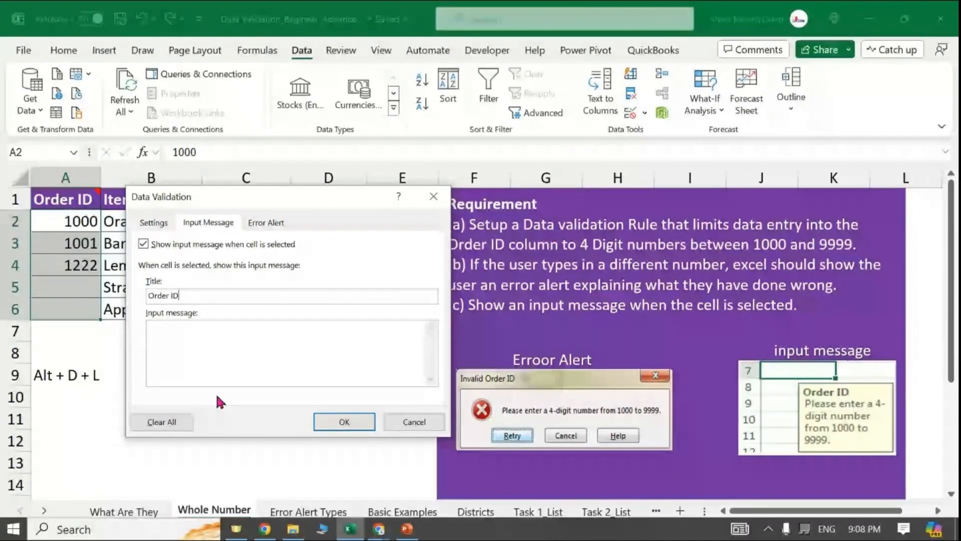
pyautogui.write('Please Enter a 4 Digit')
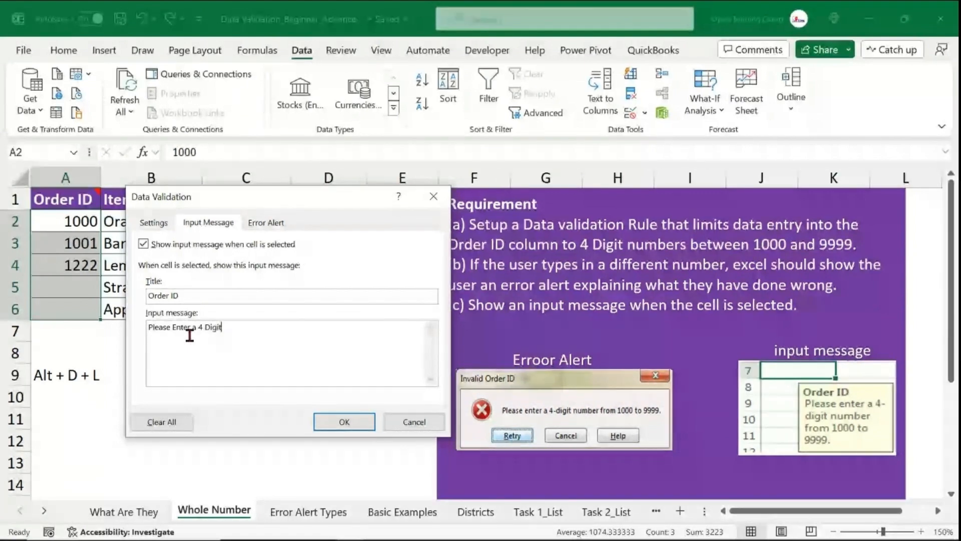
pyautogui.write(' number between 1000 and 9')
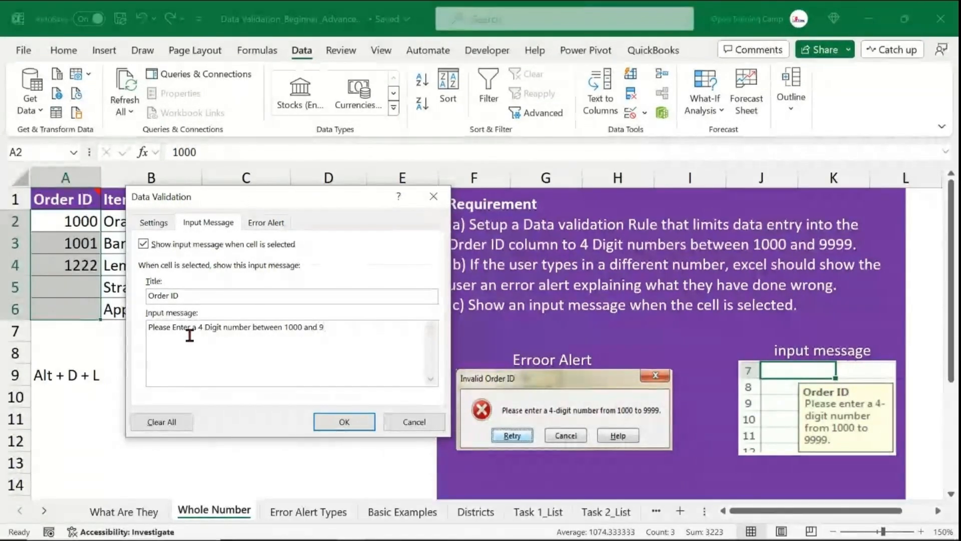
pyautogui.write('999')
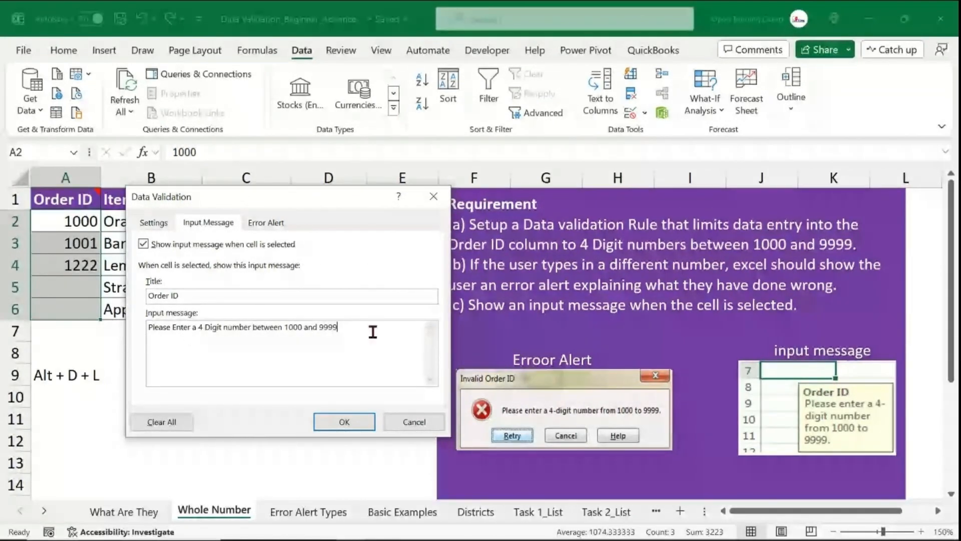
pyautogui.click(352, 426)
pyautogui.click(352, 423)
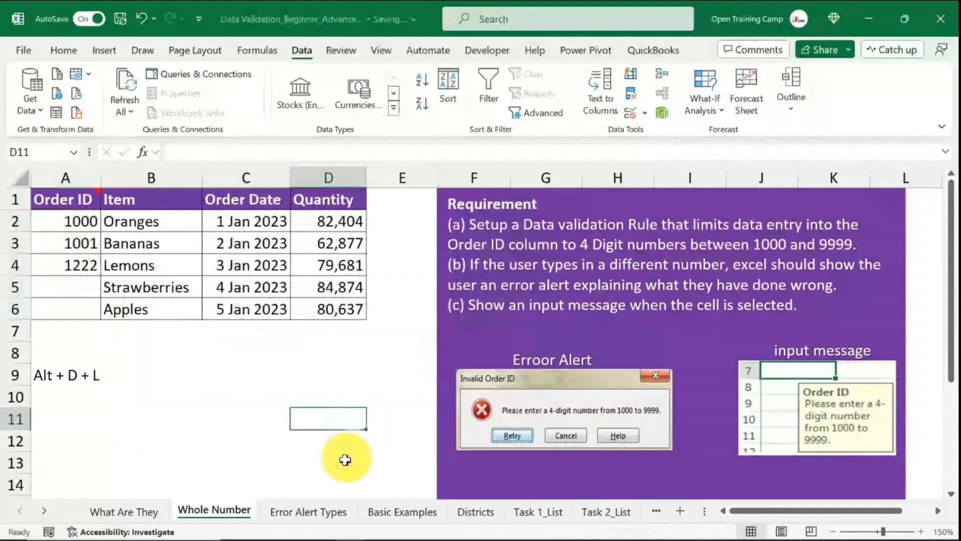
pyautogui.click(70, 286)
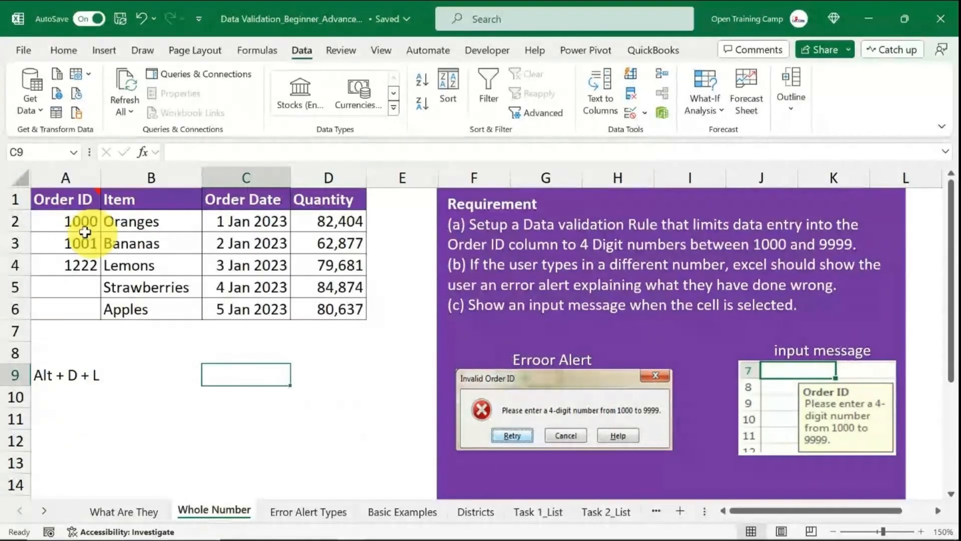
# Step: Open the error alert settings of the rule on A2:A6, try the Warning style, and set the style back to Stop
pyautogui.moveTo(84, 232); pyautogui.dragTo(53, 325)
pyautogui.hotkey('alt', 'd')
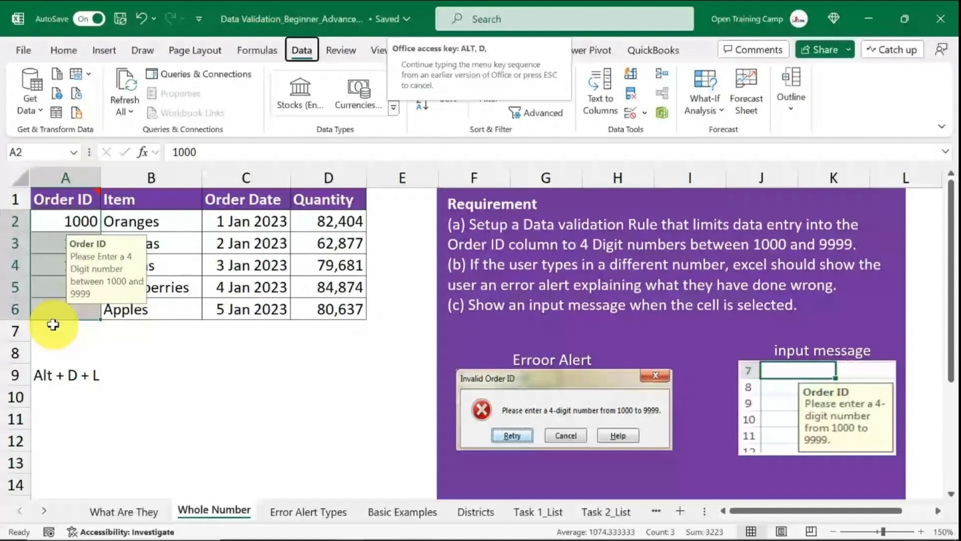
pyautogui.press('l')
pyautogui.moveTo(305, 130)
pyautogui.mouseDown()
pyautogui.moveTo(394, 150)
pyautogui.moveTo(305, 142)
pyautogui.mouseUp()
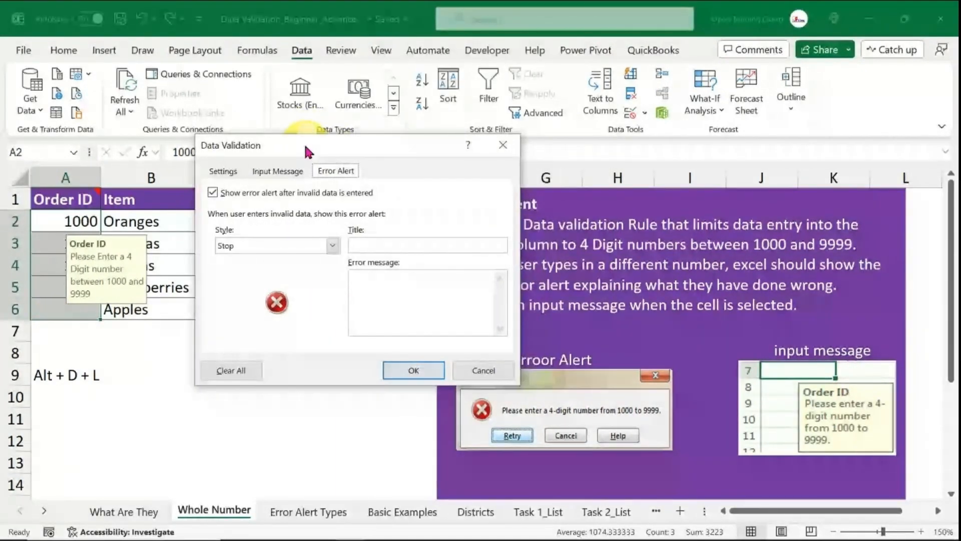
pyautogui.click(332, 246)
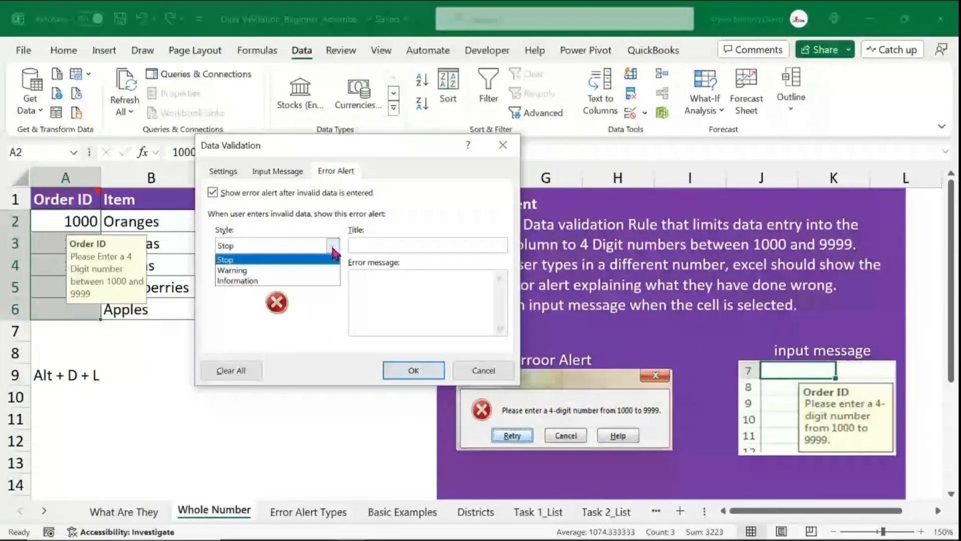
pyautogui.click(236, 280)
pyautogui.click(235, 270)
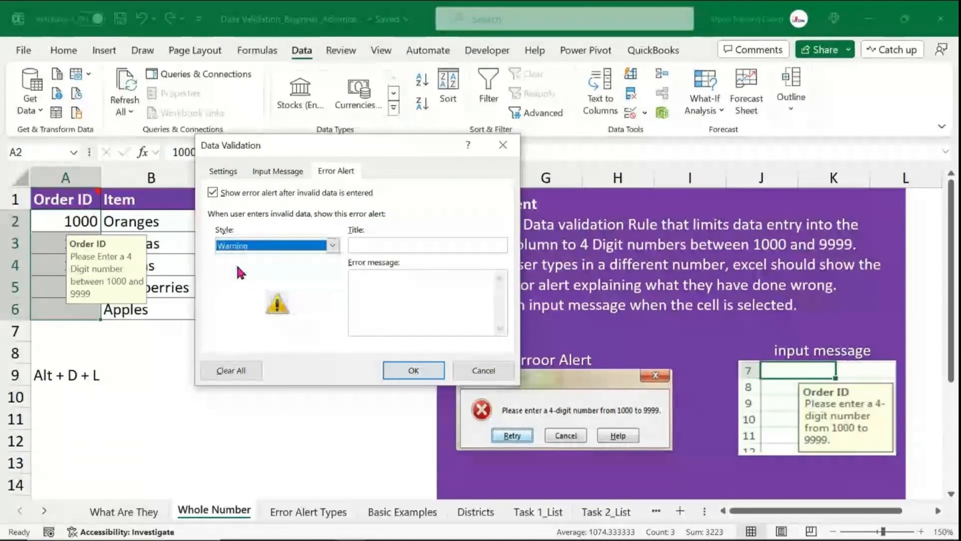
pyautogui.click(332, 245)
pyautogui.click(308, 257)
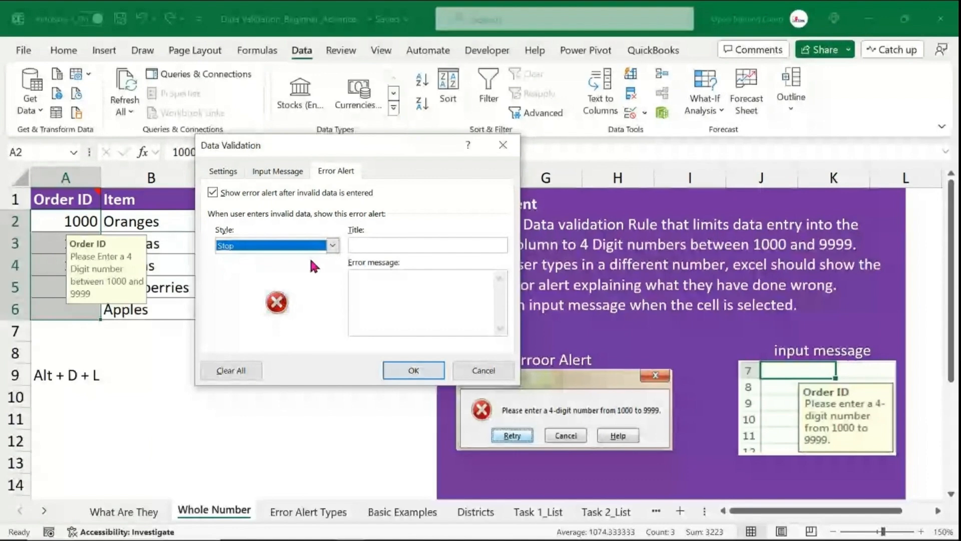
# Step: Title the error alert "Invalid Order ID"
pyautogui.click(365, 245)
pyautogui.moveTo(338, 152); pyautogui.dragTo(294, 112)
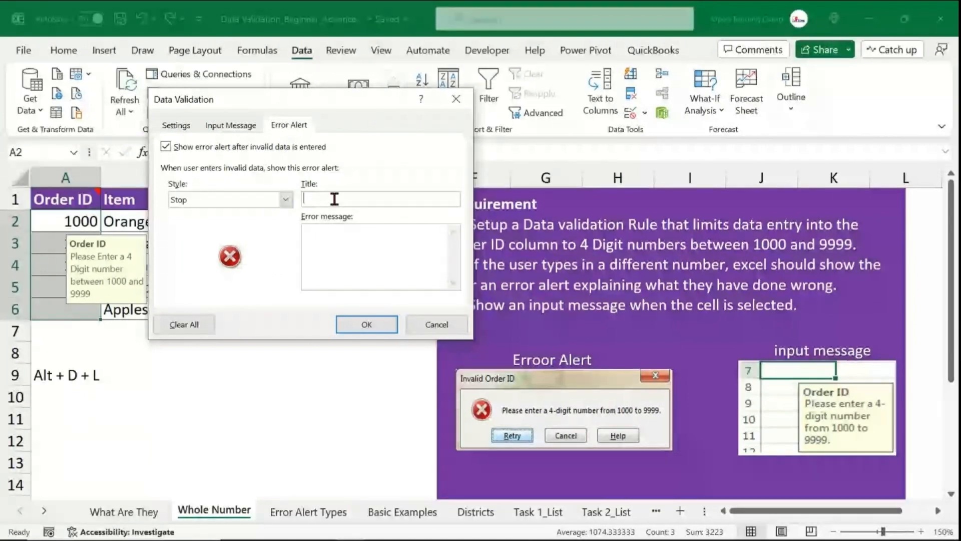
pyautogui.write('Inva')
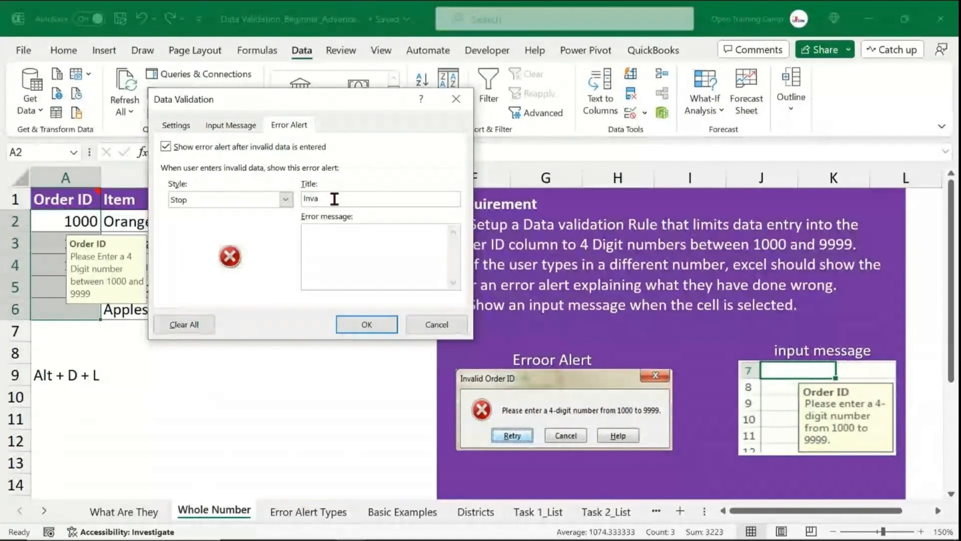
pyautogui.write('lid Order ID')
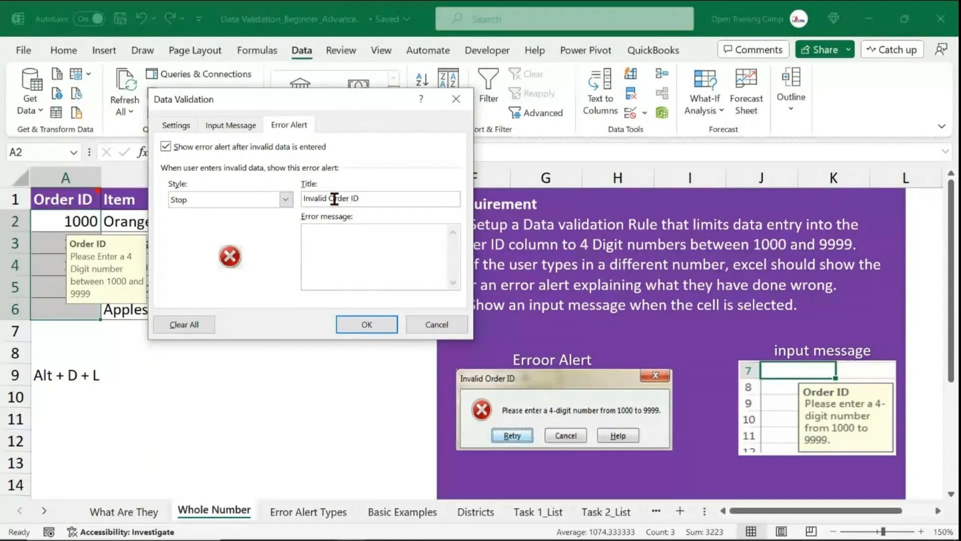
pyautogui.moveTo(375, 199); pyautogui.dragTo(302, 199)
# Step: Set the error message to "Pleae go back and enter only 4 digits long between 1000 and 9999" and apply the rule
pyautogui.click(344, 244)
pyautogui.write('Pleae go back and enter only')
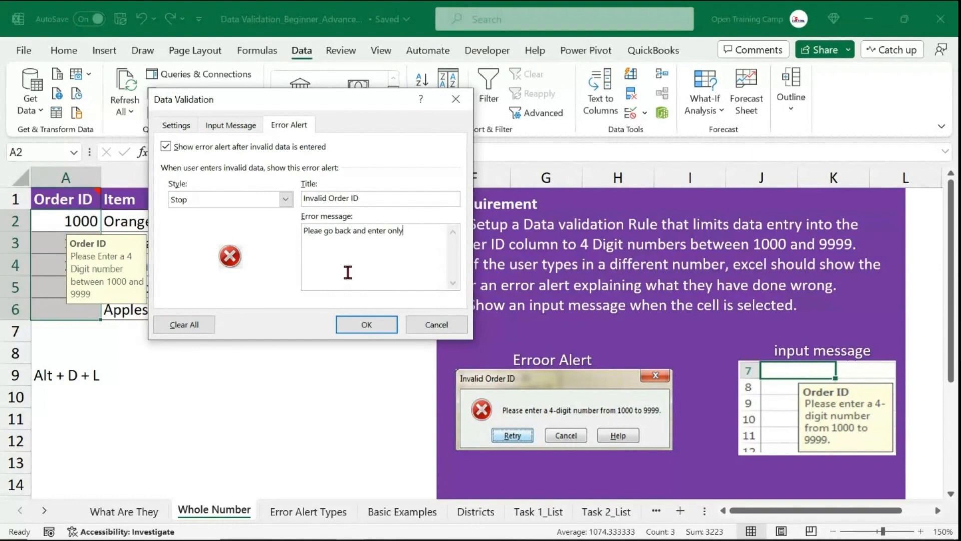
pyautogui.write(' 4 digits long between 1000 and 9999')
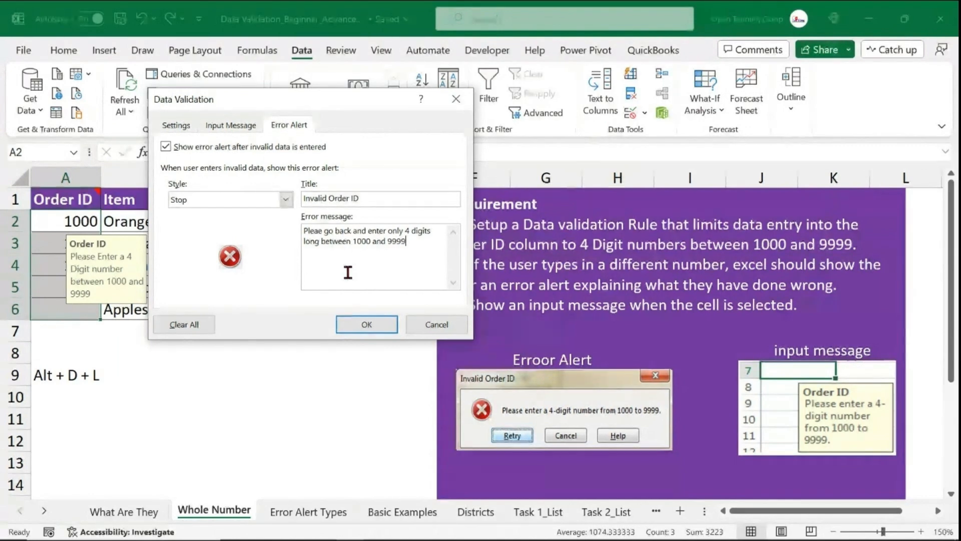
pyautogui.moveTo(348, 272); pyautogui.dragTo(282, 218)
pyautogui.click(416, 238)
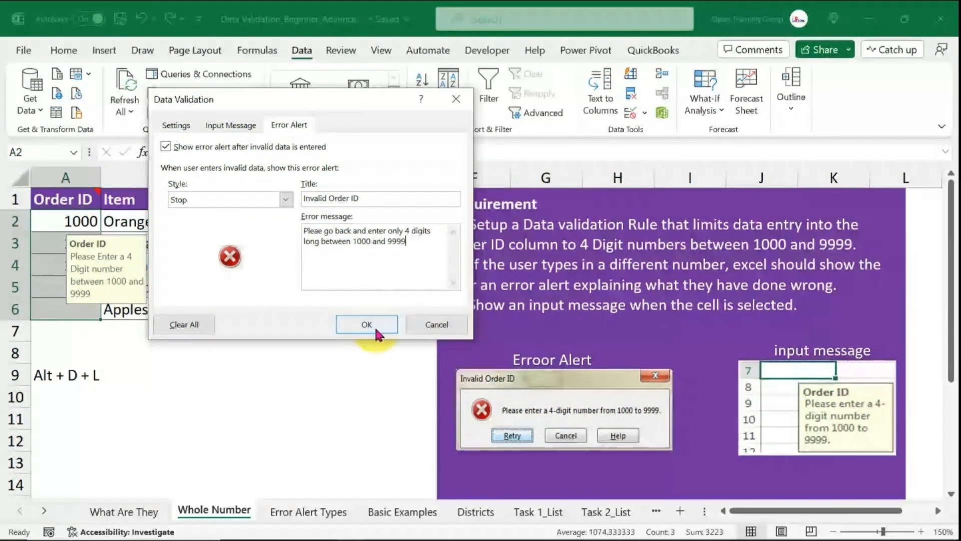
pyautogui.click(375, 325)
pyautogui.click(255, 403)
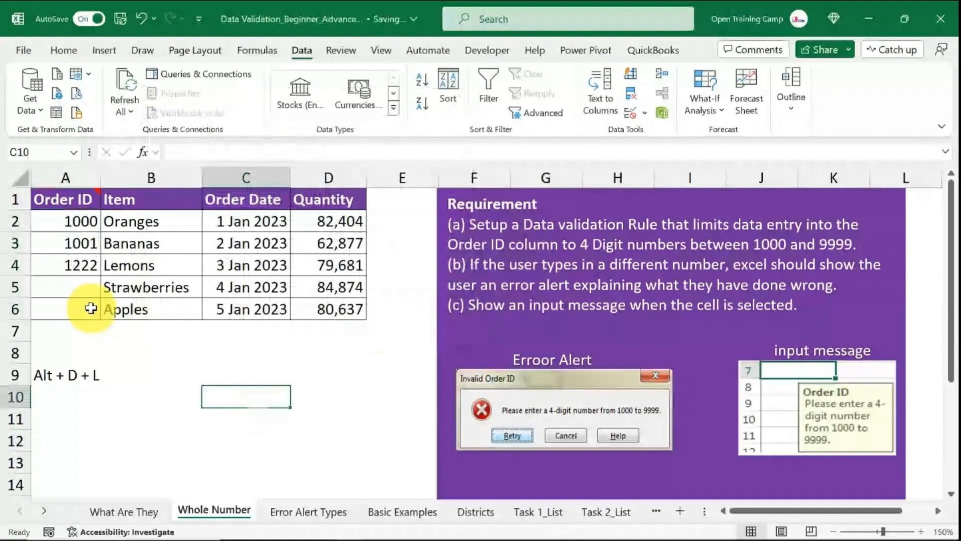
# Step: Test the out-of-range value 123445567 in A5, choose to retry, and enter the four-digit number 2356 instead
pyautogui.click(70, 288)
pyautogui.write('123')
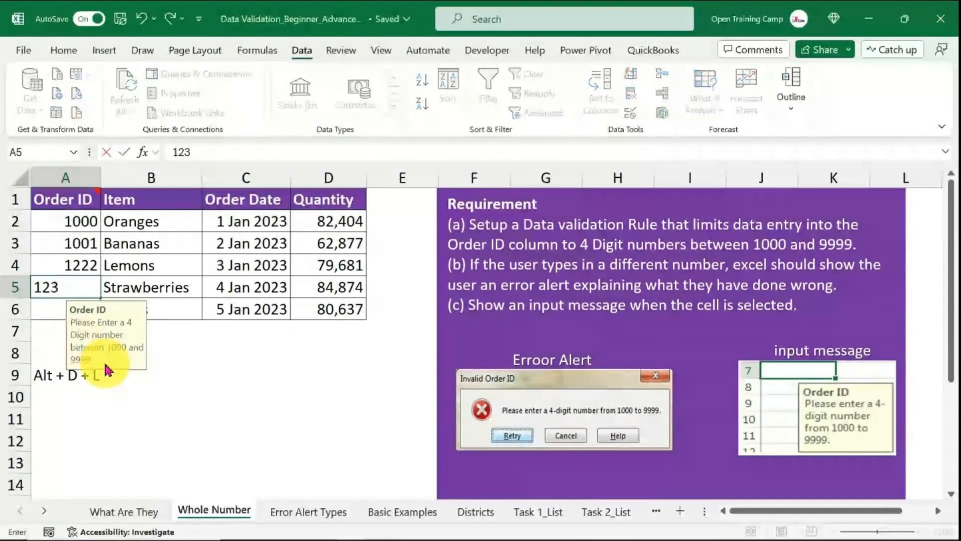
pyautogui.write('445567')
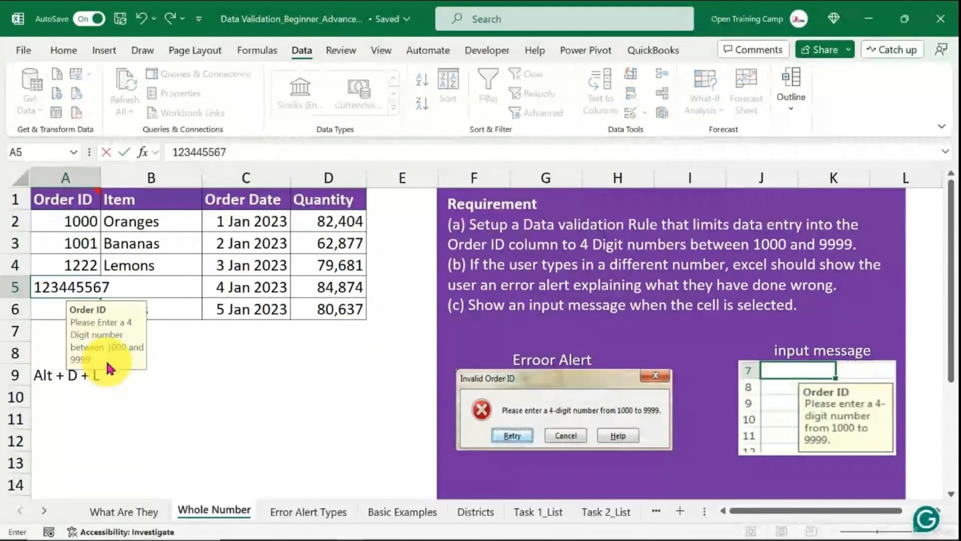
pyautogui.press('Return')
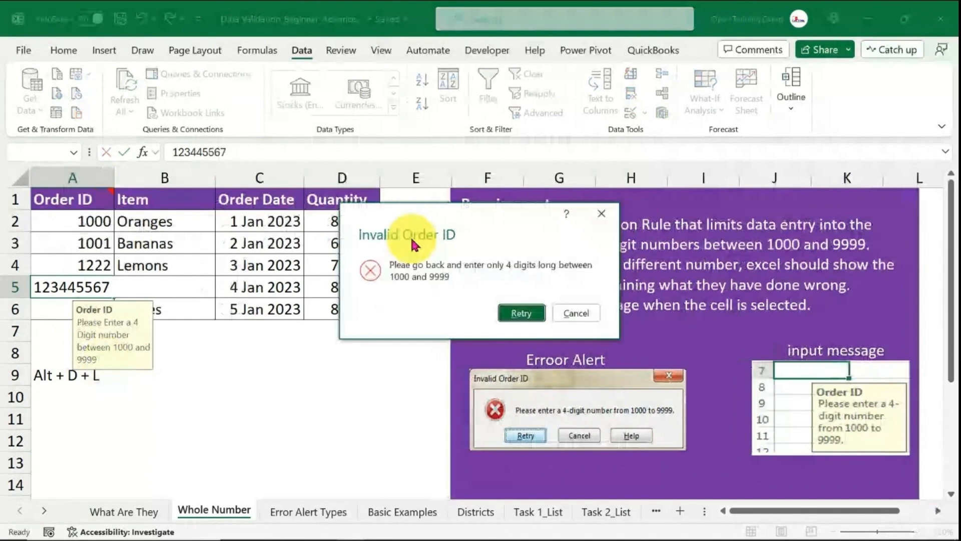
pyautogui.moveTo(414, 244); pyautogui.dragTo(221, 283)
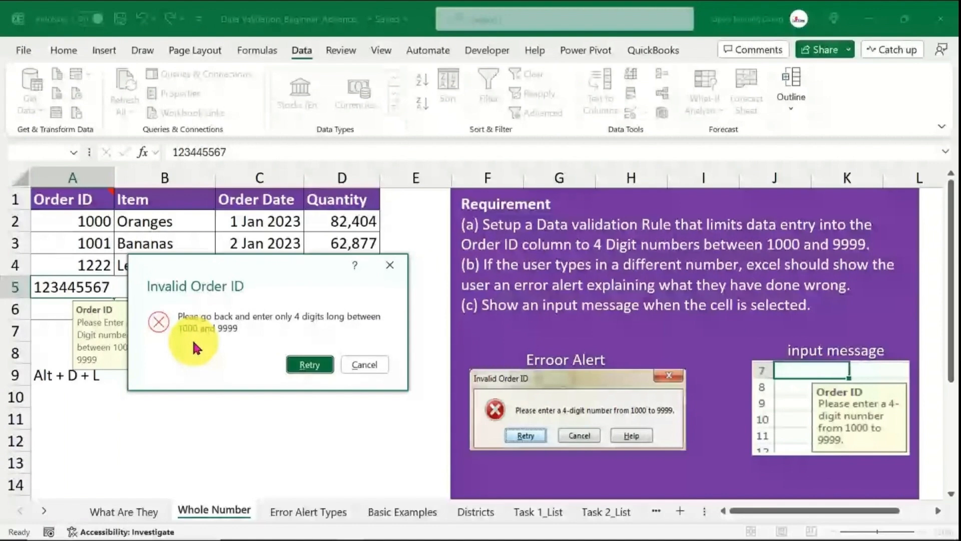
pyautogui.click(309, 364)
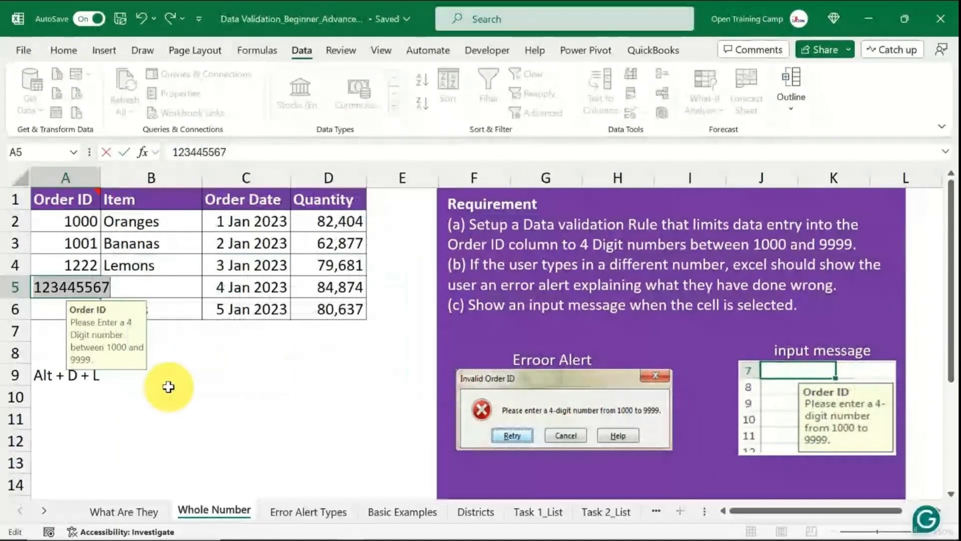
pyautogui.write('23567')
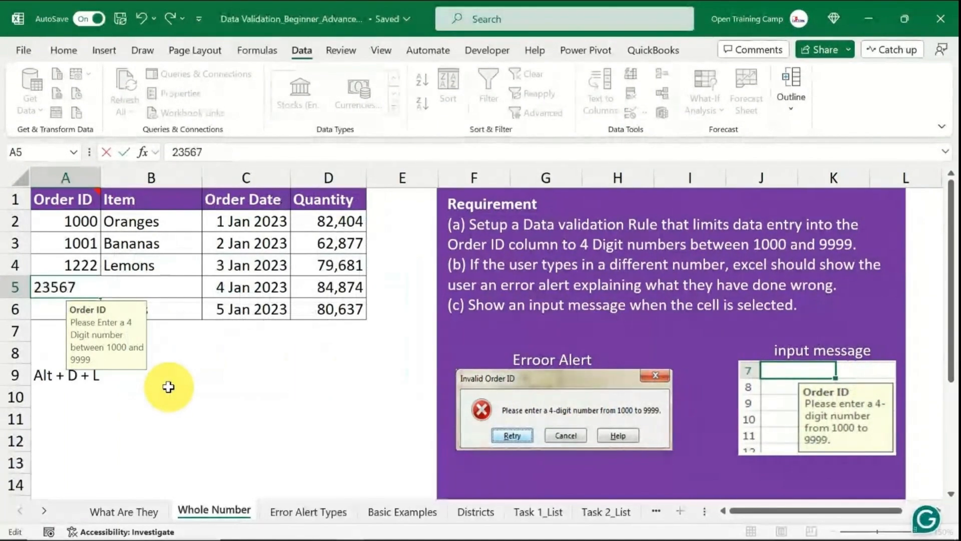
pyautogui.press('BackSpace')
pyautogui.press('Return')
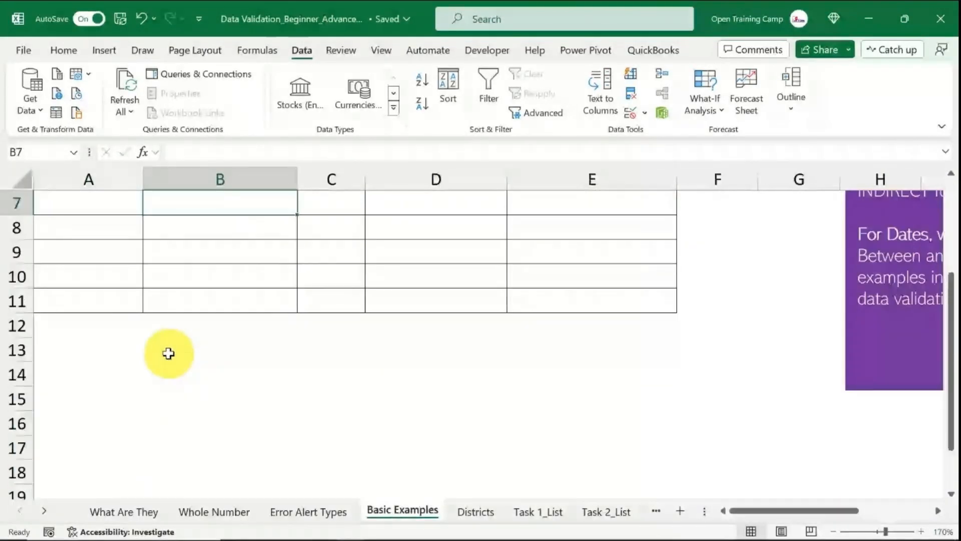
pyautogui.scroll(2, 175, 353)
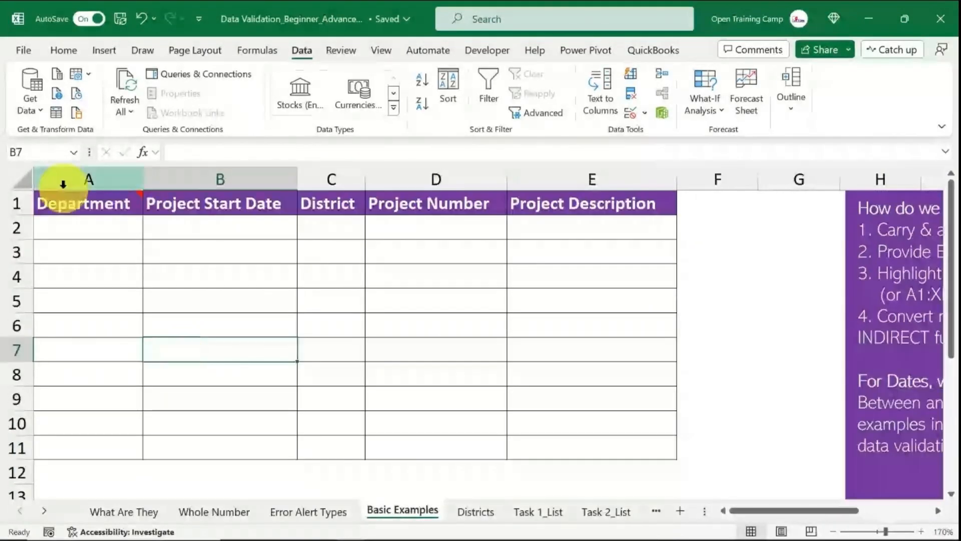
pyautogui.moveTo(86, 227); pyautogui.dragTo(88, 449)
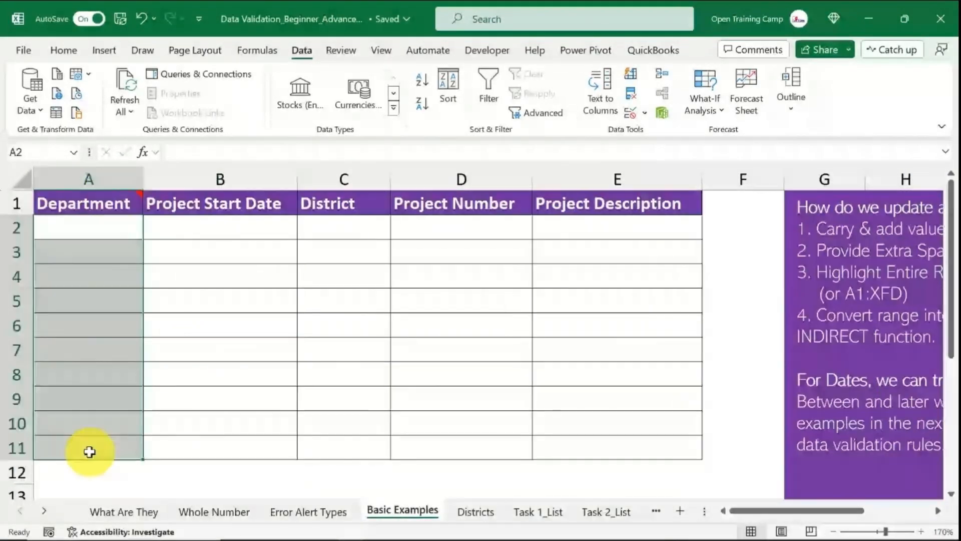
pyautogui.click(232, 337)
pyautogui.moveTo(86, 224); pyautogui.dragTo(71, 444)
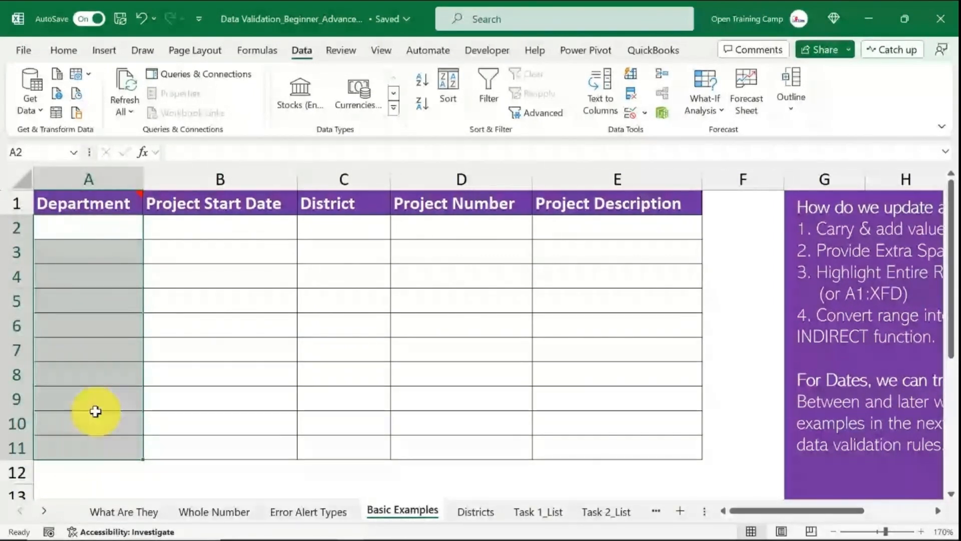
pyautogui.click(150, 251)
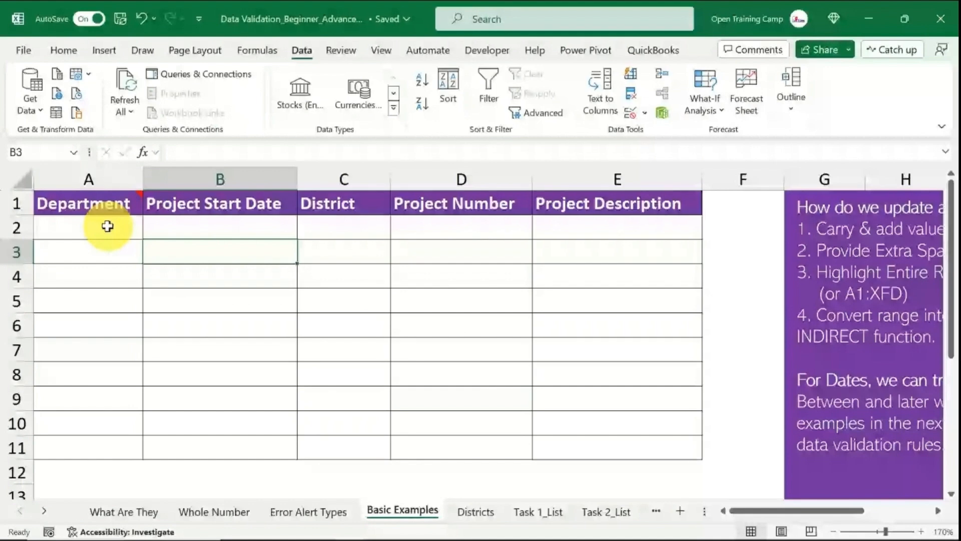
# Step: Start a data validation rule on the Department cells A2:A11 and set it to allow a List
pyautogui.moveTo(107, 226); pyautogui.dragTo(104, 450)
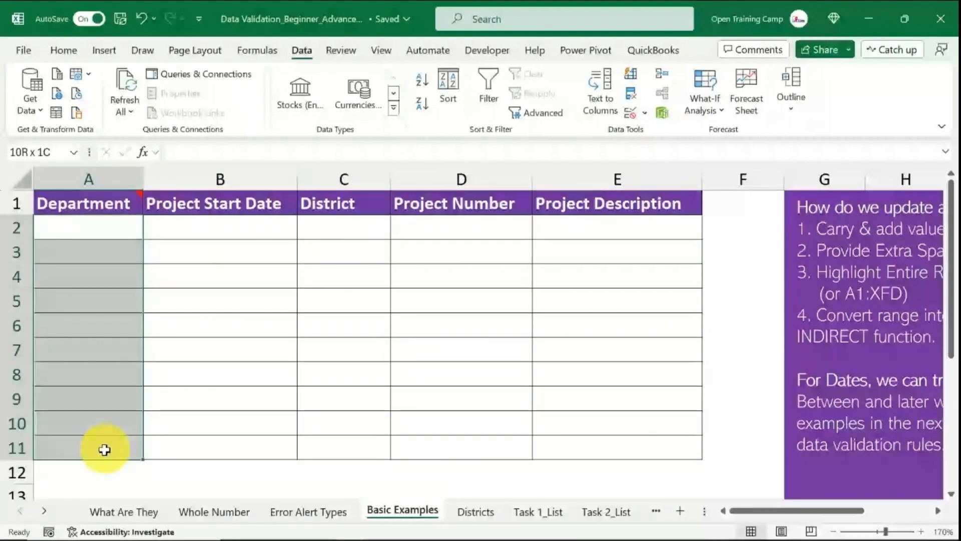
pyautogui.hotkey('alt', 'a')
pyautogui.press('v')
pyautogui.press('v')
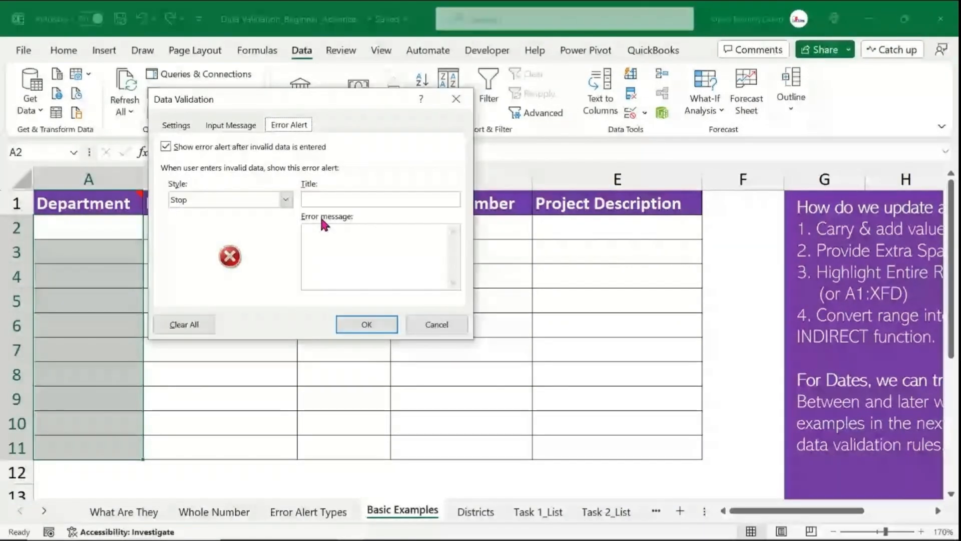
pyautogui.click(182, 127)
pyautogui.click(267, 177)
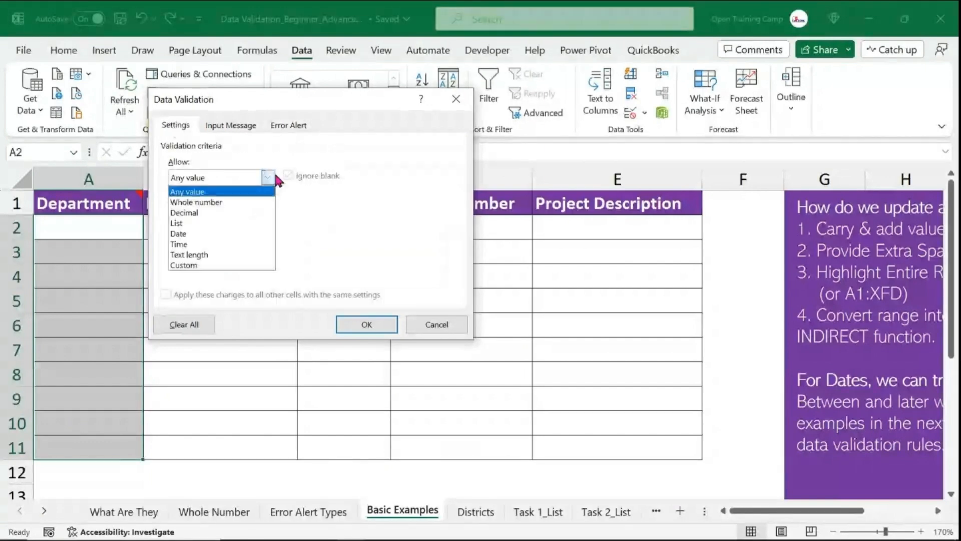
pyautogui.click(195, 223)
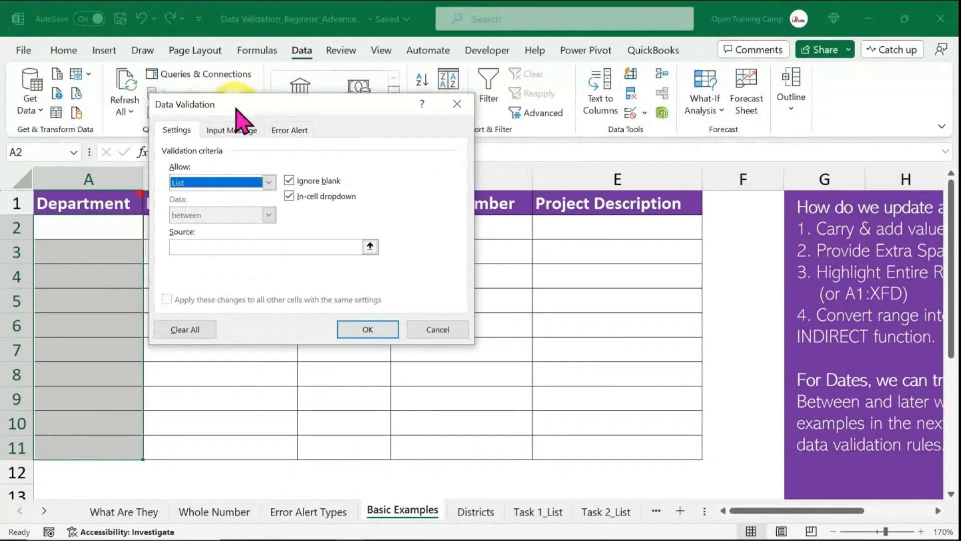
pyautogui.moveTo(231, 99); pyautogui.dragTo(421, 210)
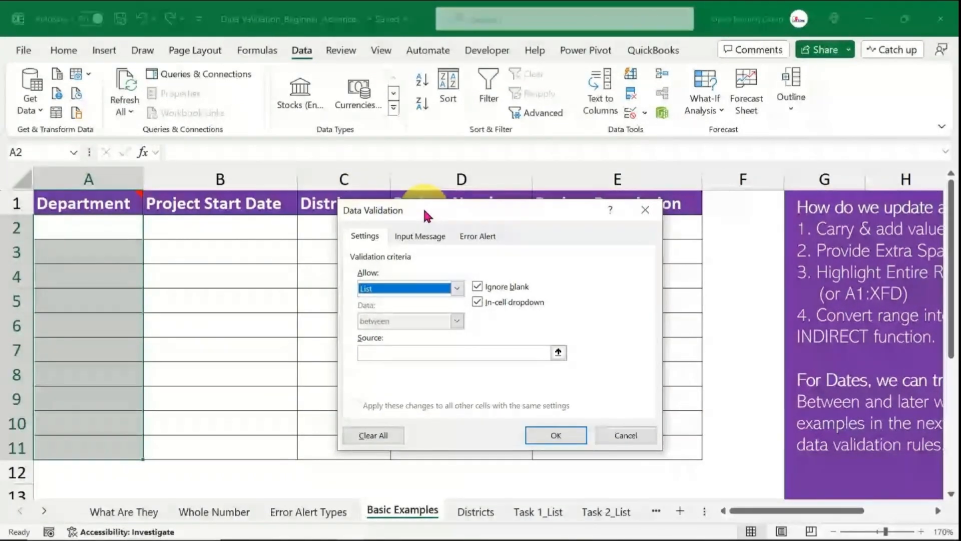
# Step: Enter ICT,Marketing,Finance,HR as the list source and apply the rule
pyautogui.click(372, 352)
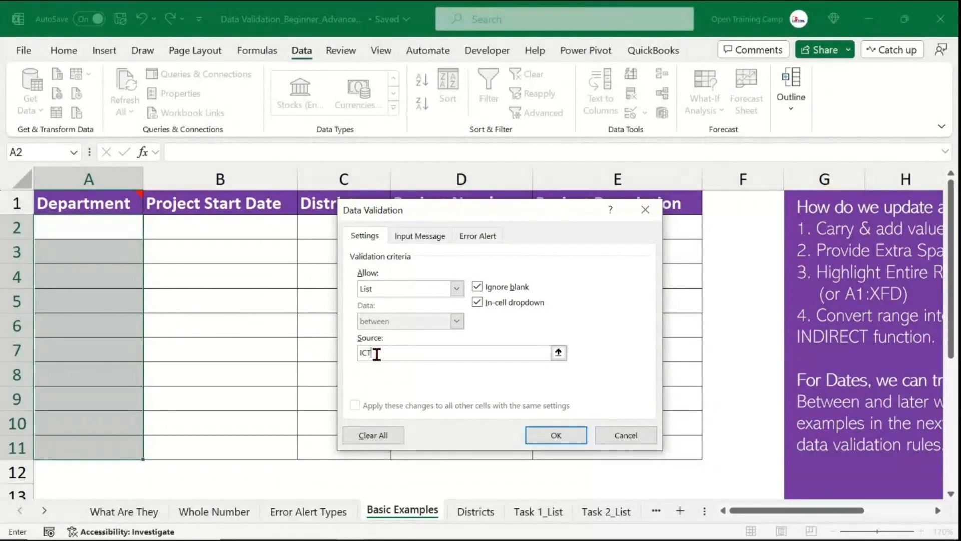
pyautogui.write(',Marketi')
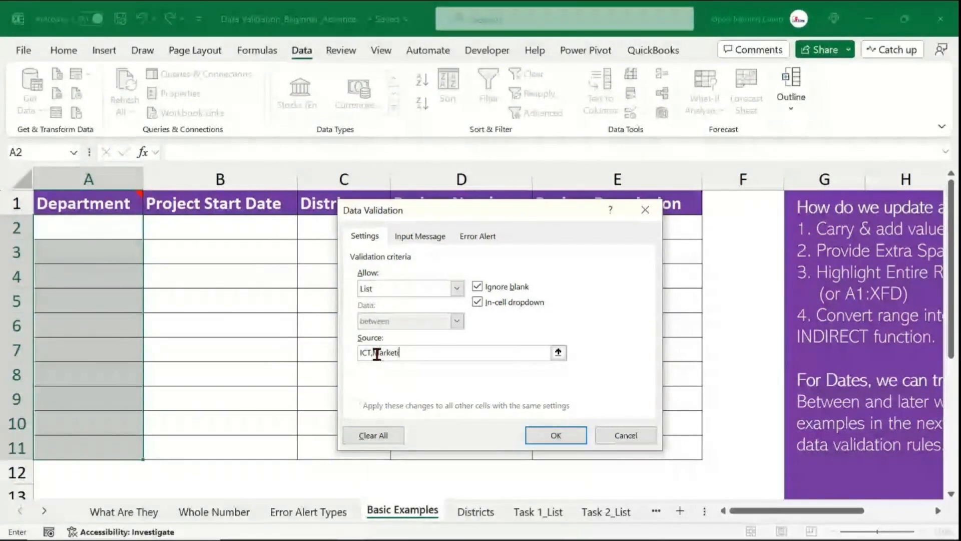
pyautogui.write('ng,Financ')
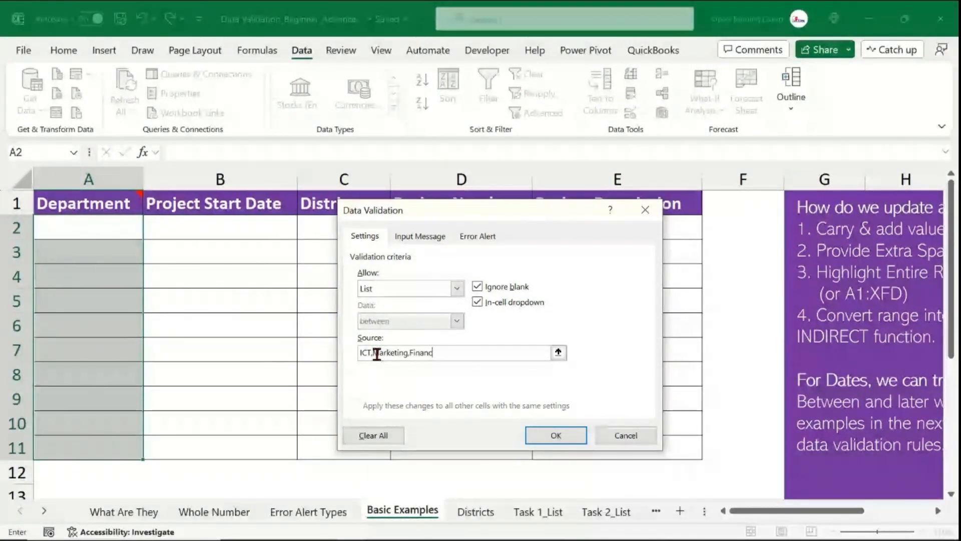
pyautogui.write('e,HR')
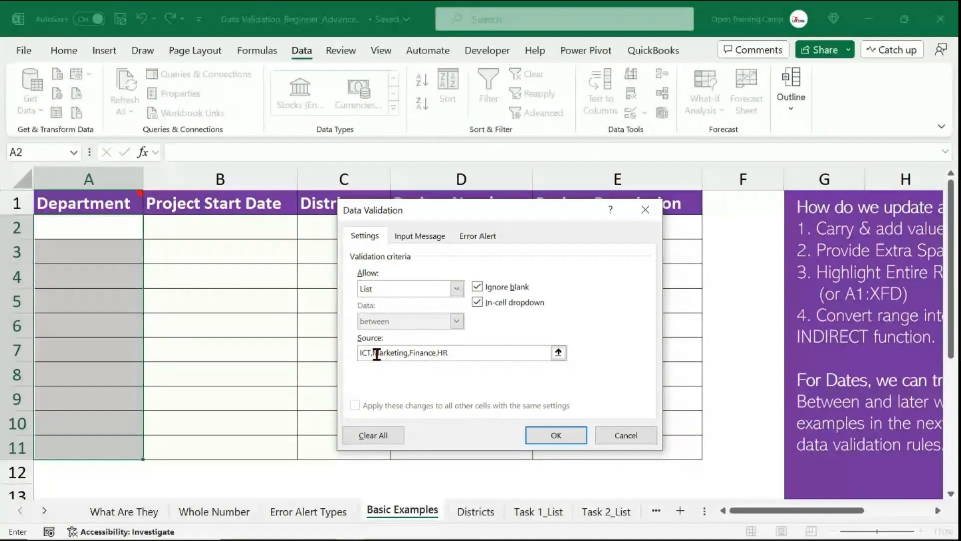
pyautogui.moveTo(476, 354); pyautogui.dragTo(332, 353)
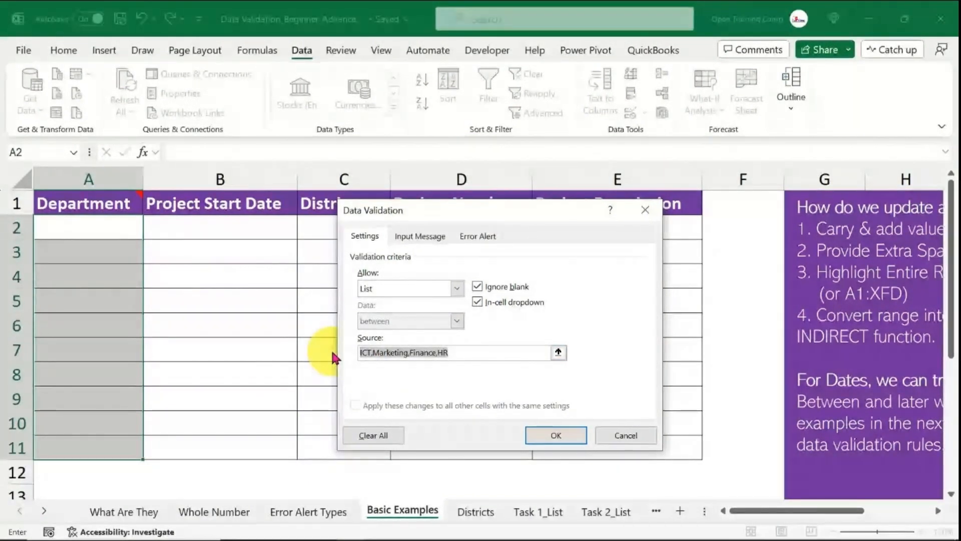
pyautogui.click(470, 350)
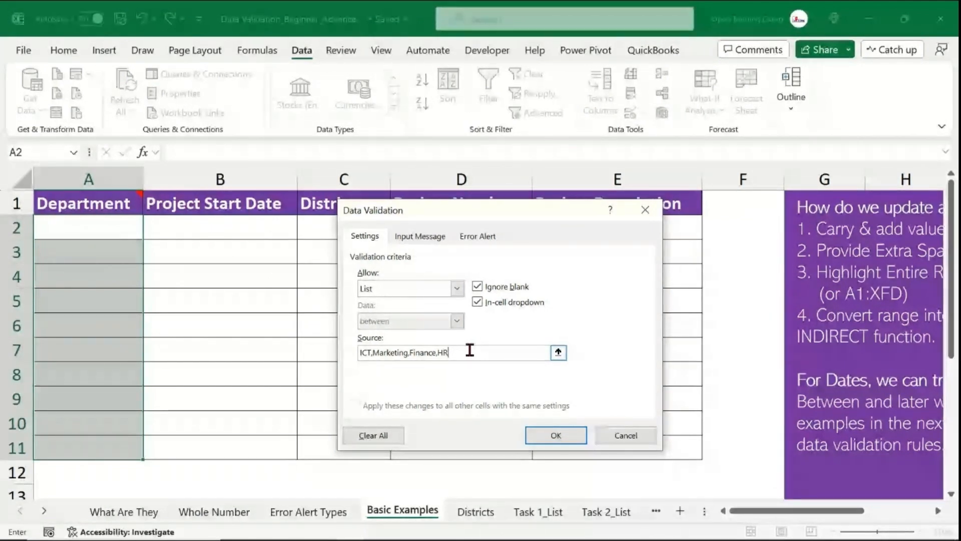
pyautogui.click(556, 435)
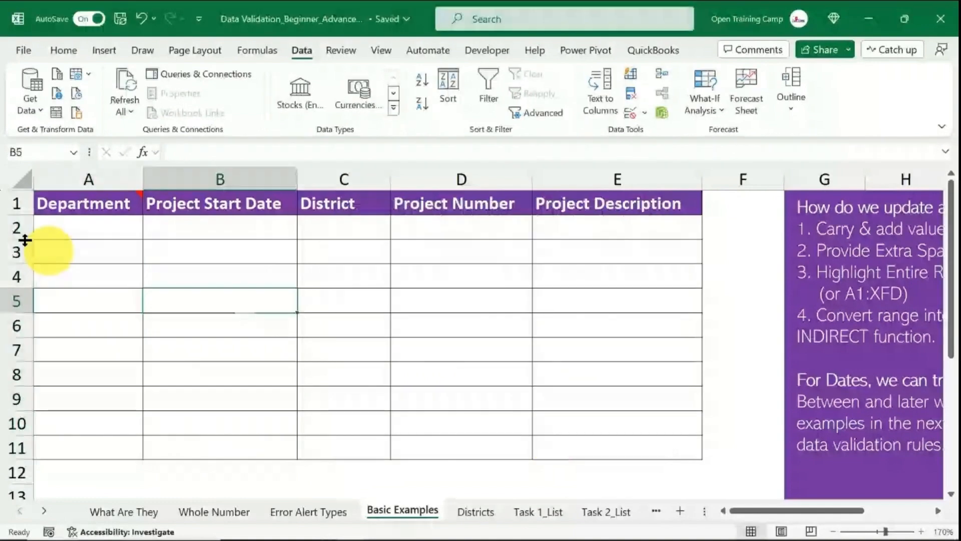
# Step: Use the in-cell dropdown lists to choose ICT in A2 and Marketing in A3
pyautogui.moveTo(95, 230); pyautogui.dragTo(90, 465)
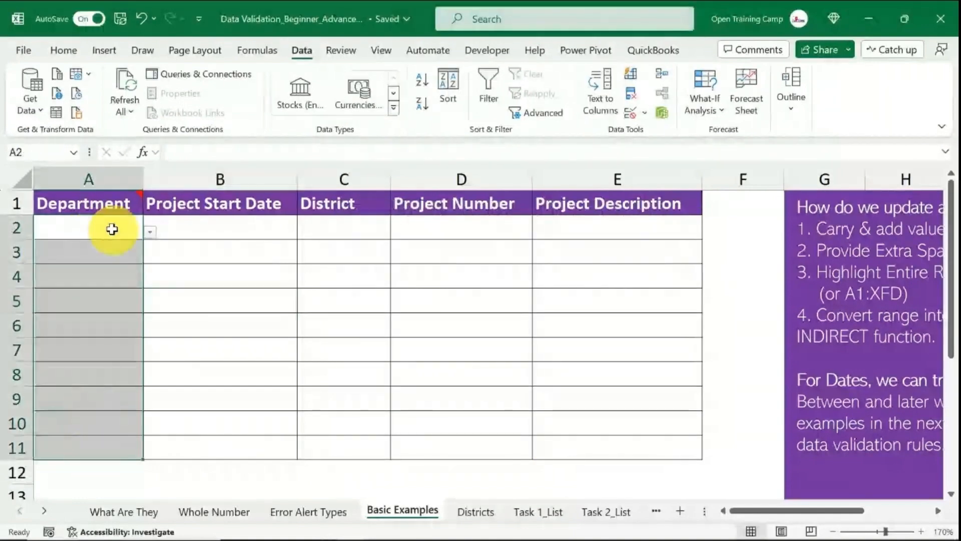
pyautogui.click(115, 226)
pyautogui.click(150, 233)
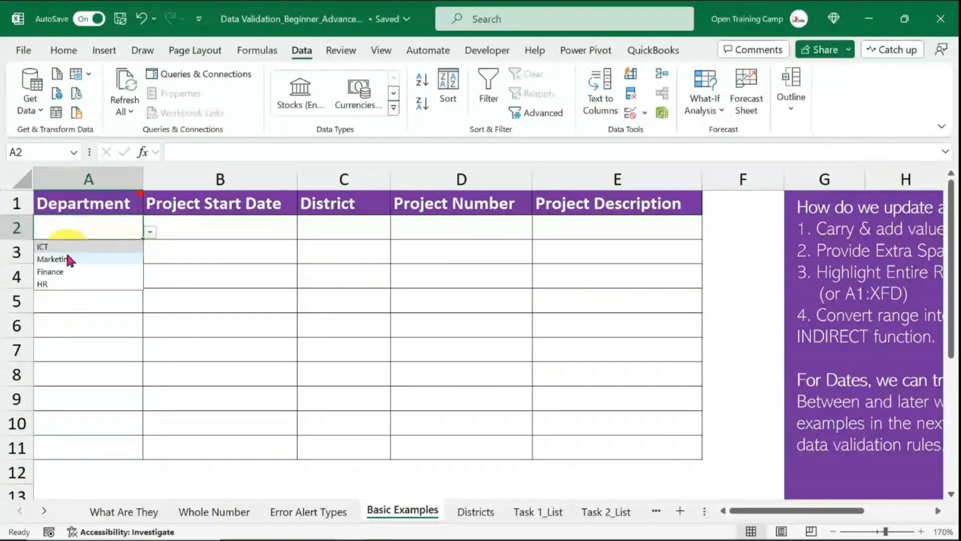
pyautogui.click(50, 247)
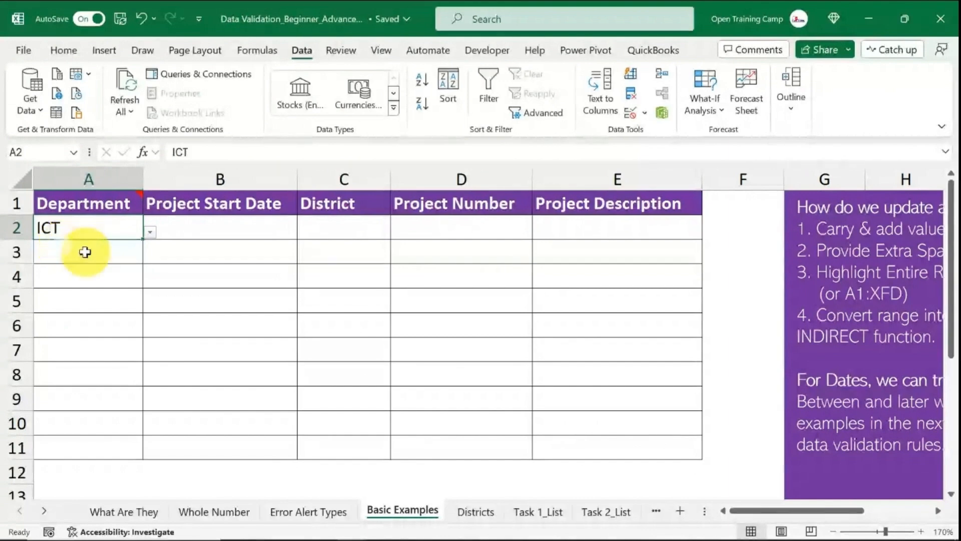
pyautogui.click(133, 256)
pyautogui.click(149, 257)
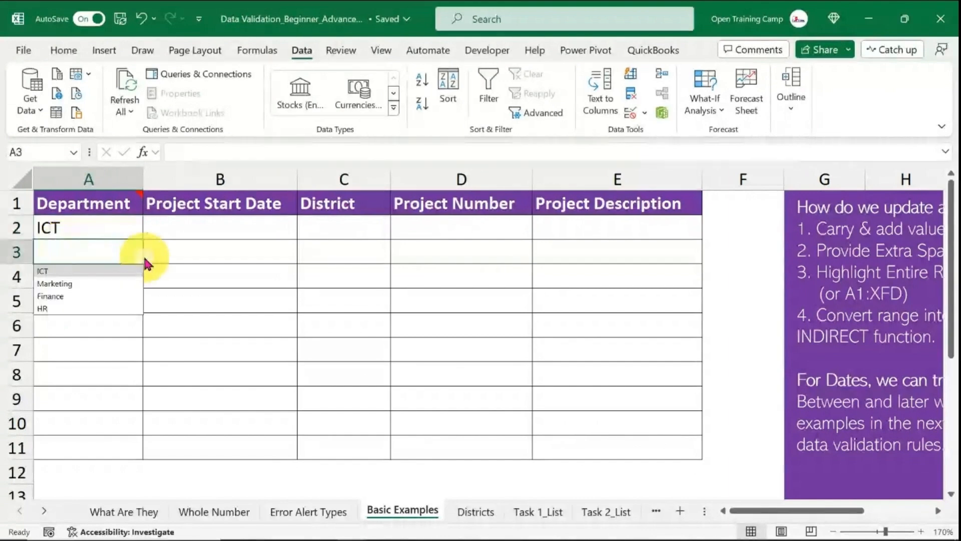
pyautogui.click(55, 283)
# Step: Choose Finance in A4 and HR in A5 from their in-cell dropdown lists
pyautogui.click(85, 274)
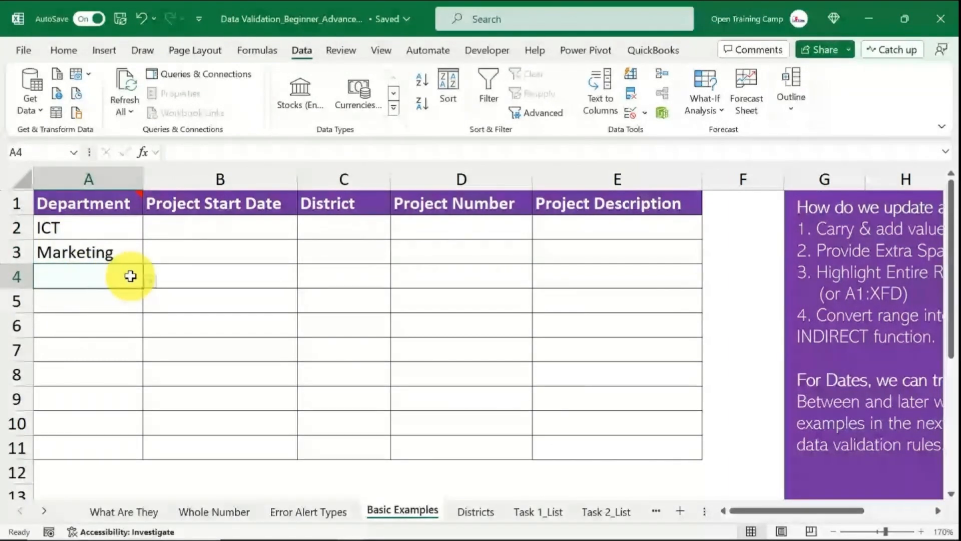
pyautogui.click(150, 281)
pyautogui.click(95, 319)
pyautogui.click(98, 303)
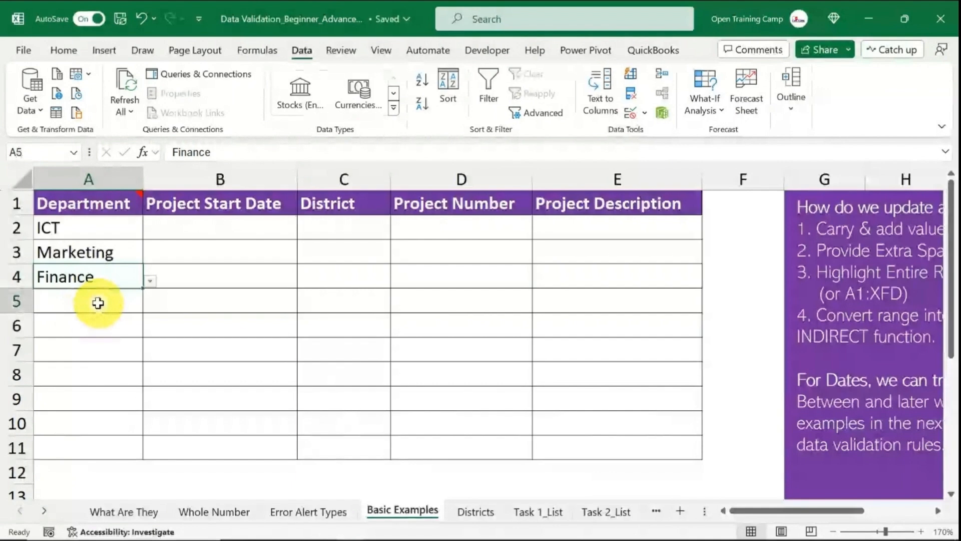
pyautogui.hotkey('alt', 'Down')
pyautogui.click(45, 355)
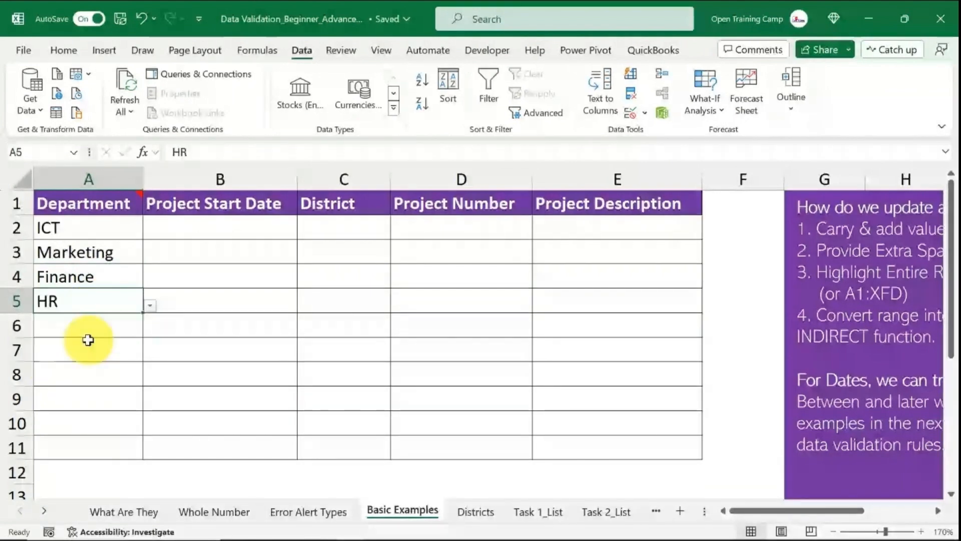
pyautogui.click(125, 330)
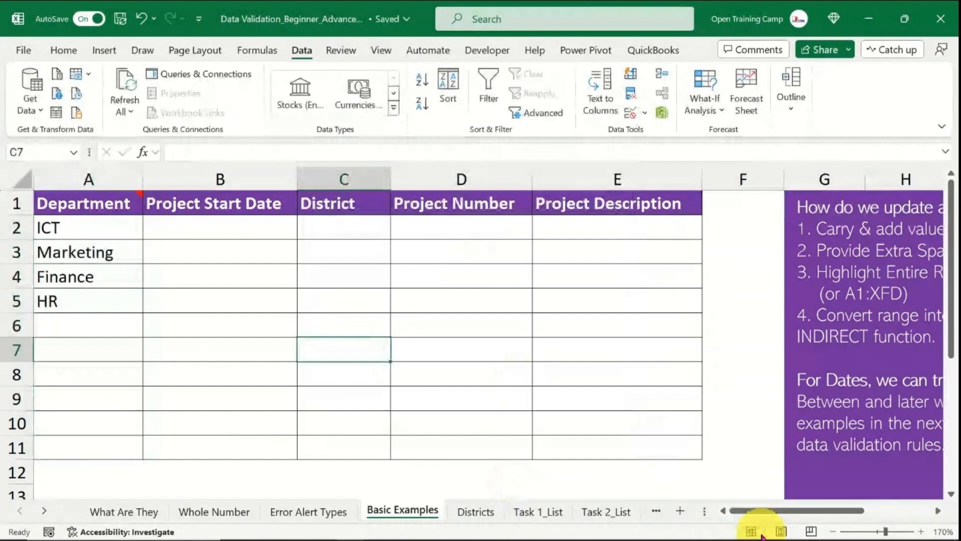
# Step: Add a new sheet and list ICT, Marketing, HR, Support, Finance and Engineering in A2:A7 under the heading Departments in A1
pyautogui.click(679, 511)
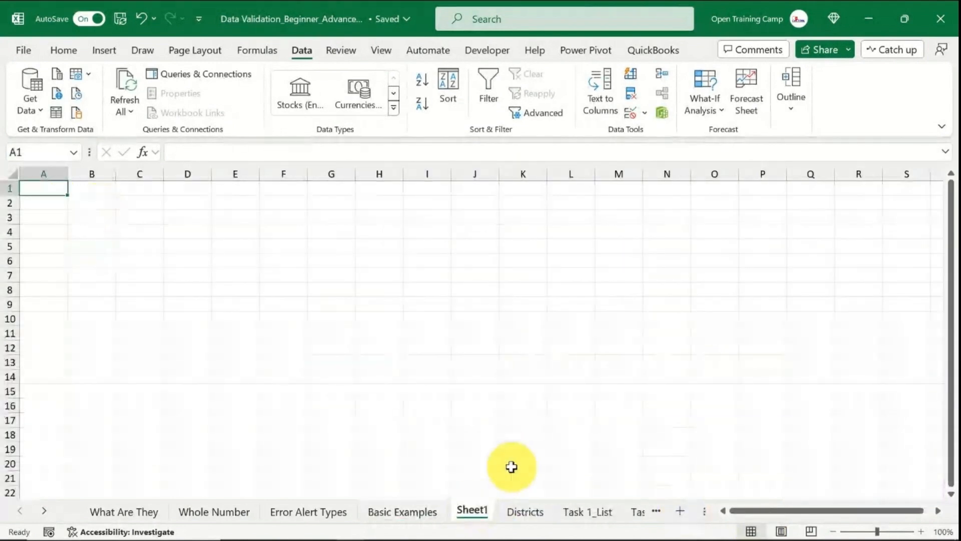
pyautogui.write('Departments')
pyautogui.press('Return')
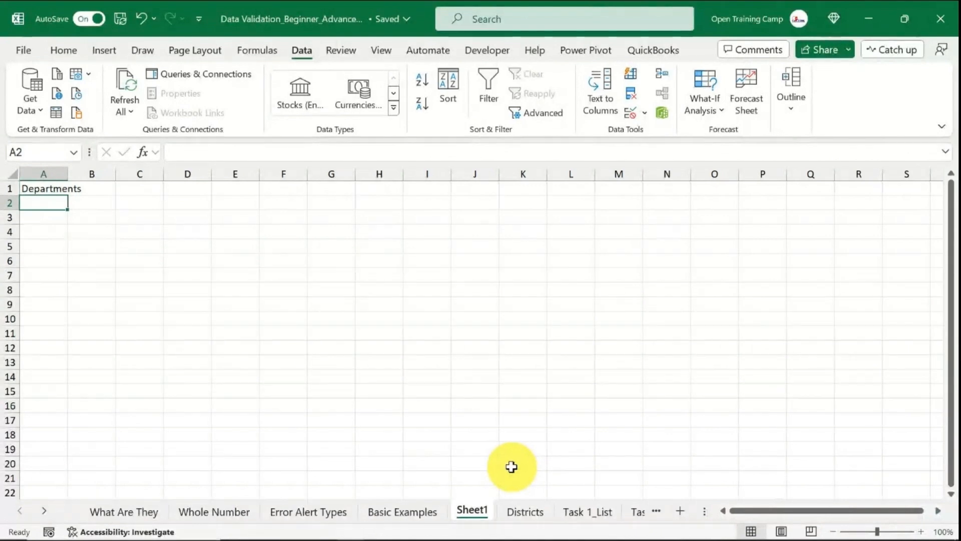
pyautogui.write('ICT')
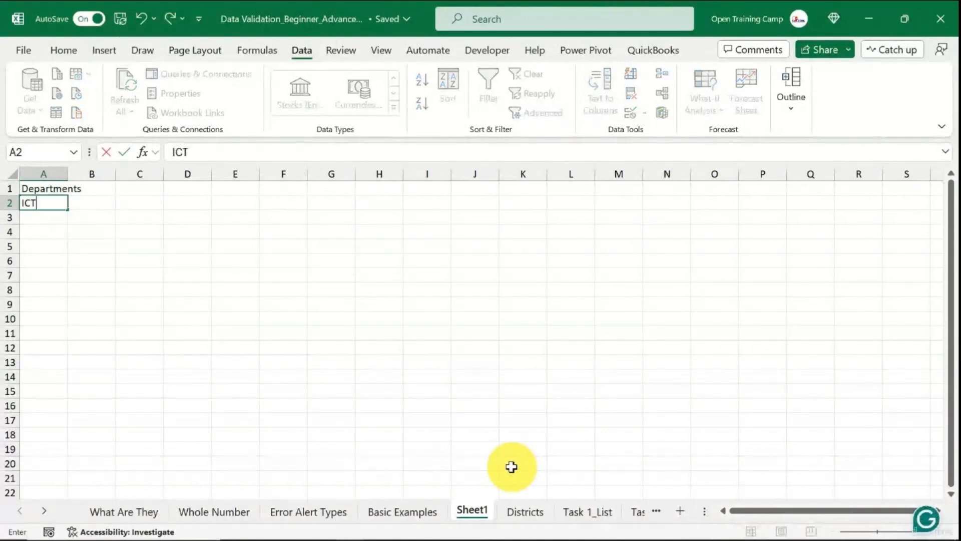
pyautogui.press('Return')
pyautogui.write('Marketing')
pyautogui.press('Return')
pyautogui.write('HR')
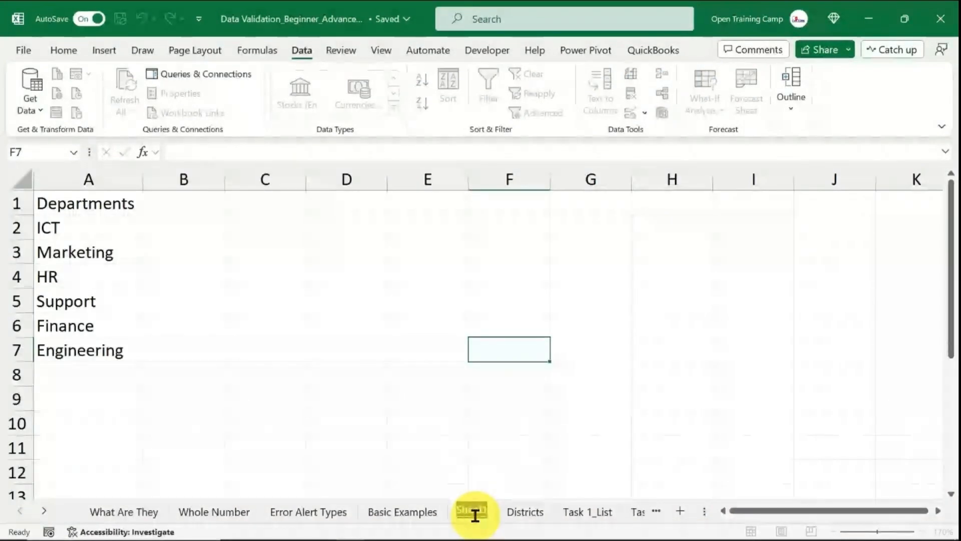
# Step: Rename the new departments sheet as Dropdownlist
pyautogui.write('Dro')
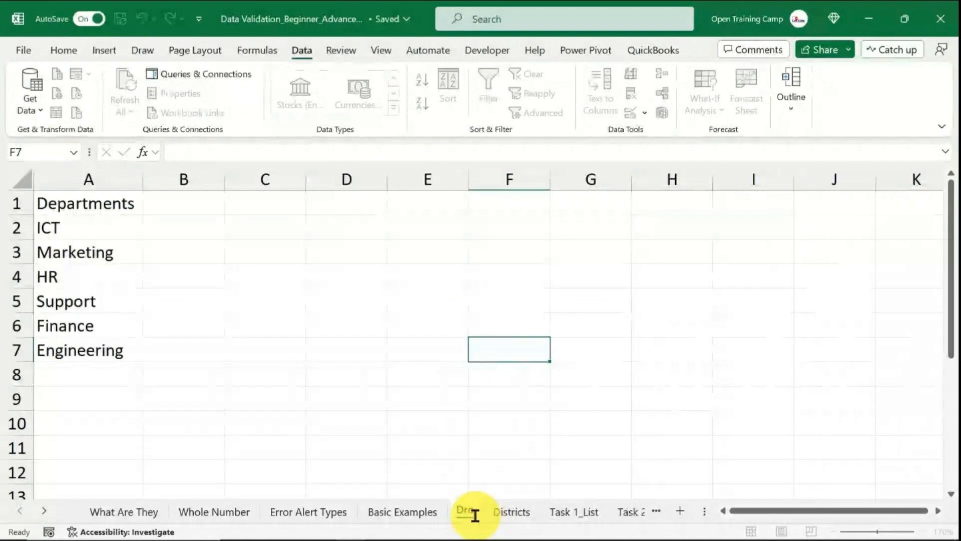
pyautogui.write('pdownlist')
pyautogui.press('Return')
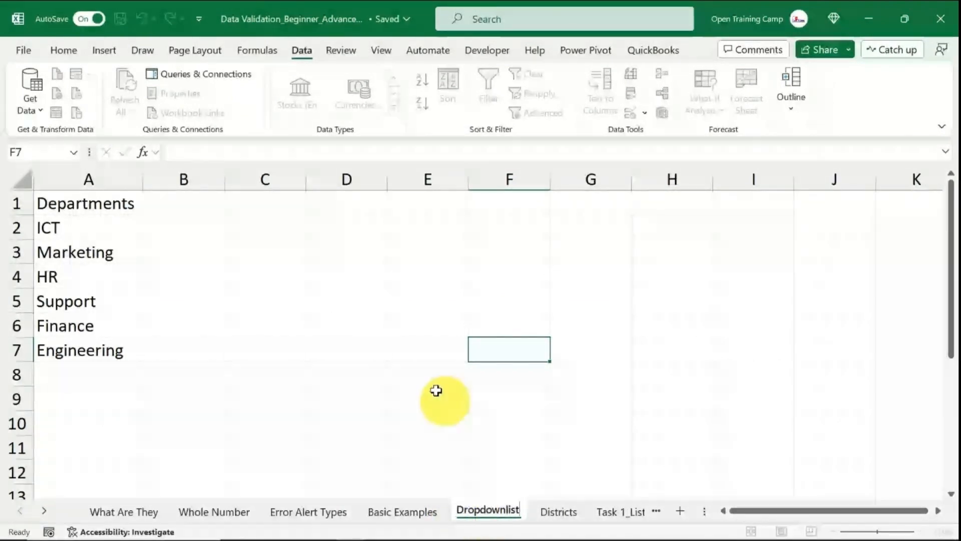
pyautogui.click(418, 345)
# Step: On Basic Examples, apply List data validation to A2:A11 with the source =Dropdownlist!$A$2:$A$7
pyautogui.click(405, 513)
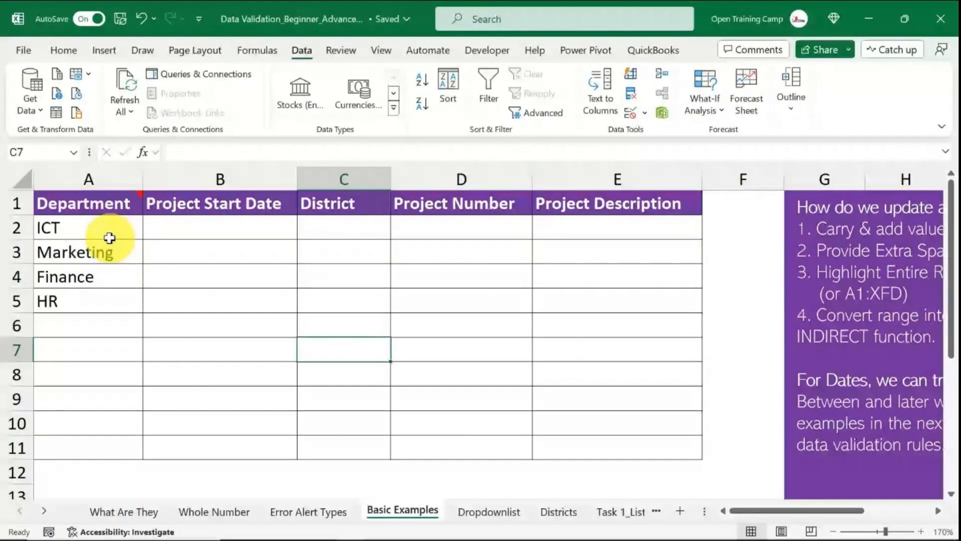
pyautogui.moveTo(107, 234); pyautogui.dragTo(108, 452)
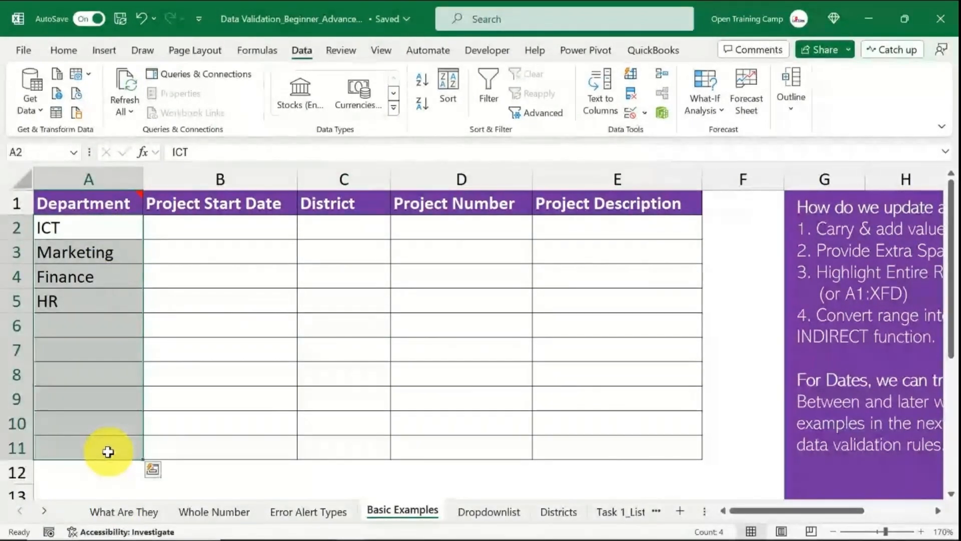
pyautogui.hotkey('alt', 'a')
pyautogui.press('v')
pyautogui.press('v')
pyautogui.click(427, 236)
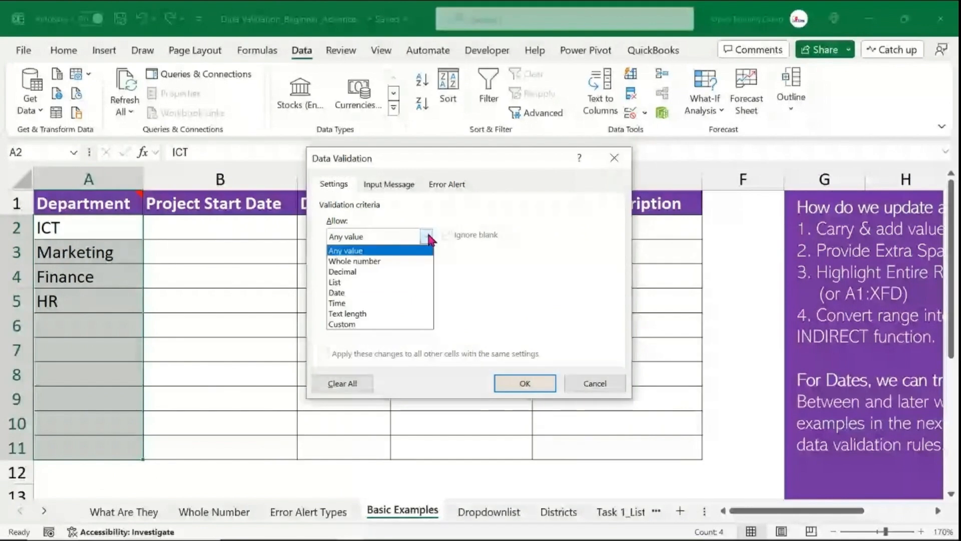
pyautogui.click(335, 282)
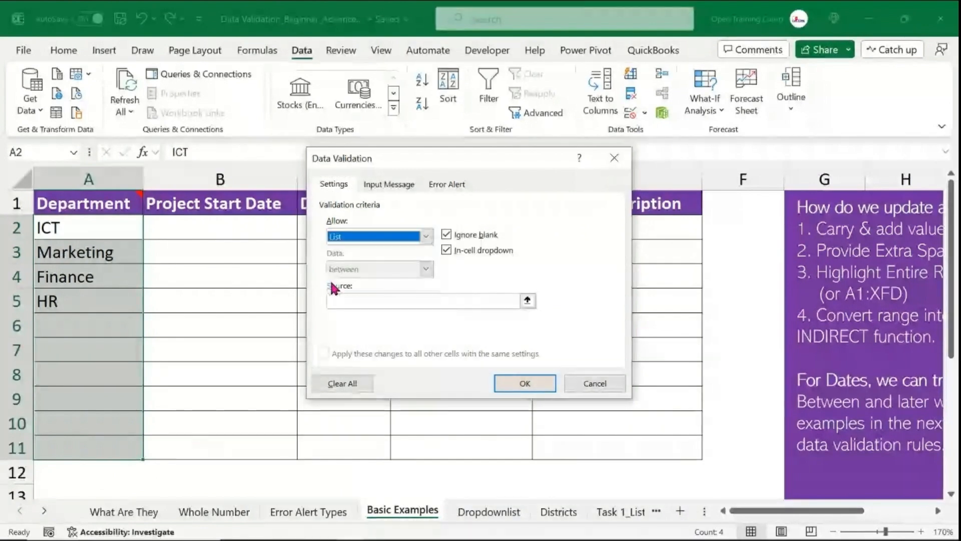
pyautogui.click(355, 300)
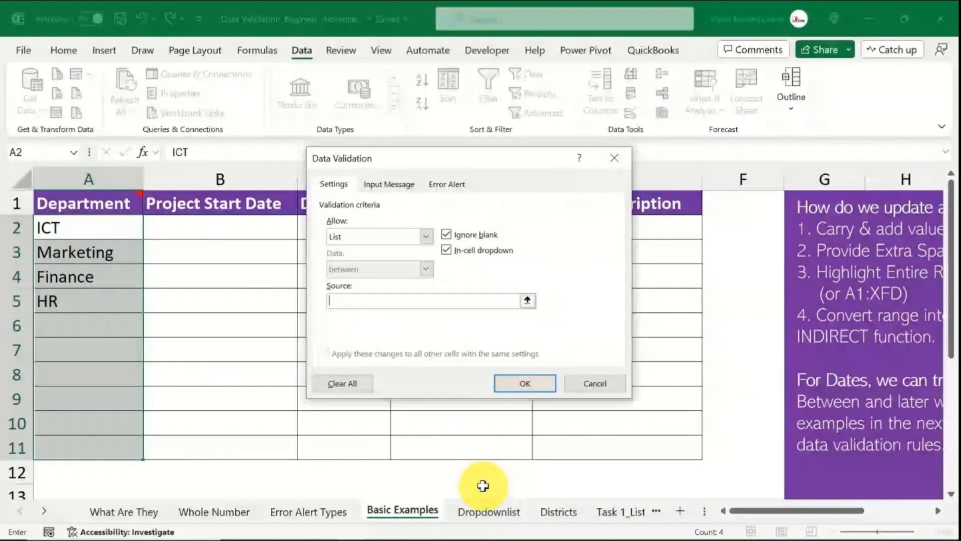
pyautogui.click(483, 515)
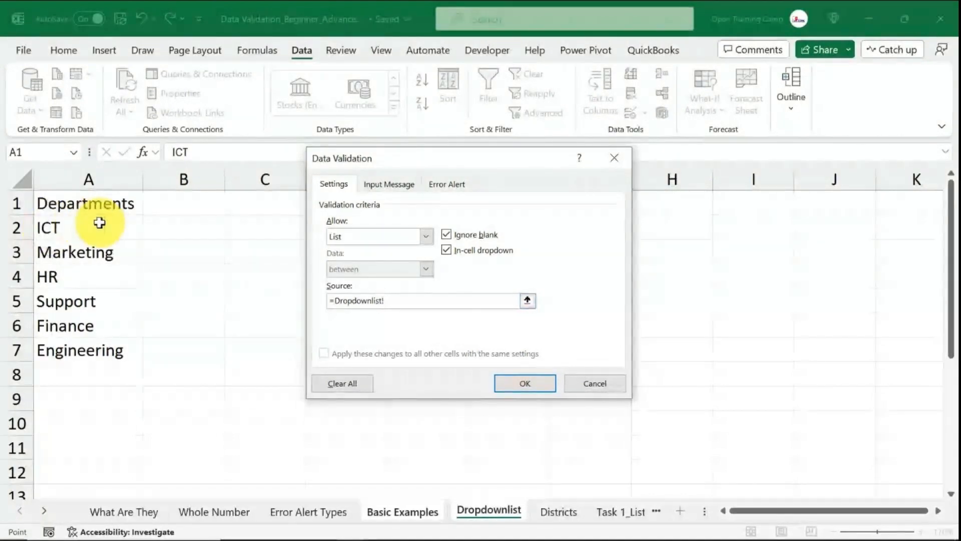
pyautogui.moveTo(99, 223); pyautogui.dragTo(100, 351)
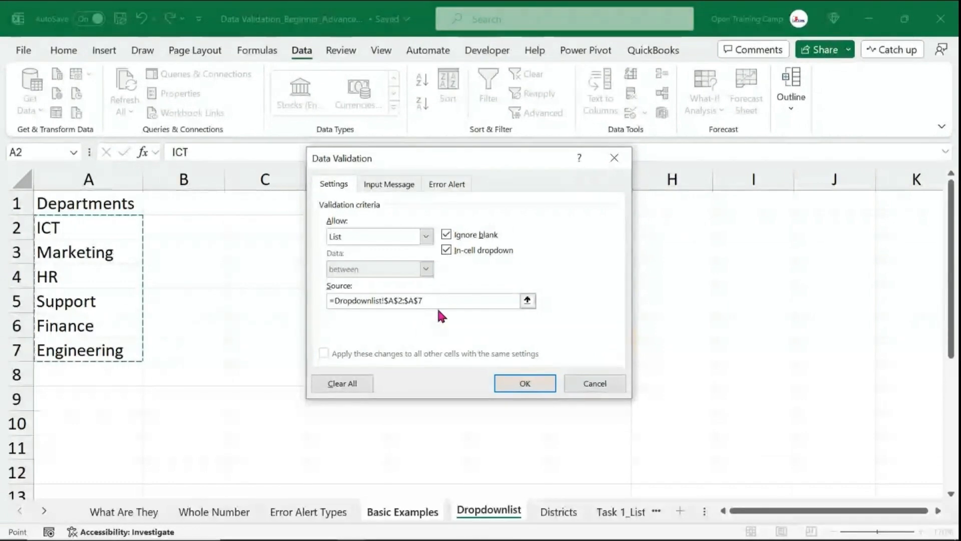
pyautogui.click(516, 383)
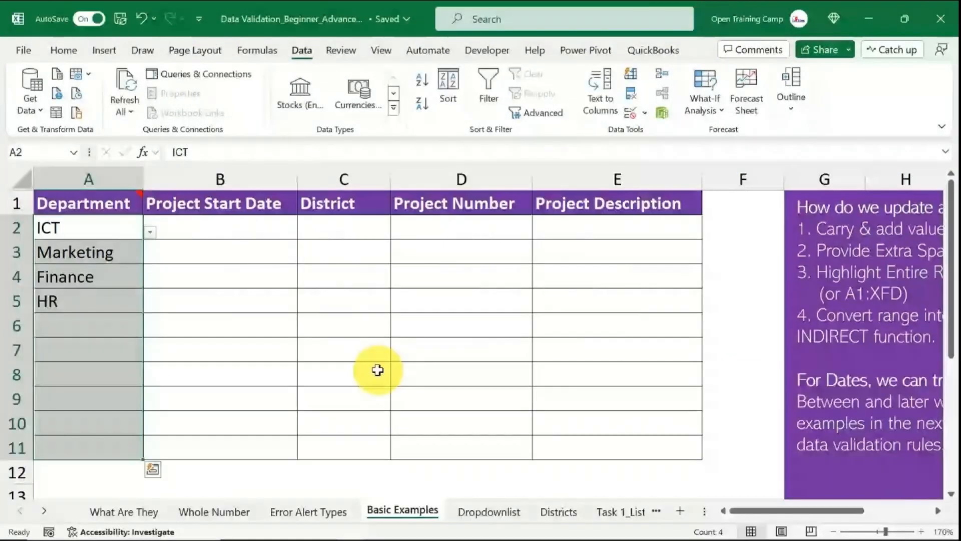
# Step: Choose HR in A6, Support in A7 and Engineering in A8 from their in-cell dropdown lists
pyautogui.click(84, 319)
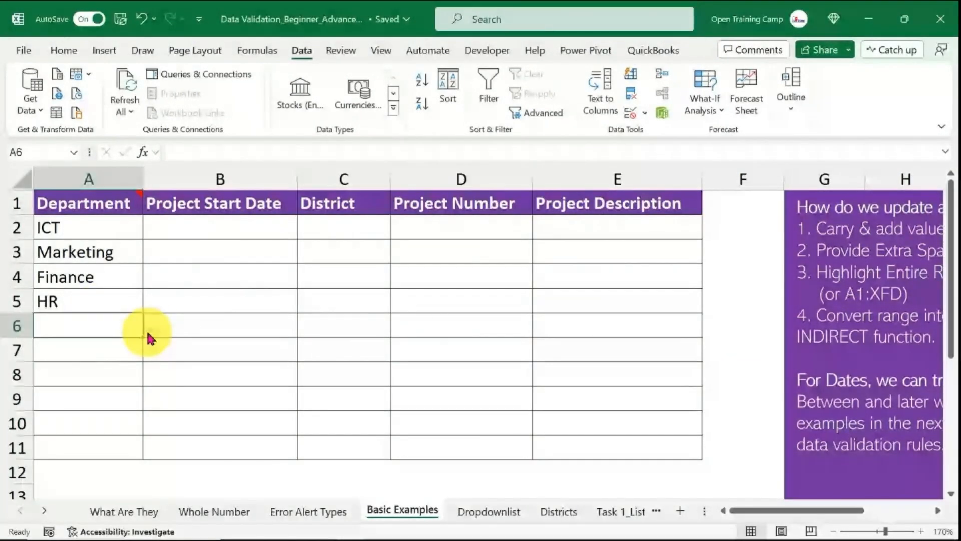
pyautogui.click(151, 331)
pyautogui.click(46, 370)
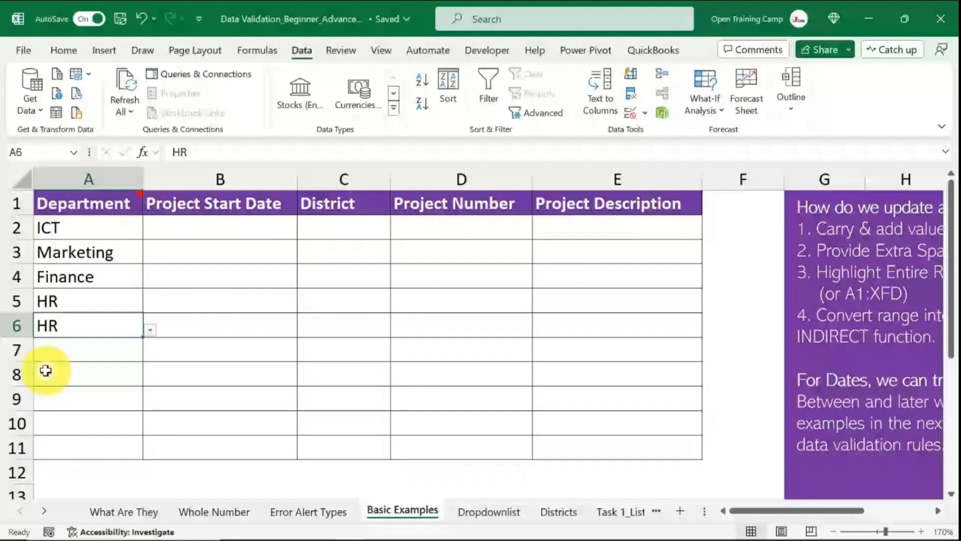
pyautogui.click(126, 351)
pyautogui.click(150, 354)
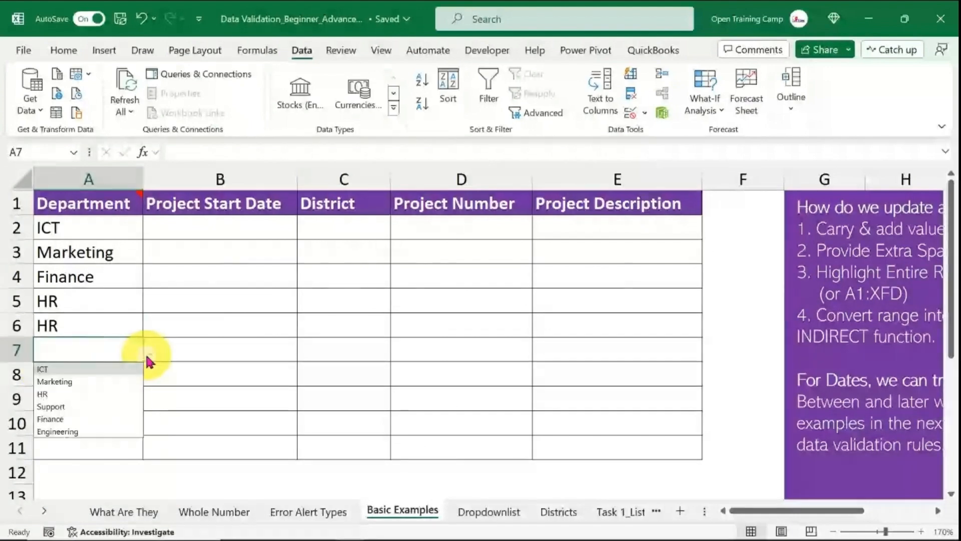
pyautogui.click(64, 405)
pyautogui.click(74, 377)
pyautogui.click(148, 379)
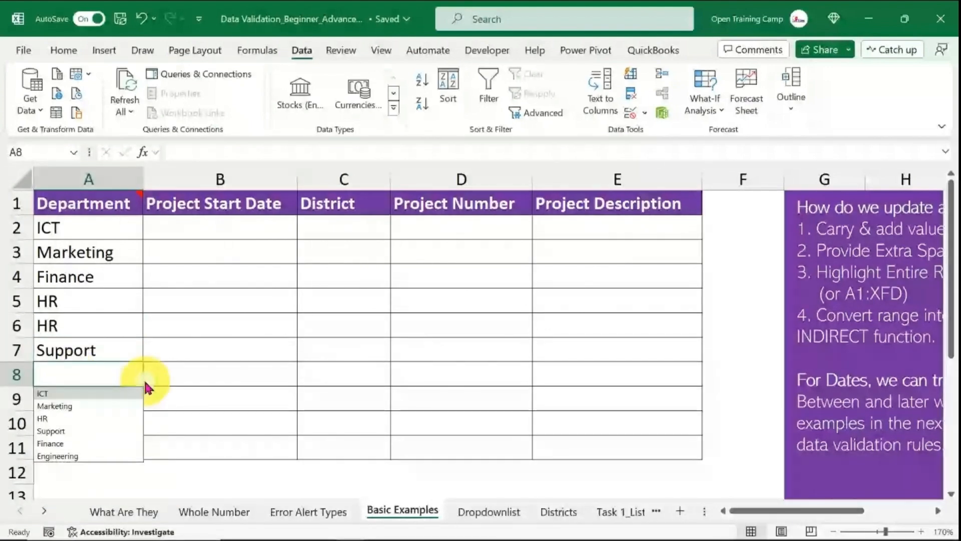
pyautogui.click(56, 457)
pyautogui.click(62, 406)
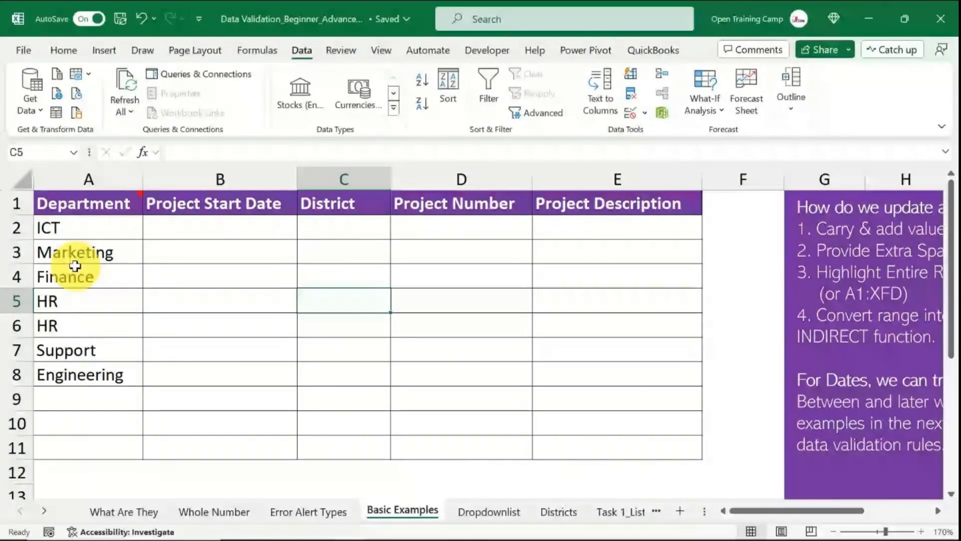
# Step: Clear all data validation from the Department cells A2:A11
pyautogui.moveTo(75, 228); pyautogui.dragTo(105, 449)
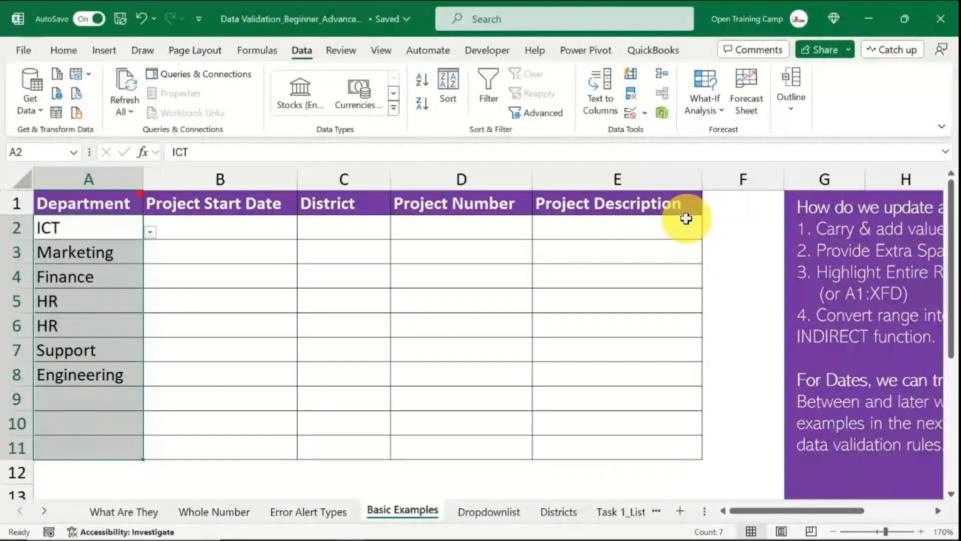
pyautogui.click(659, 114)
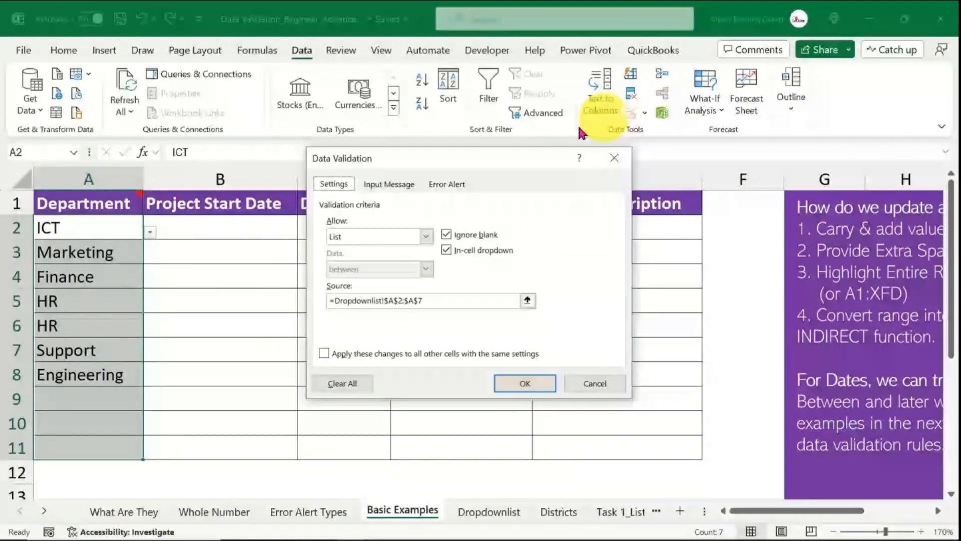
pyautogui.click(350, 383)
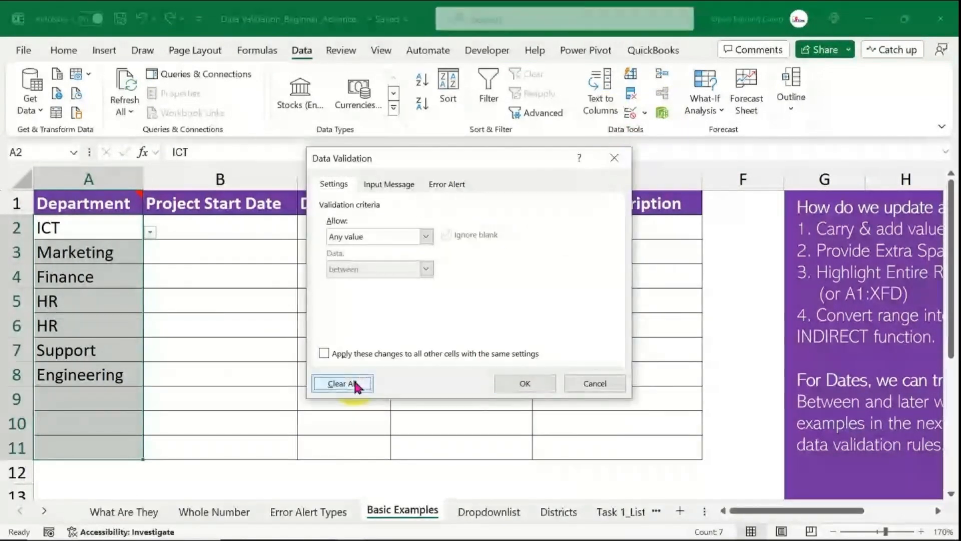
pyautogui.click(526, 385)
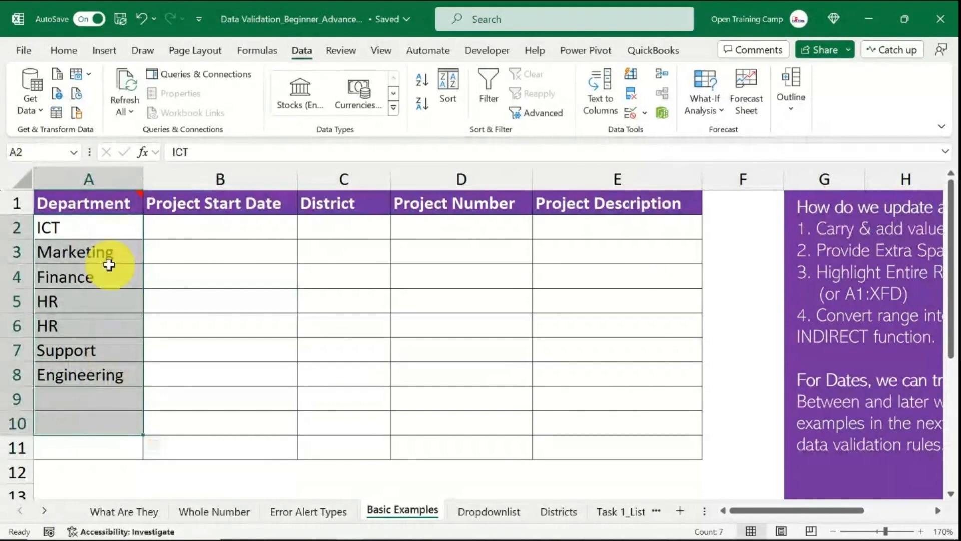
pyautogui.click(103, 255)
pyautogui.moveTo(82, 230); pyautogui.dragTo(83, 385)
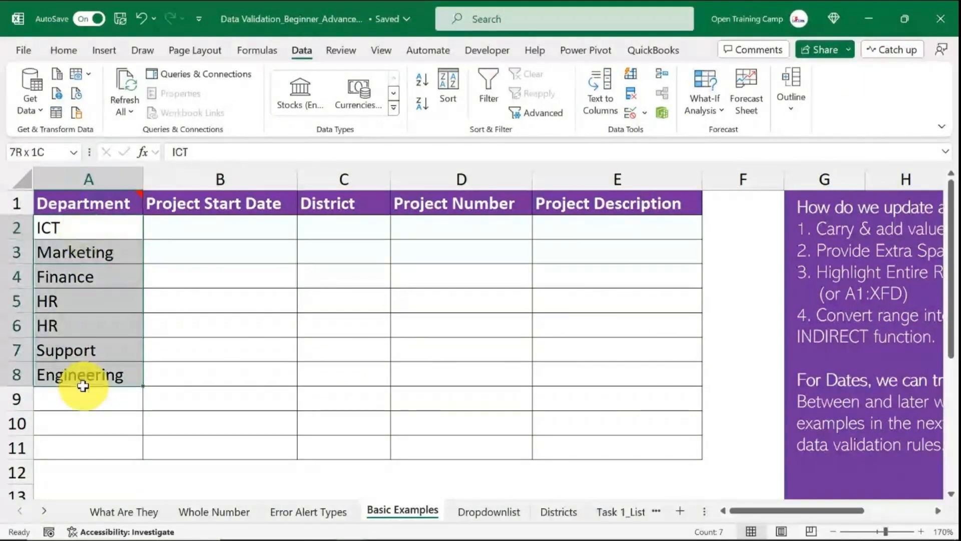
pyautogui.click(269, 273)
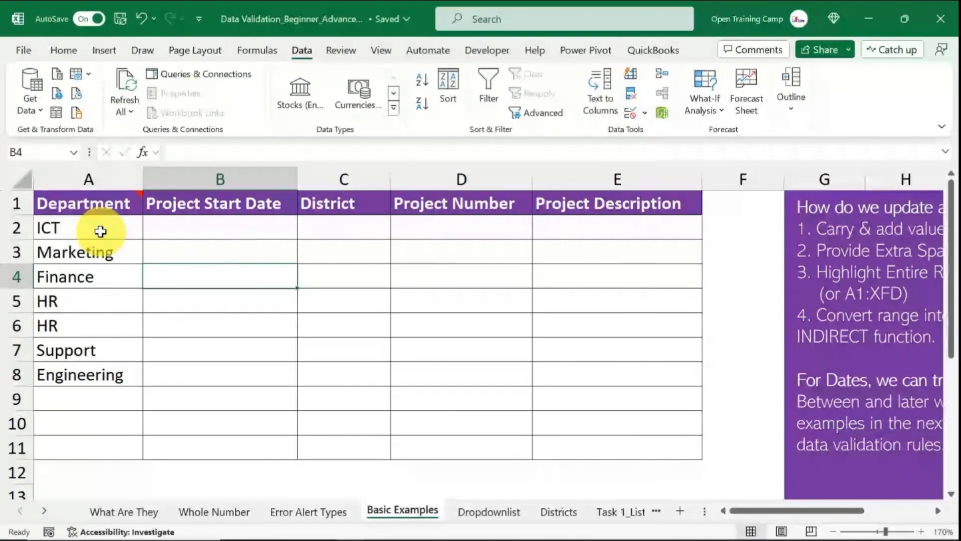
pyautogui.click(377, 281)
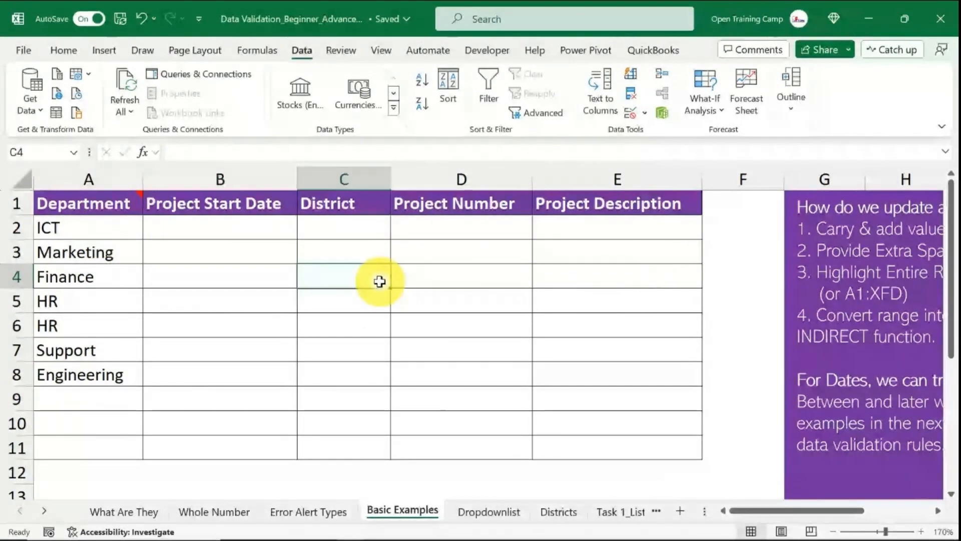
# Step: Fill the Departments heading in A1 of the Dropdownlist sheet with yellow
pyautogui.click(490, 510)
pyautogui.click(79, 228)
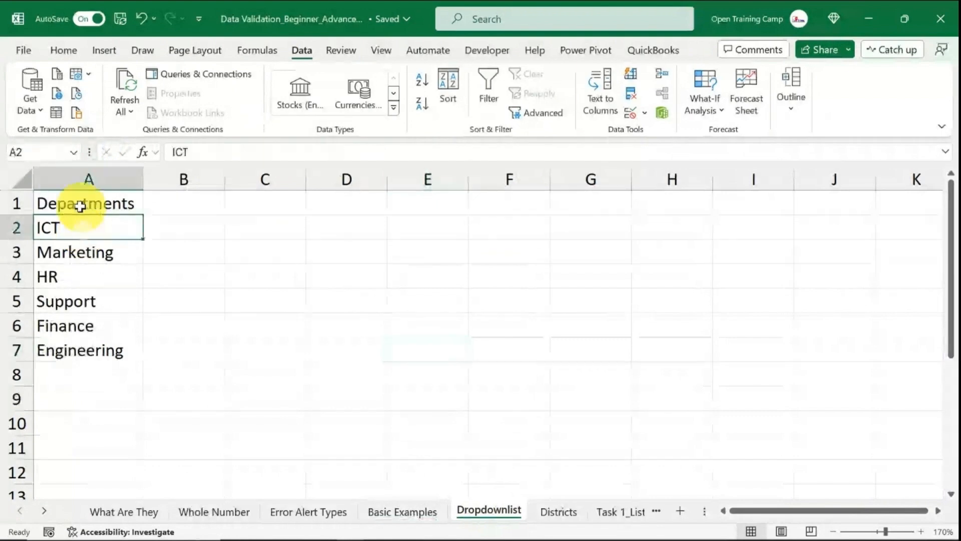
pyautogui.click(80, 206)
pyautogui.click(63, 50)
# Step: Replace the departments in A2:A4 with Audit, Research & Development and Procurement
pyautogui.click(95, 223)
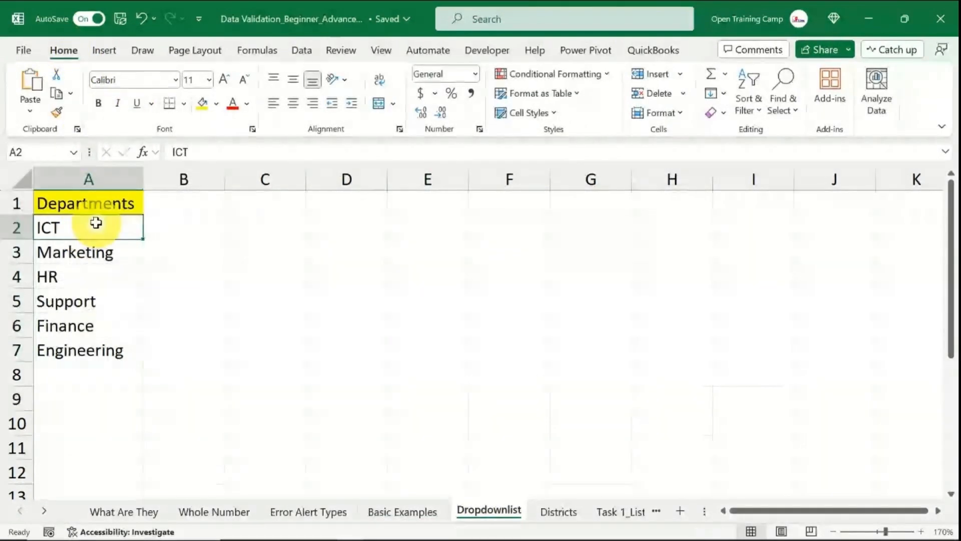
pyautogui.write('Audit')
pyautogui.press('Return')
pyautogui.write('Research')
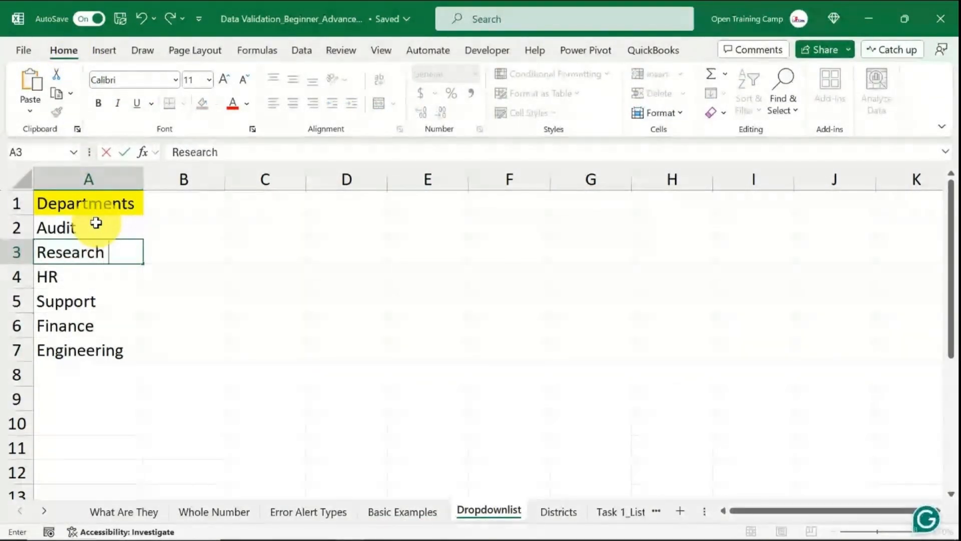
pyautogui.write(' * Development')
pyautogui.press('Return')
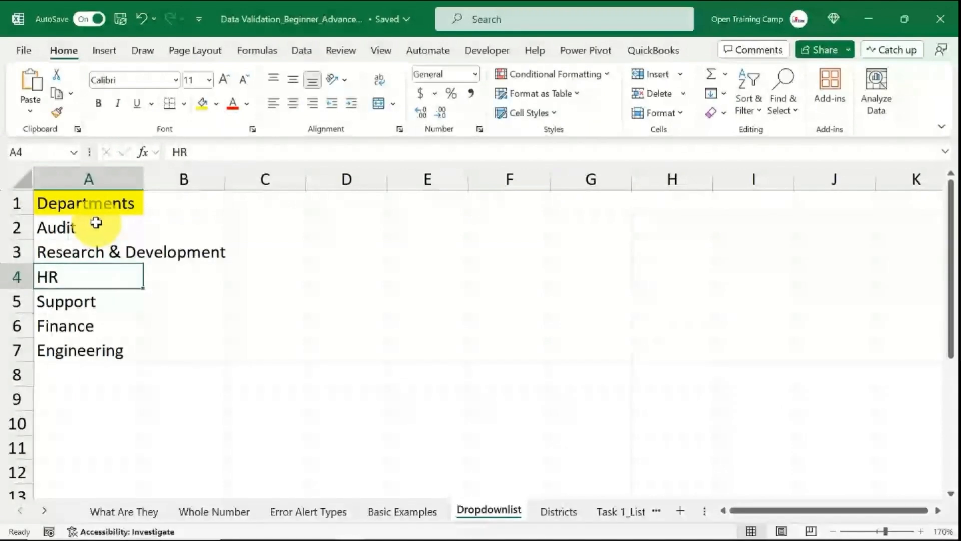
pyautogui.write('Procurement')
pyautogui.press('Return')
# Step: Replace the departments in A5:A7 with Operations, Grants and Health
pyautogui.write('O')
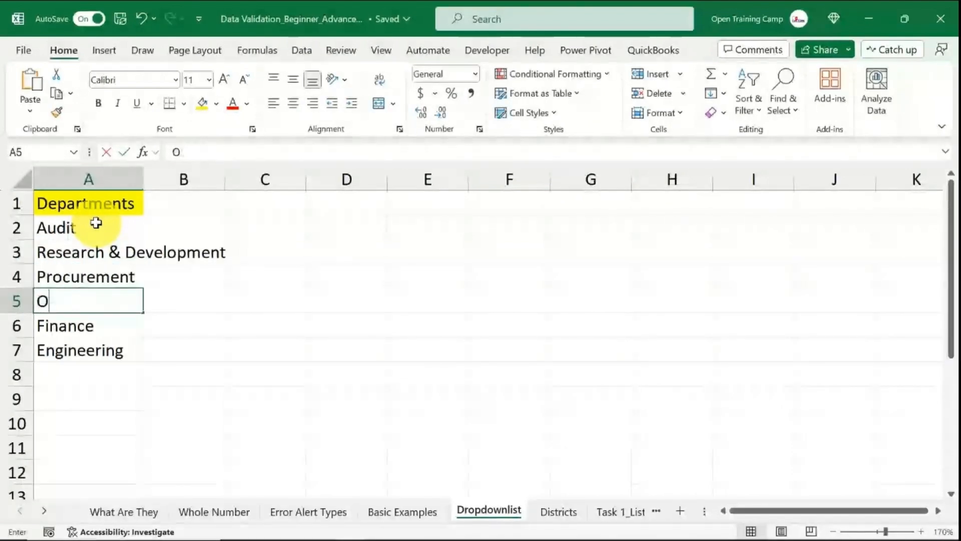
pyautogui.write('perations')
pyautogui.press('Return')
pyautogui.write('Grants')
pyautogui.press('Return')
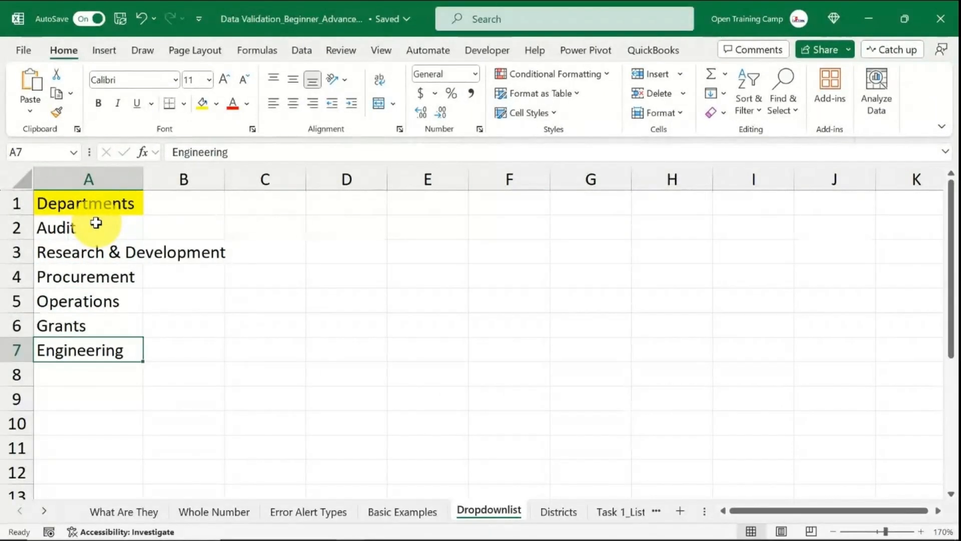
pyautogui.write('Health')
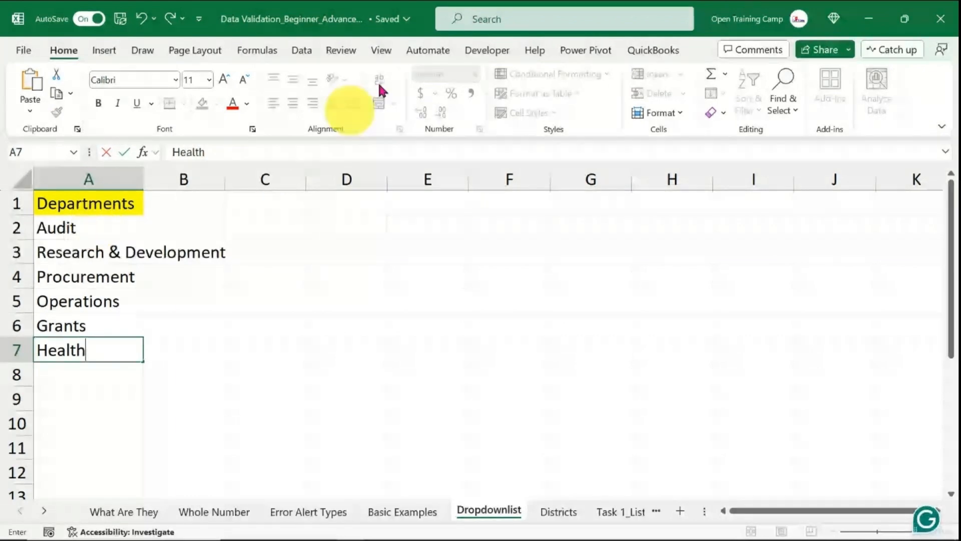
pyautogui.click(265, 350)
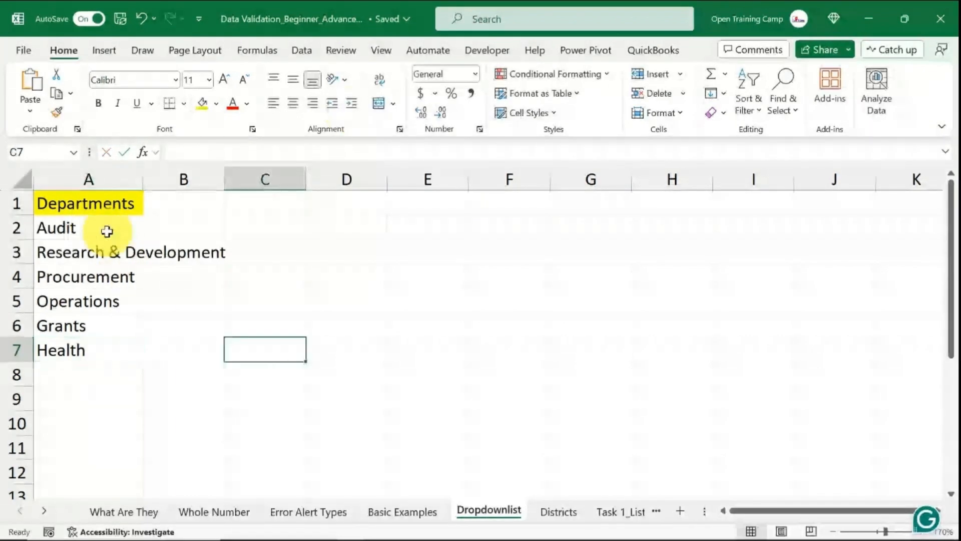
pyautogui.click(458, 350)
# Step: Set List validation on Basic Examples cells A2:A11, using the revised departments in =Dropdownlist!$A$2:$A$7 as the source
pyautogui.click(402, 511)
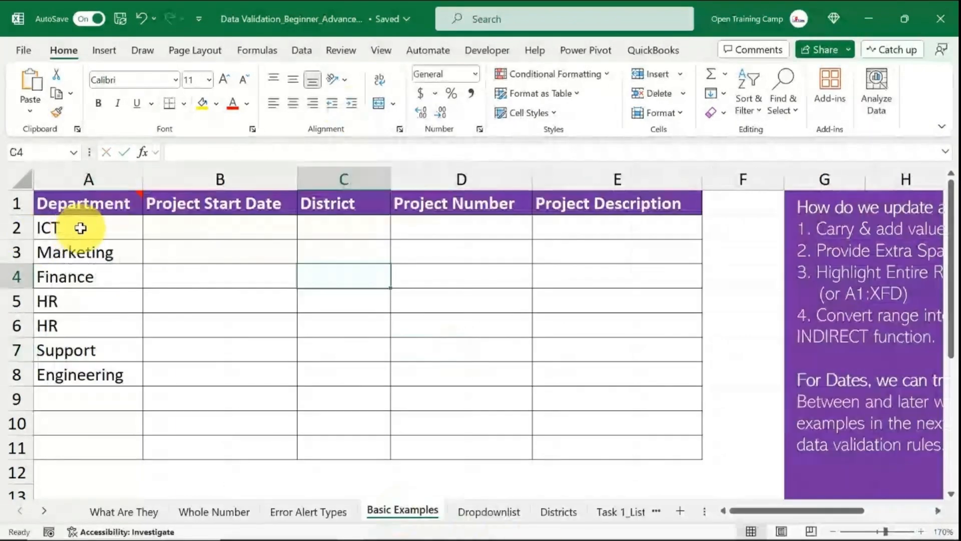
pyautogui.moveTo(80, 228); pyautogui.dragTo(80, 446)
pyautogui.hotkey('alt', 'a')
pyautogui.press('v')
pyautogui.press('v')
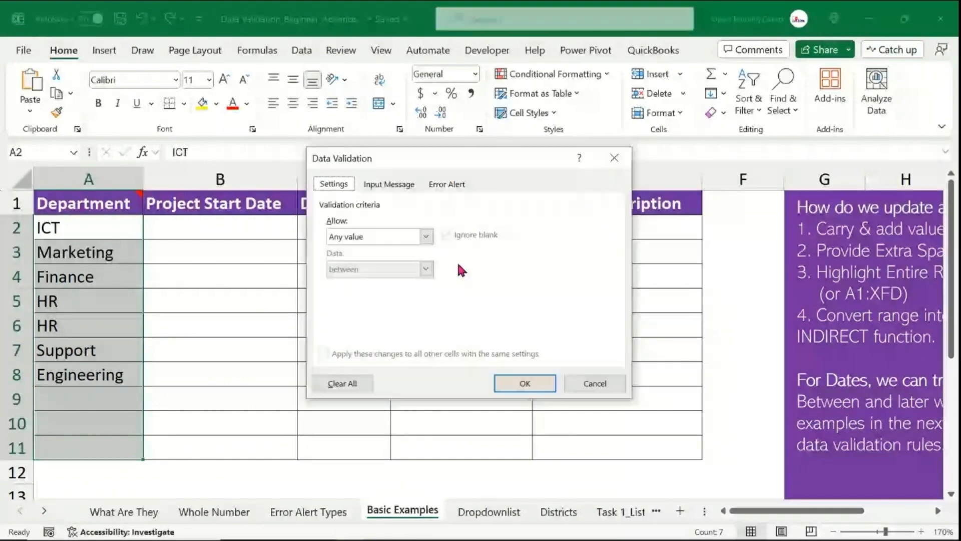
pyautogui.click(426, 234)
pyautogui.click(343, 282)
pyautogui.click(346, 300)
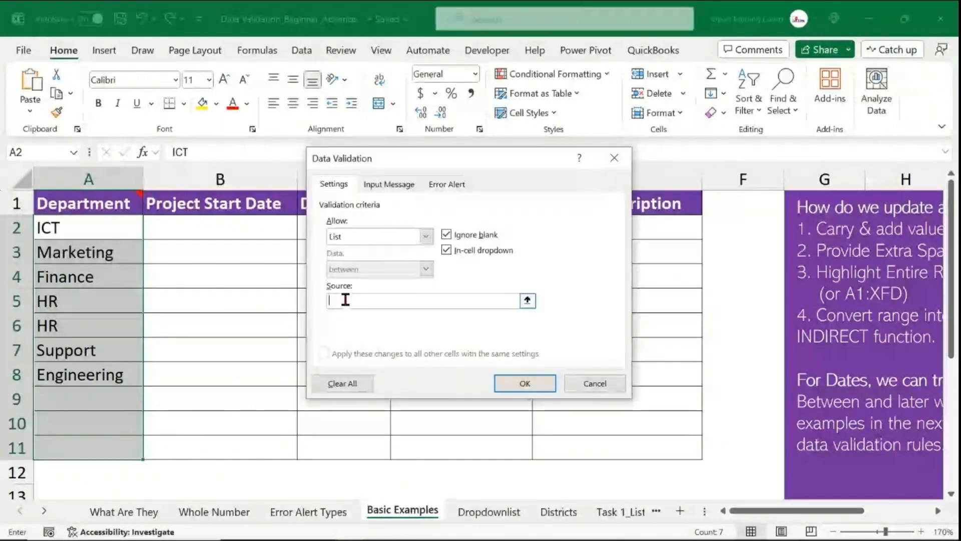
pyautogui.click(494, 511)
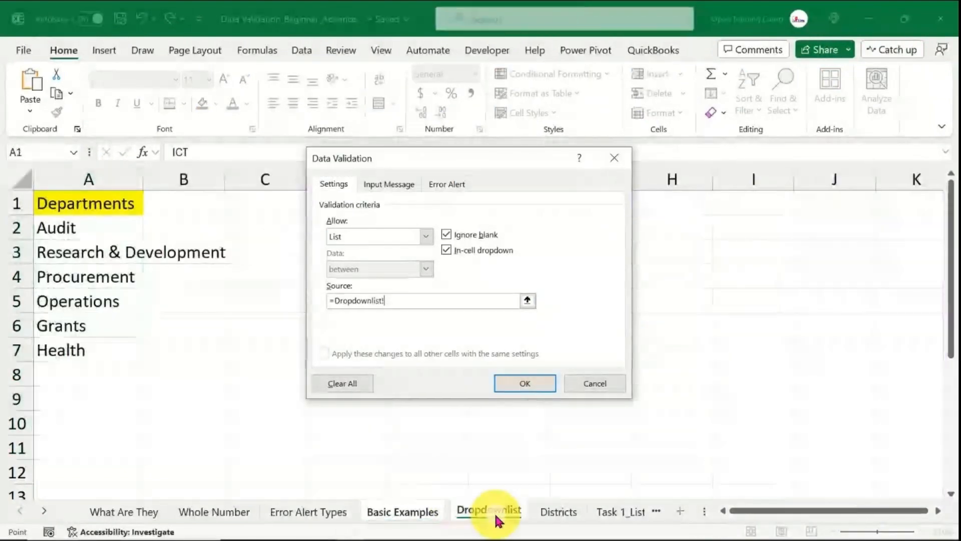
pyautogui.moveTo(85, 227); pyautogui.dragTo(83, 352)
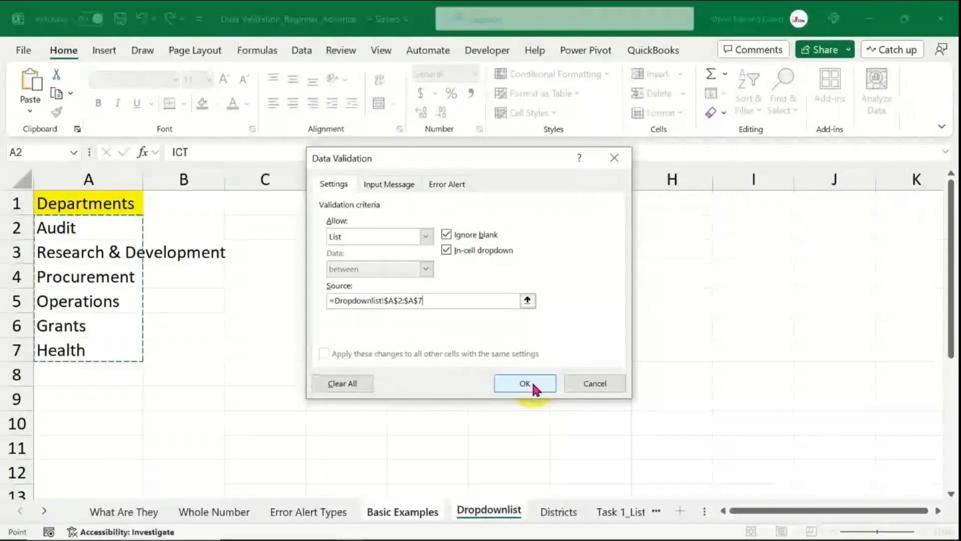
pyautogui.click(532, 382)
pyautogui.click(360, 283)
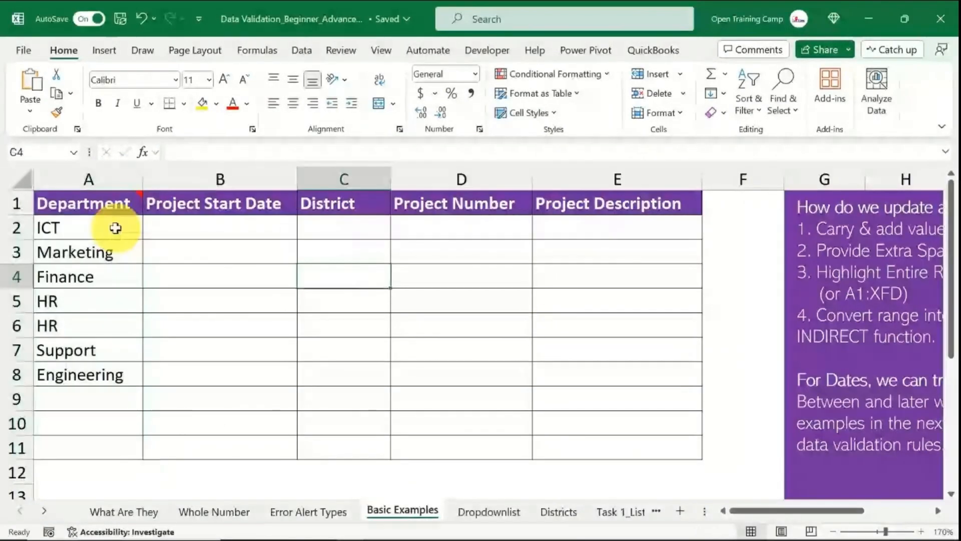
# Step: Circle the invalid entries in the Department column, cells A2:A11 on Basic Examples
pyautogui.moveTo(116, 228); pyautogui.dragTo(107, 444)
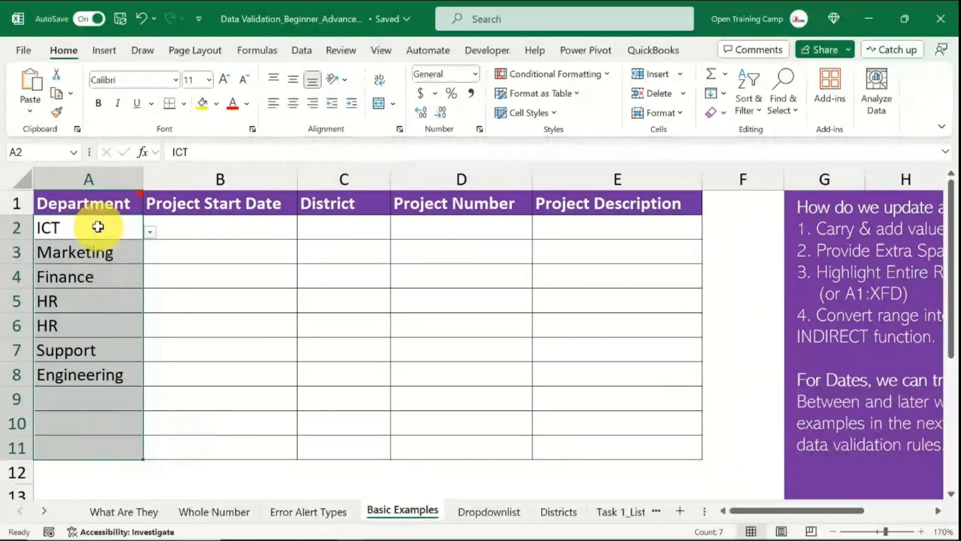
pyautogui.moveTo(98, 227); pyautogui.dragTo(99, 440)
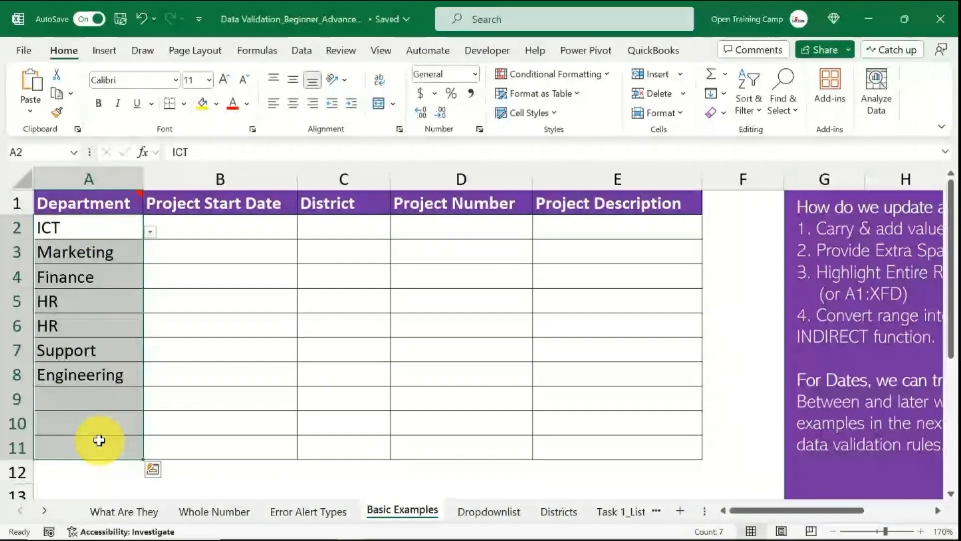
pyautogui.click(344, 276)
pyautogui.moveTo(105, 235); pyautogui.dragTo(107, 444)
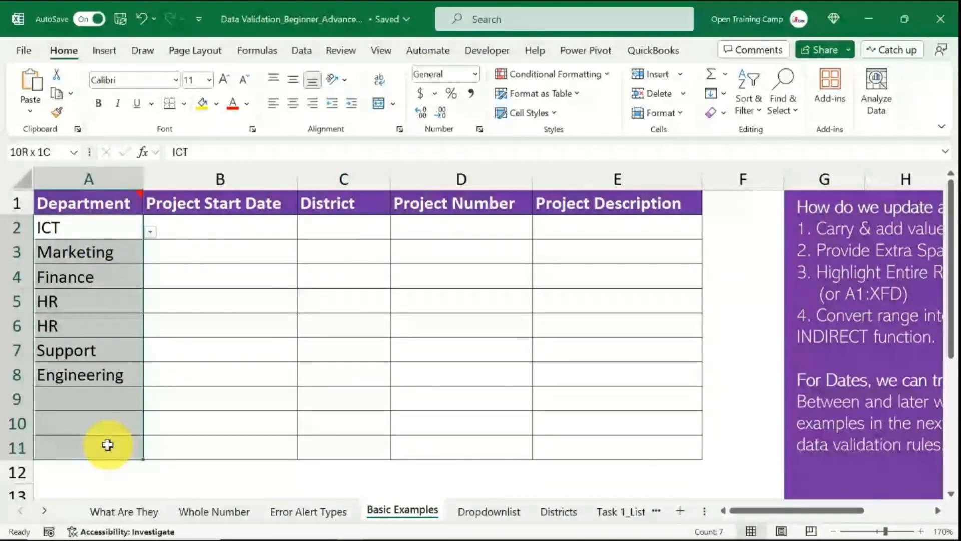
pyautogui.click(302, 50)
pyautogui.click(647, 112)
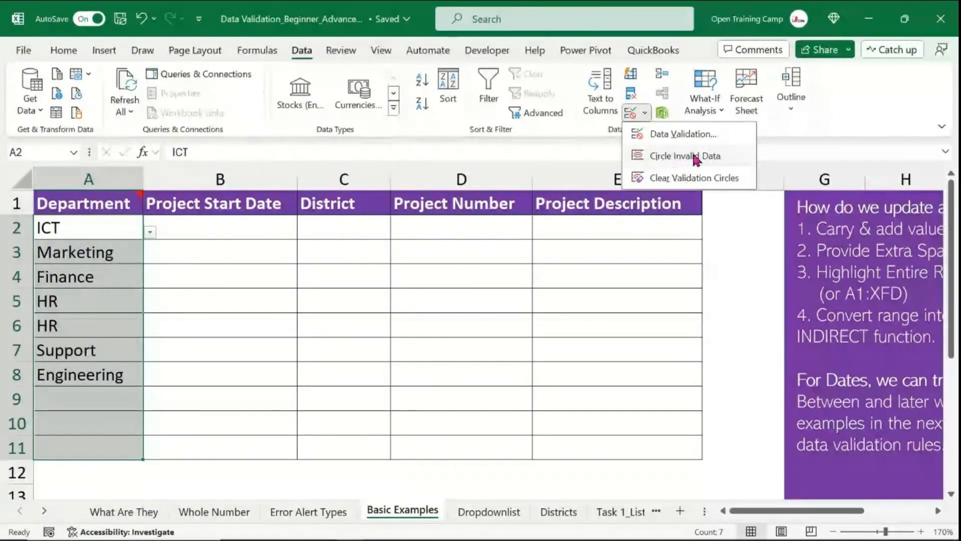
pyautogui.click(597, 221)
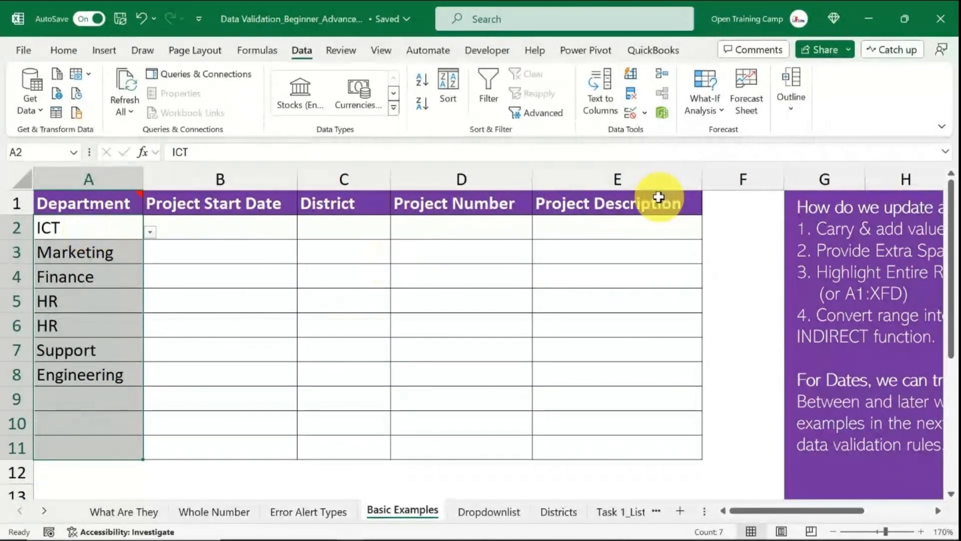
pyautogui.click(645, 114)
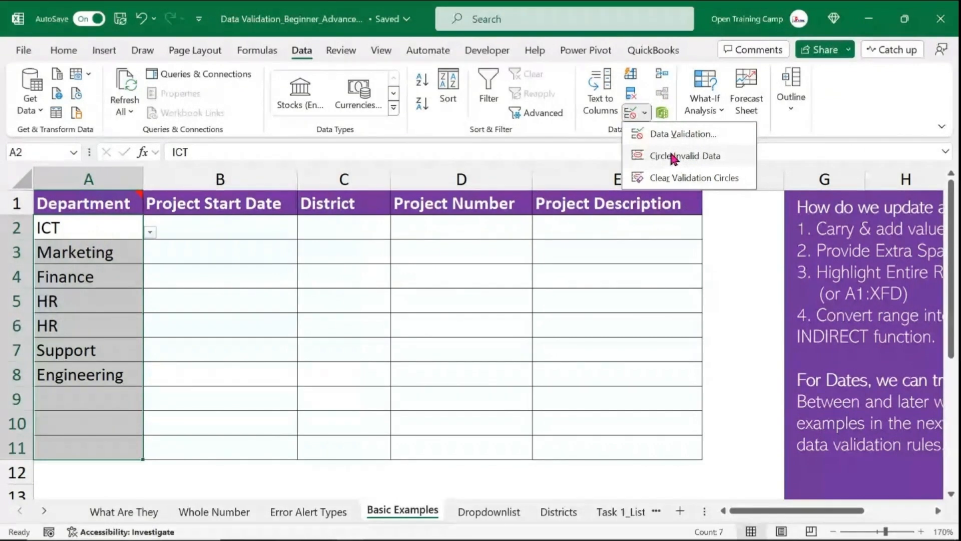
pyautogui.click(694, 158)
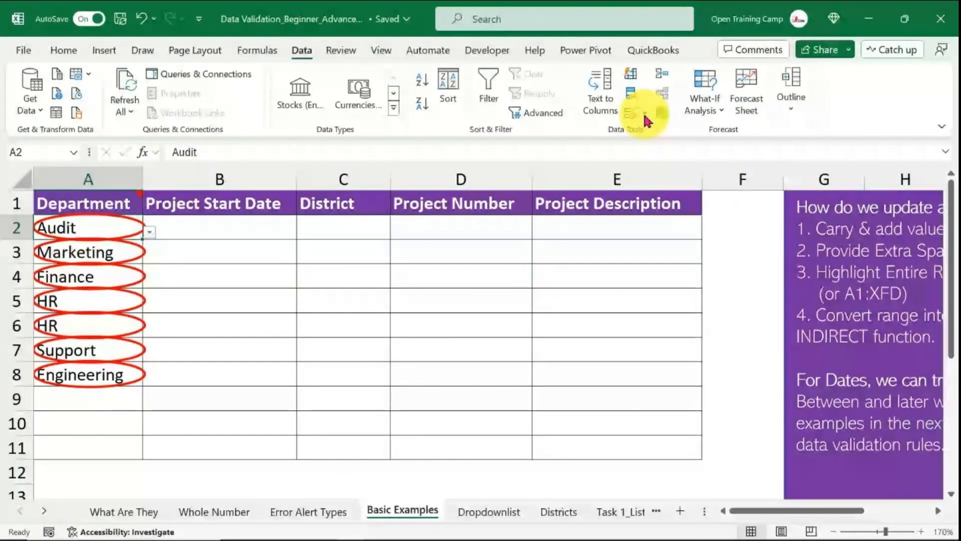
pyautogui.click(645, 116)
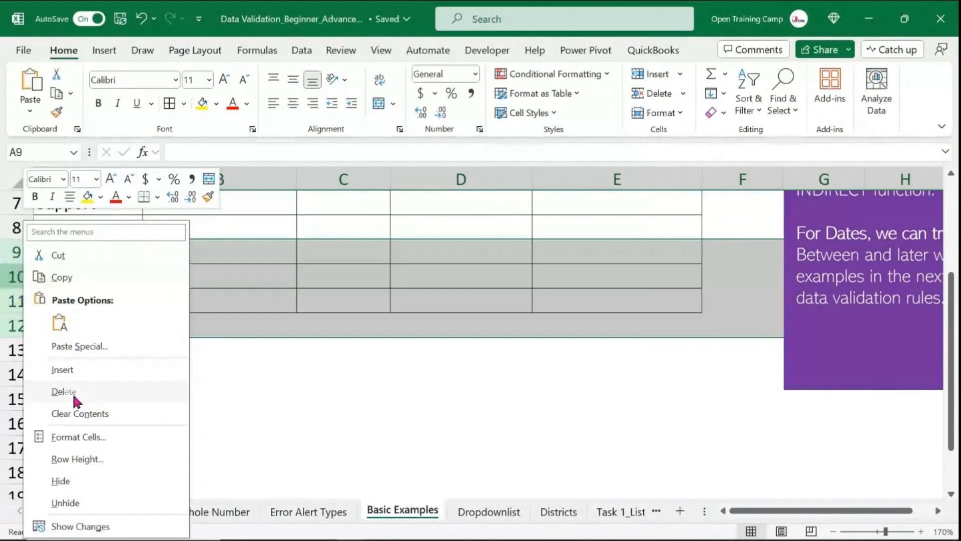
# Step: Delete rows 9 to 12 below the Engineering entry on Basic Examples
pyautogui.click(75, 393)
pyautogui.click(339, 408)
pyautogui.scroll(2, 338, 408)
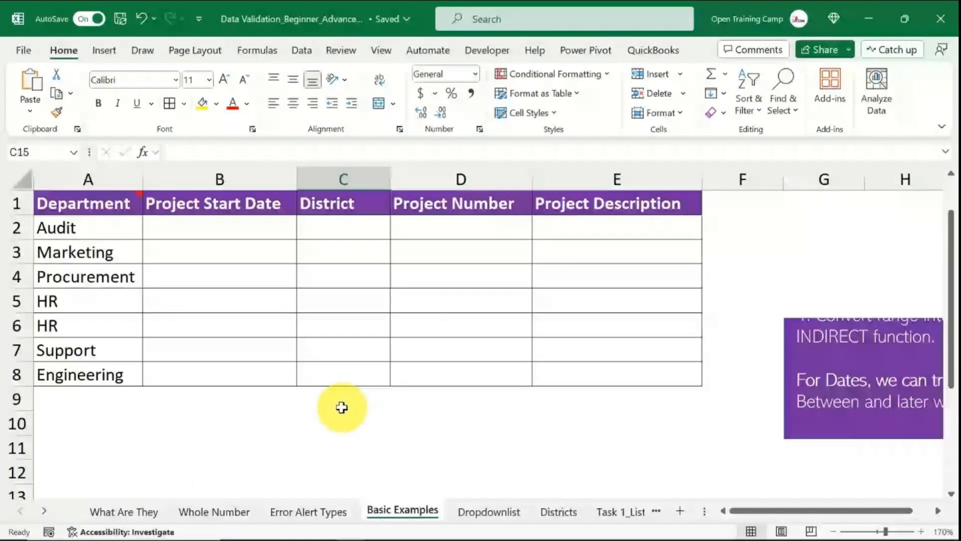
# Step: On the Districts sheet, enter the heading Districs in B1, with Kampala in B2 and Wakiso in B3
pyautogui.click(492, 516)
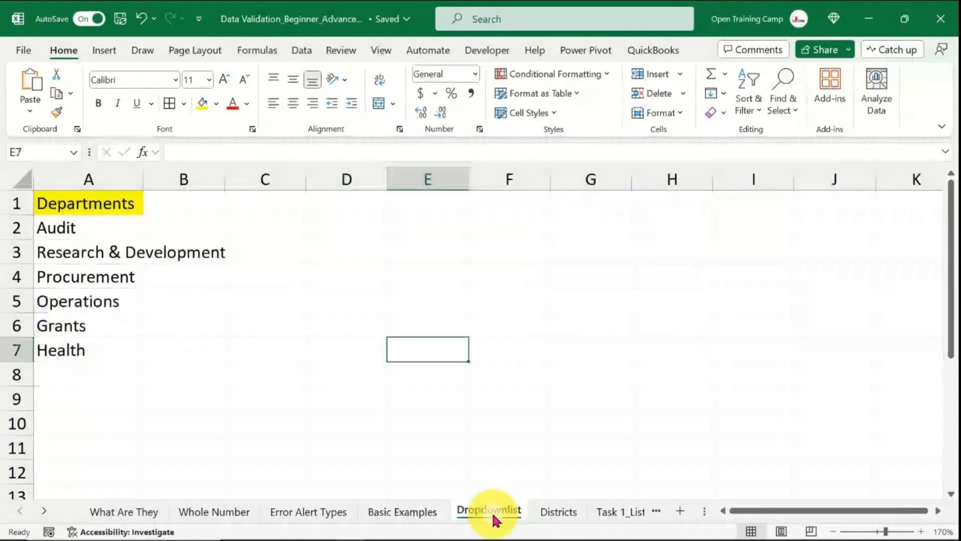
pyautogui.click(559, 512)
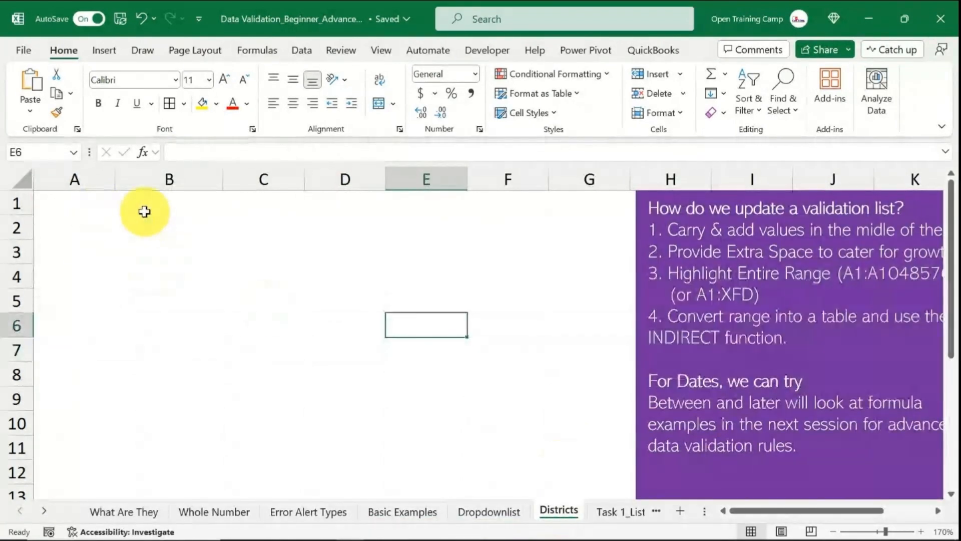
pyautogui.click(143, 208)
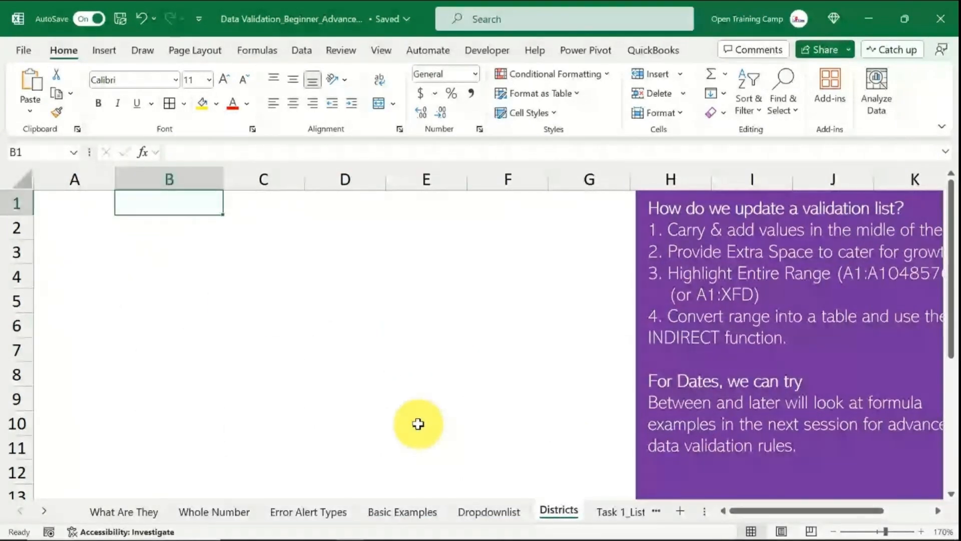
pyautogui.write('Districs')
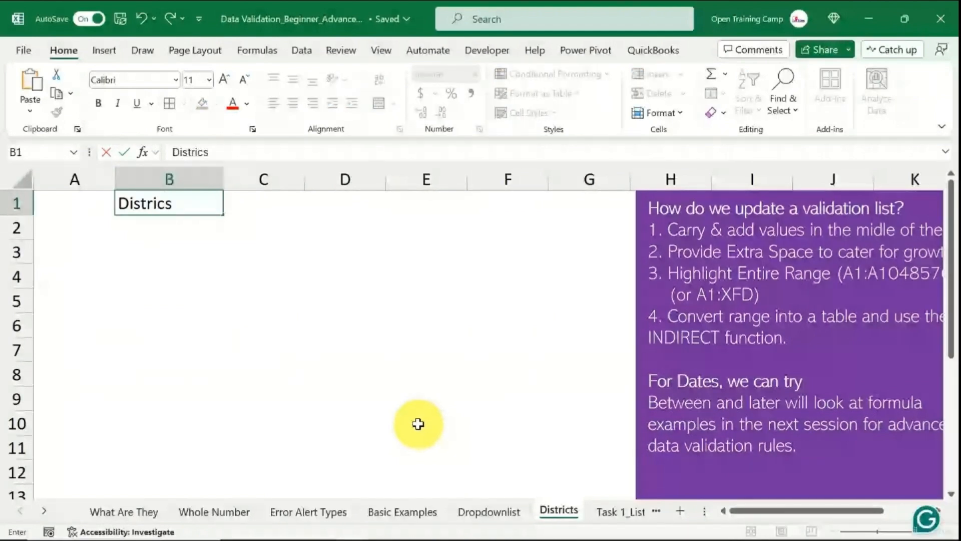
pyautogui.press('Return')
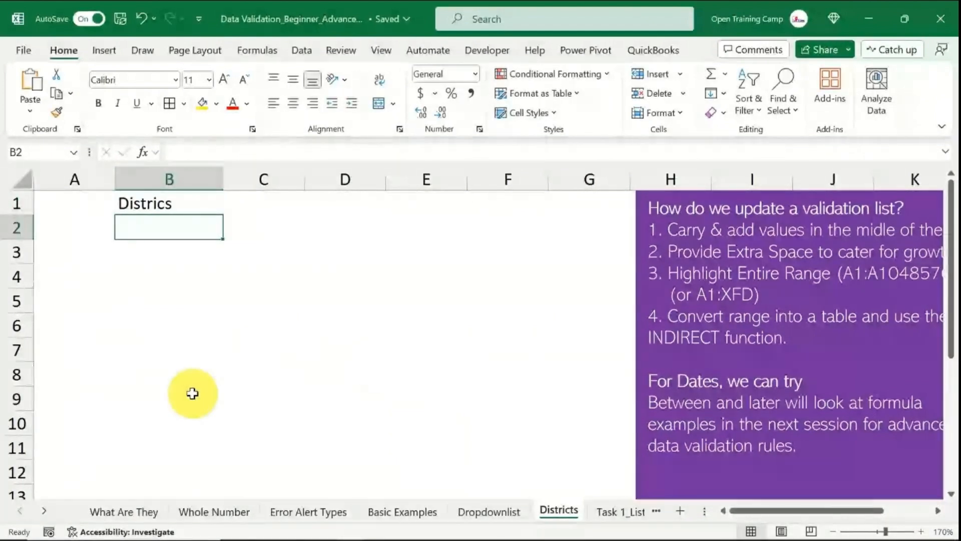
pyautogui.write('Kampala')
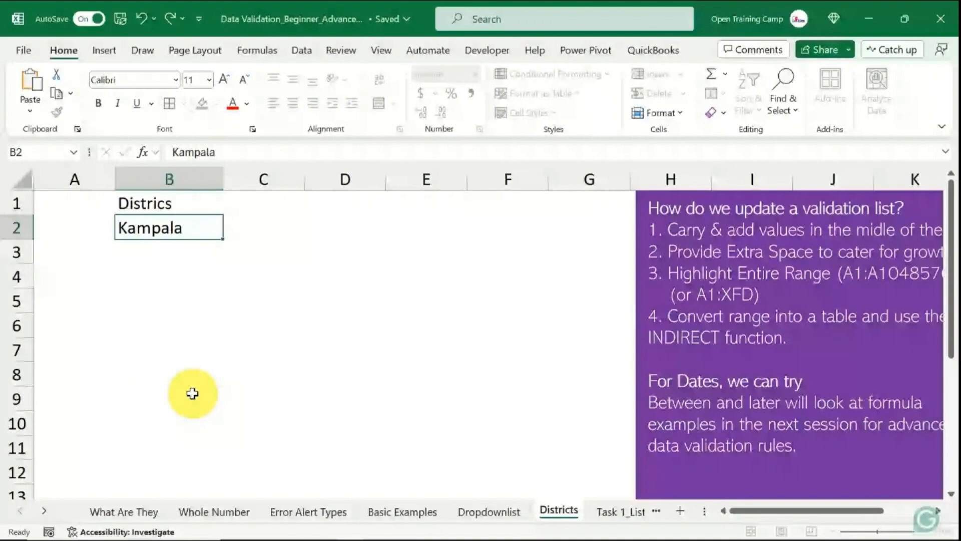
pyautogui.press('Return')
pyautogui.write('Wakiso')
pyautogui.press('Return')
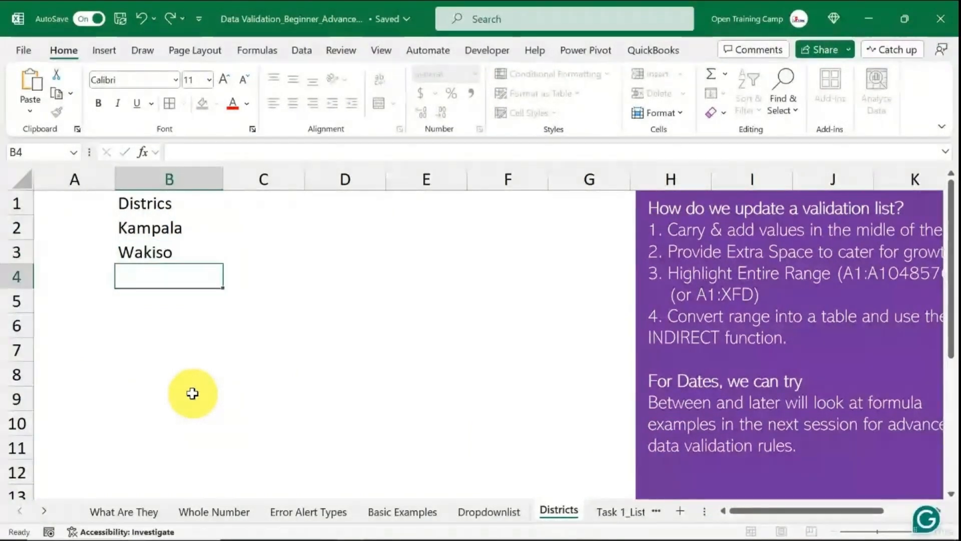
# Step: Add the districts Mukono, Masaka, Mbarara and Jinja in cells B4:B7
pyautogui.write('Mukono')
pyautogui.press('Return')
pyautogui.write('Masaka')
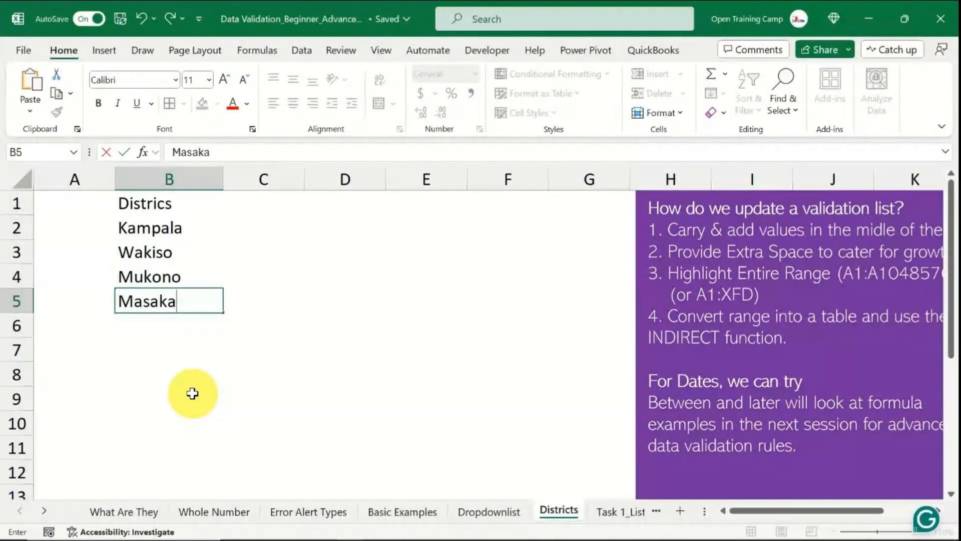
pyautogui.press('Return')
pyautogui.write('Mbarara')
pyautogui.press('Return')
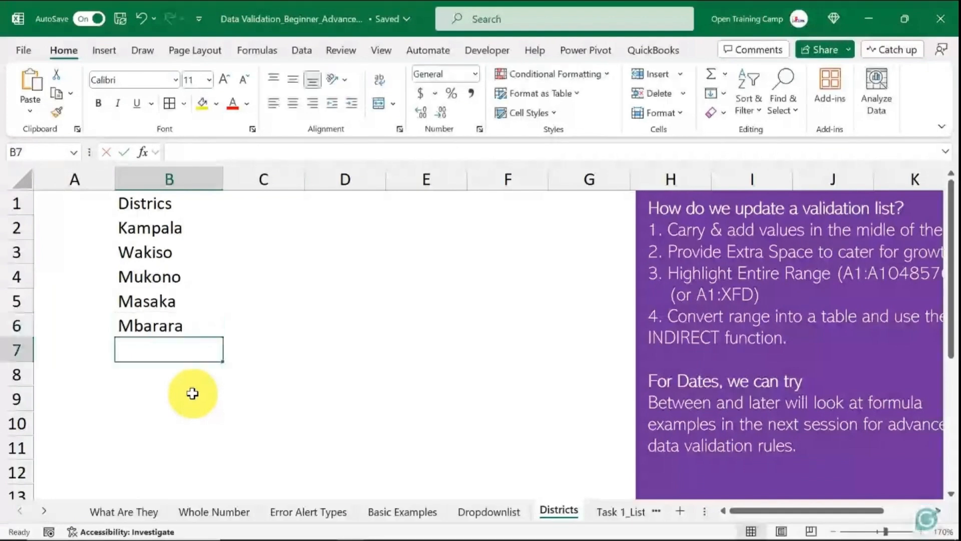
pyautogui.write('Jinja')
pyautogui.press('Return')
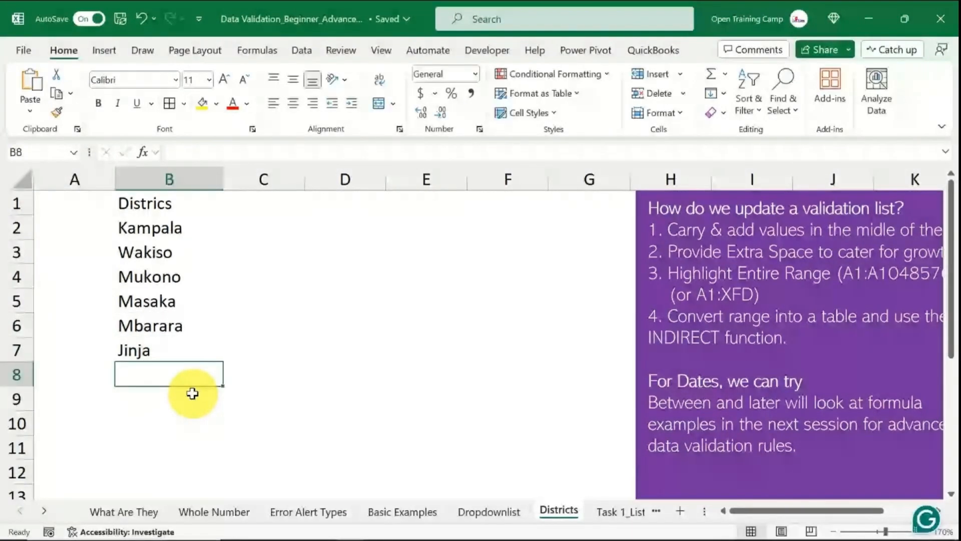
pyautogui.click(345, 300)
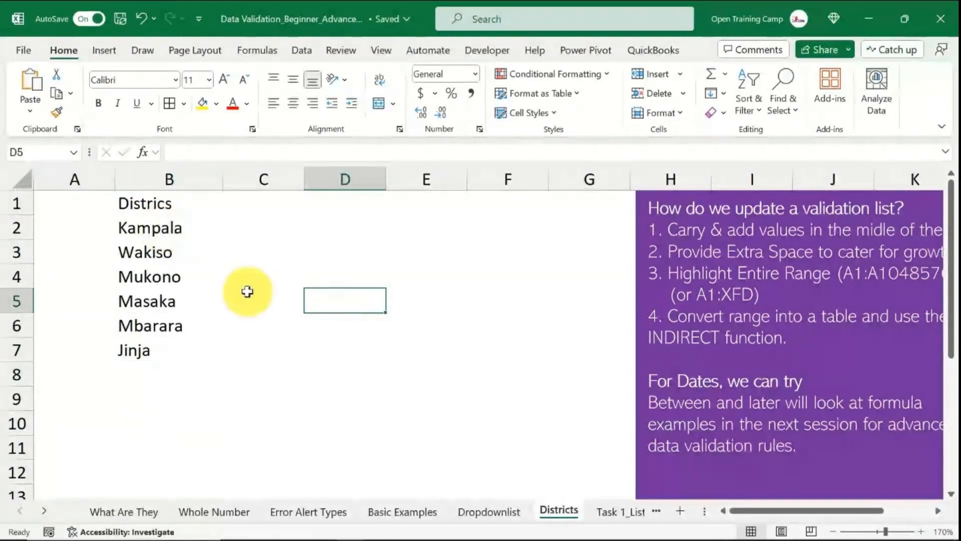
# Step: Set List validation on the District cells C2:C8 of Basic Examples, using =Districts!$B$2:$B$7 as the source
pyautogui.click(403, 513)
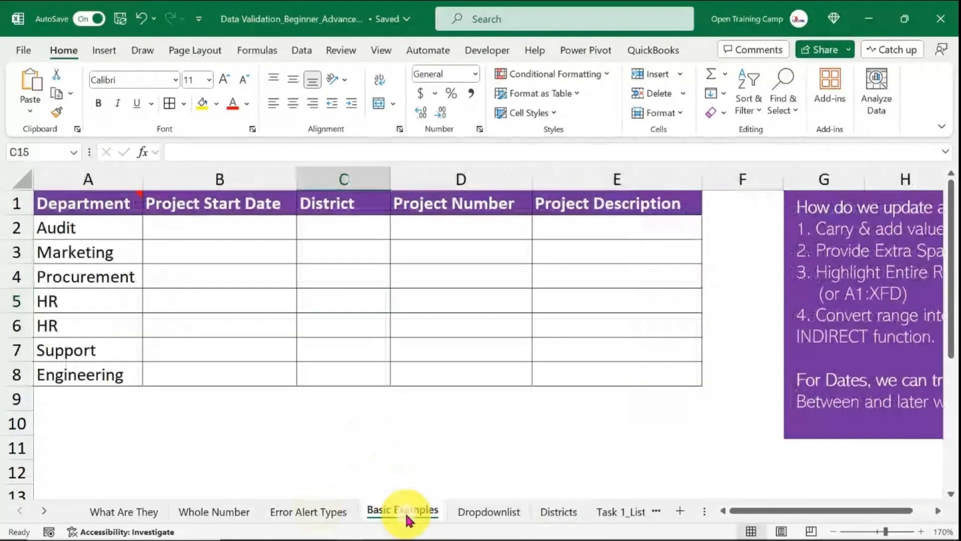
pyautogui.click(288, 446)
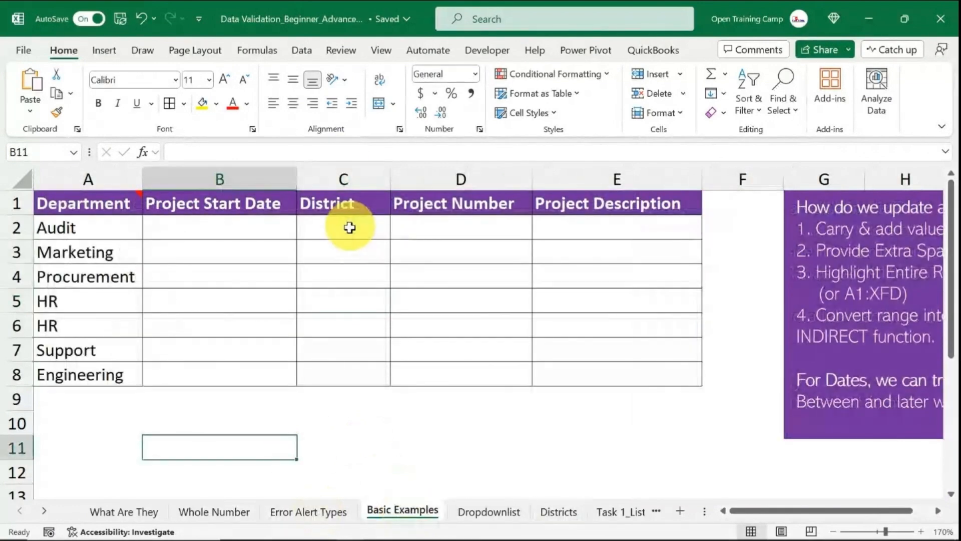
pyautogui.moveTo(350, 225); pyautogui.dragTo(349, 374)
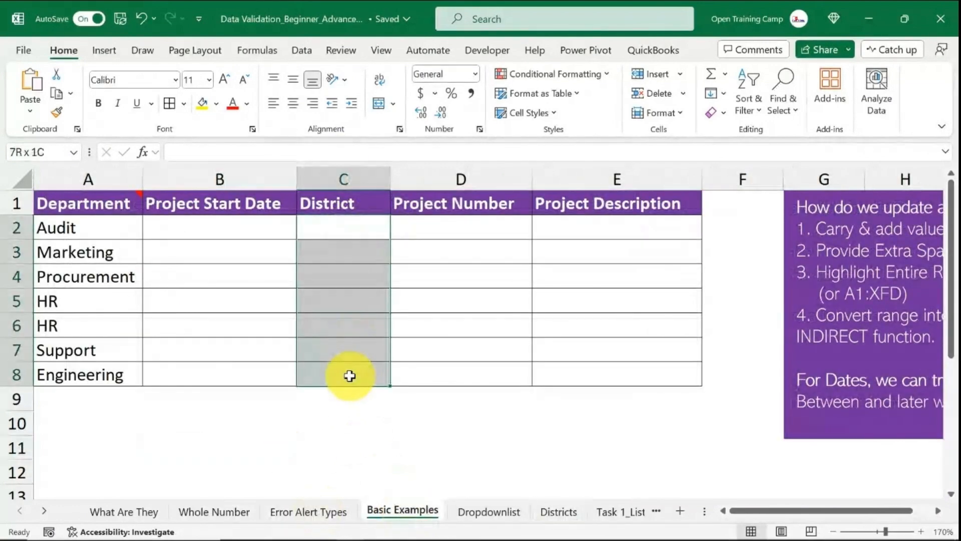
pyautogui.click(288, 47)
pyautogui.click(631, 113)
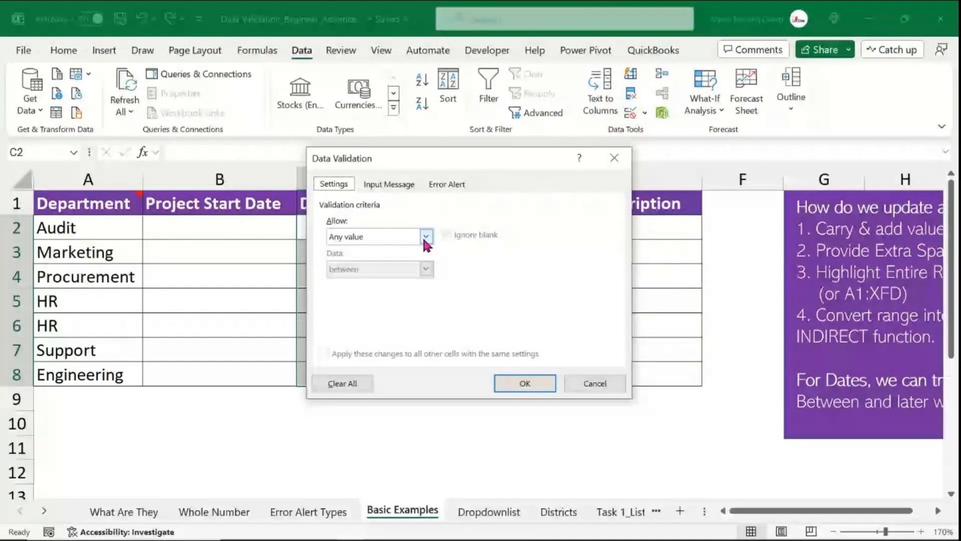
pyautogui.click(425, 235)
pyautogui.click(351, 280)
pyautogui.click(405, 301)
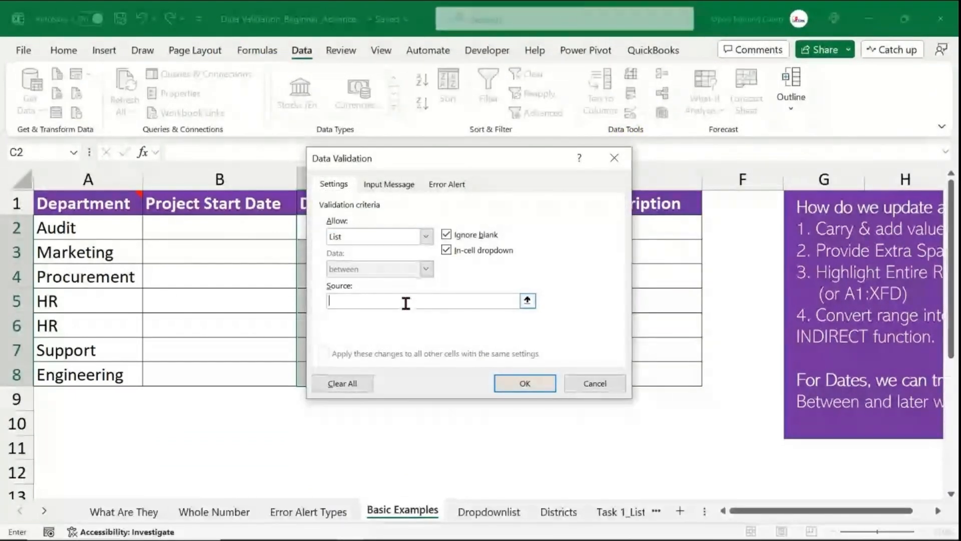
pyautogui.click(559, 516)
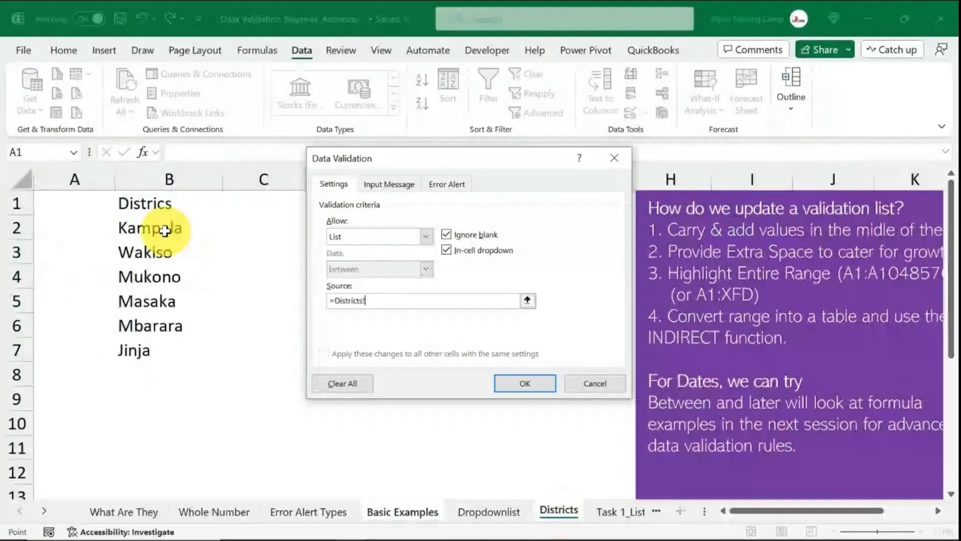
pyautogui.moveTo(176, 226); pyautogui.dragTo(165, 344)
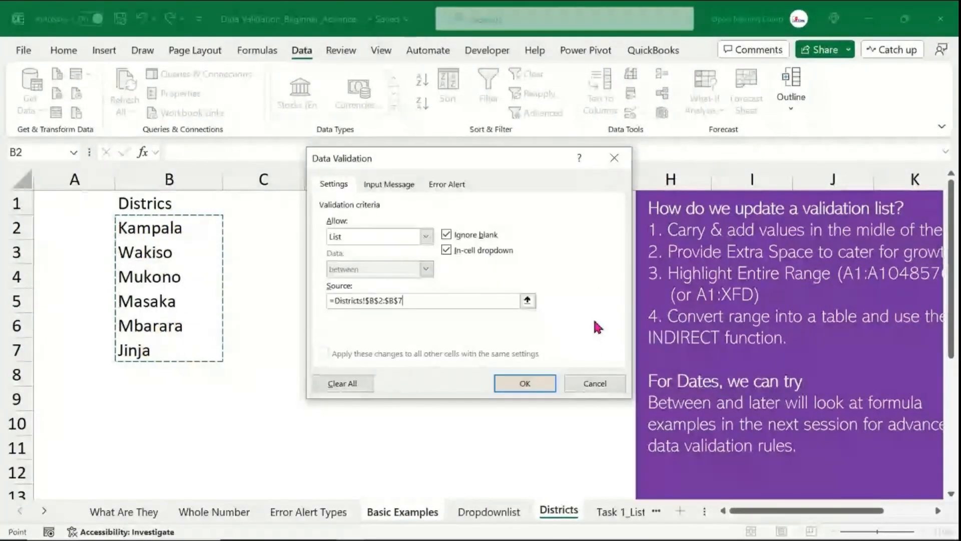
pyautogui.click(530, 377)
pyautogui.click(459, 302)
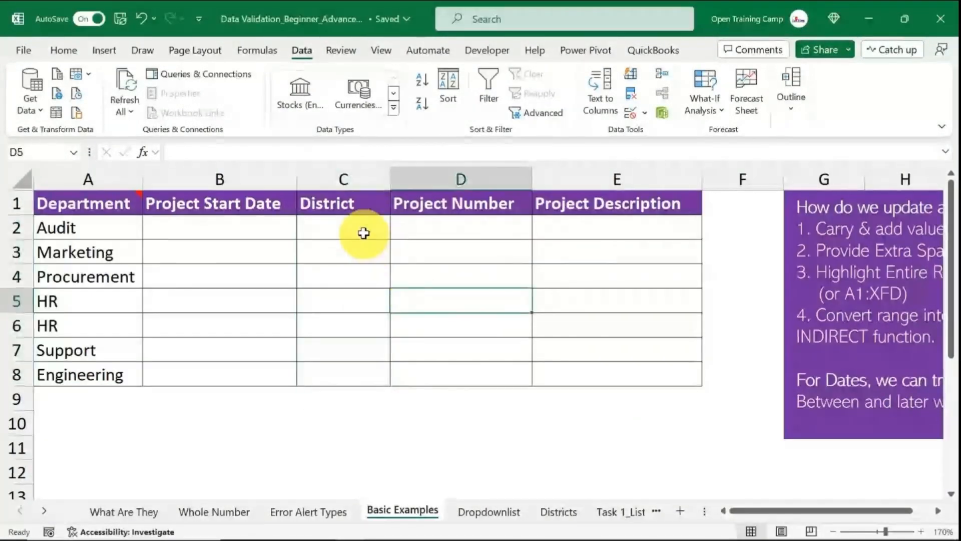
# Step: Choose Mukono from the District dropdown list in both C2 and C3
pyautogui.click(380, 231)
pyautogui.click(397, 233)
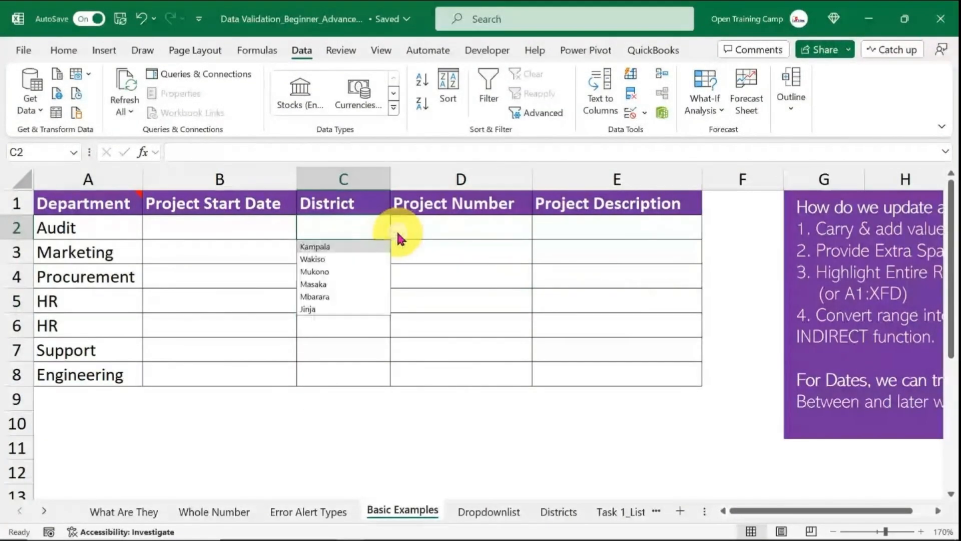
pyautogui.click(328, 271)
pyautogui.click(386, 256)
pyautogui.click(395, 258)
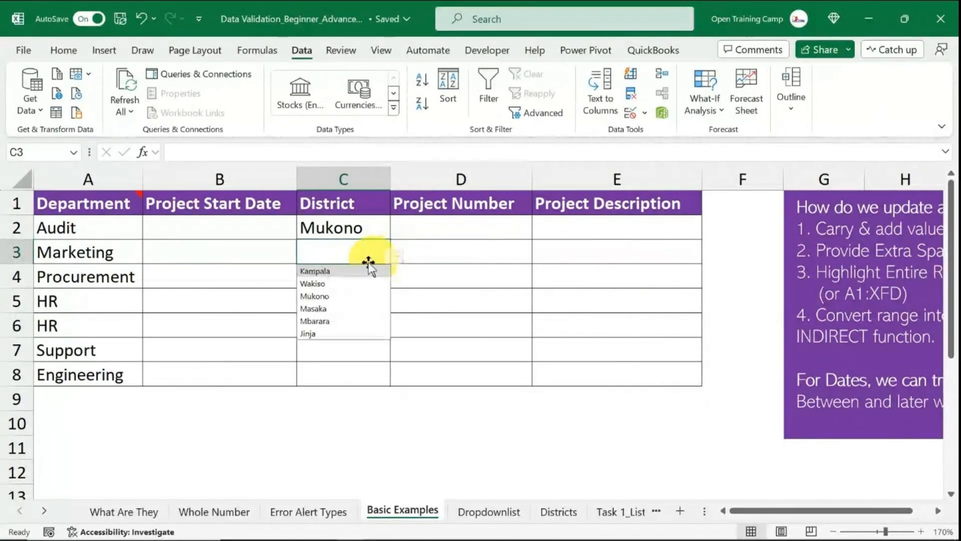
pyautogui.click(326, 298)
pyautogui.click(333, 325)
# Step: On the Districts sheet, add Kasese, Mbale and Soroti below Jinja in cells B8:B10
pyautogui.click(556, 510)
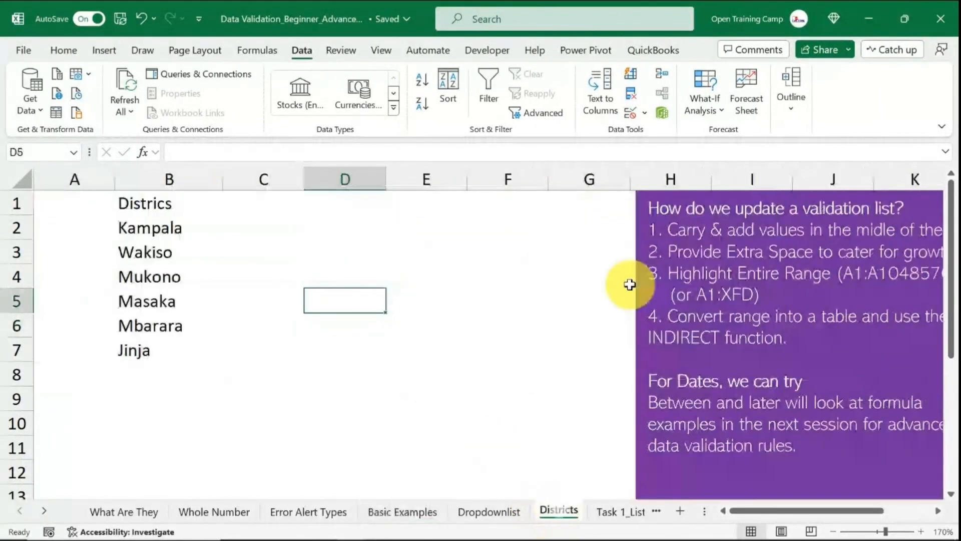
pyautogui.click(142, 362)
pyautogui.click(139, 371)
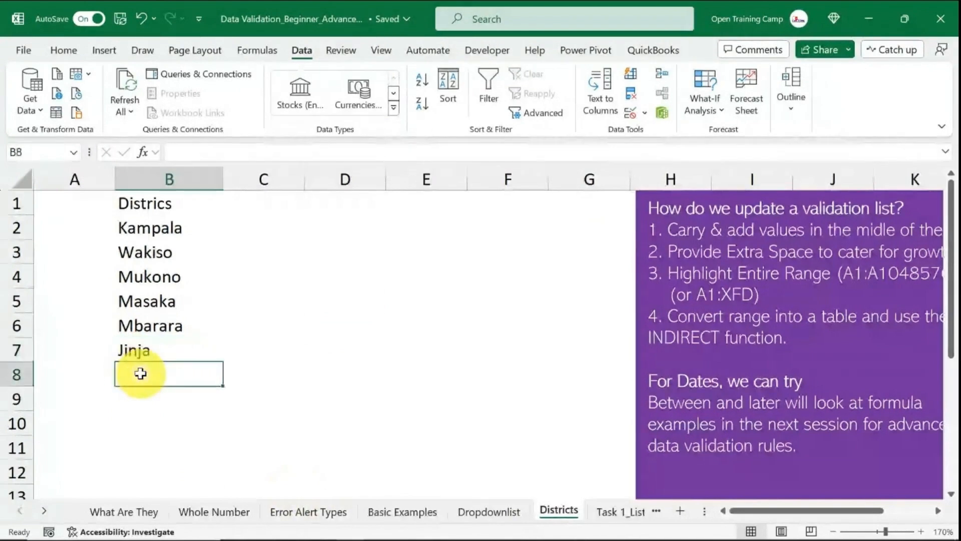
pyautogui.write('Kasese')
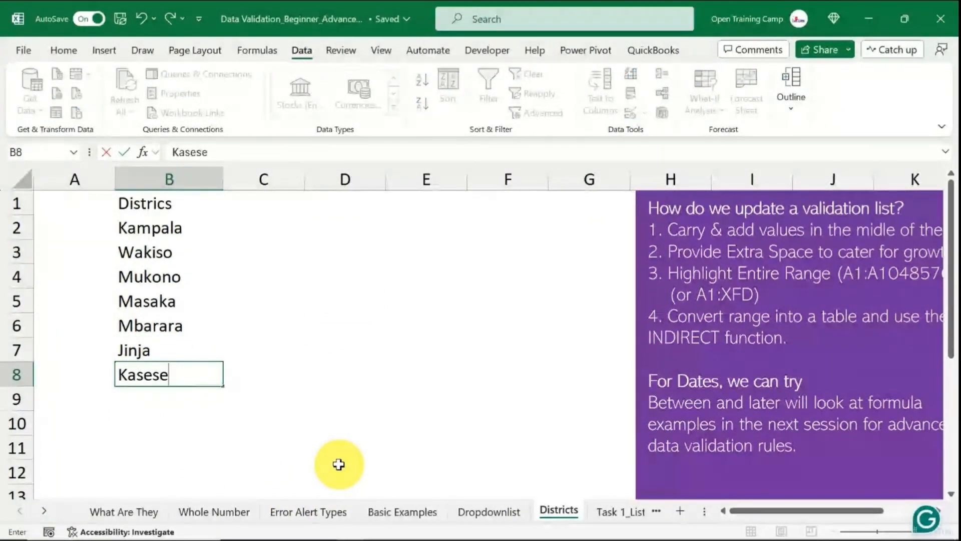
pyautogui.press('Return')
pyautogui.write('Mbale')
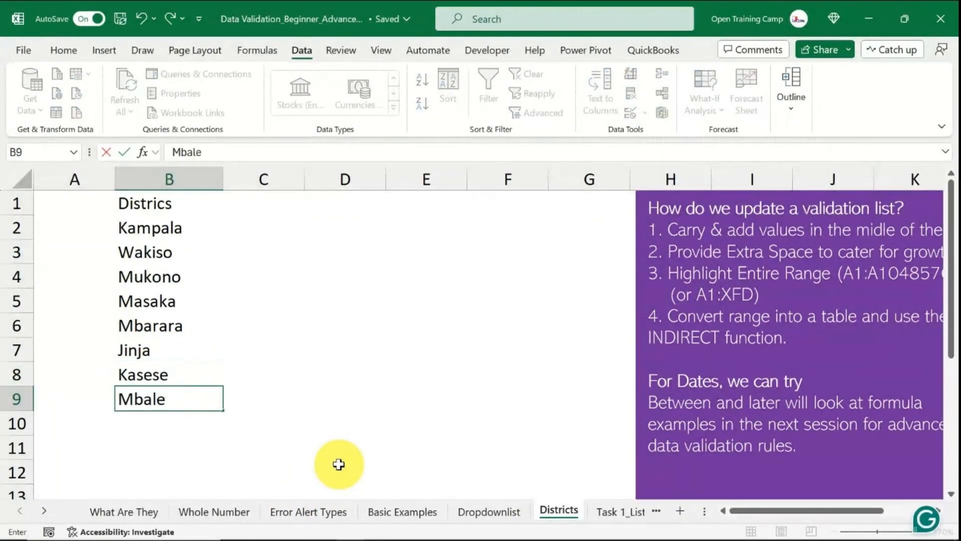
pyautogui.press('Return')
pyautogui.write('Soroti')
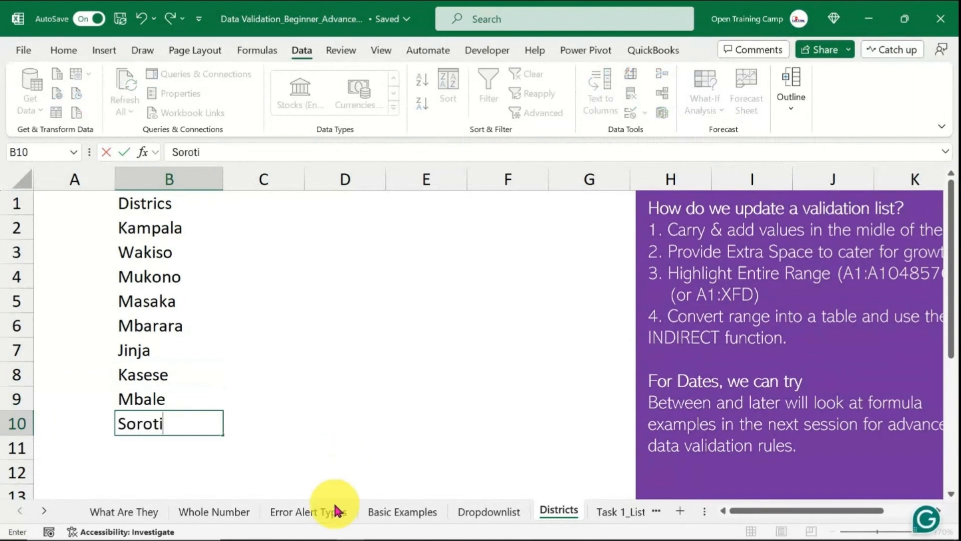
pyautogui.click(313, 374)
# Step: On Basic Examples, check the District dropdown choices in C4 for the newly added districts
pyautogui.click(395, 508)
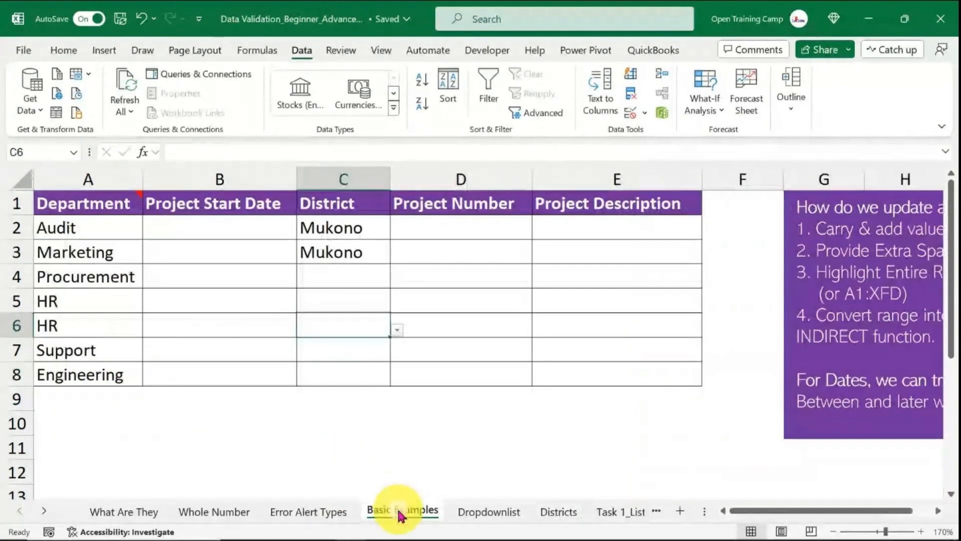
pyautogui.moveTo(344, 228); pyautogui.dragTo(354, 368)
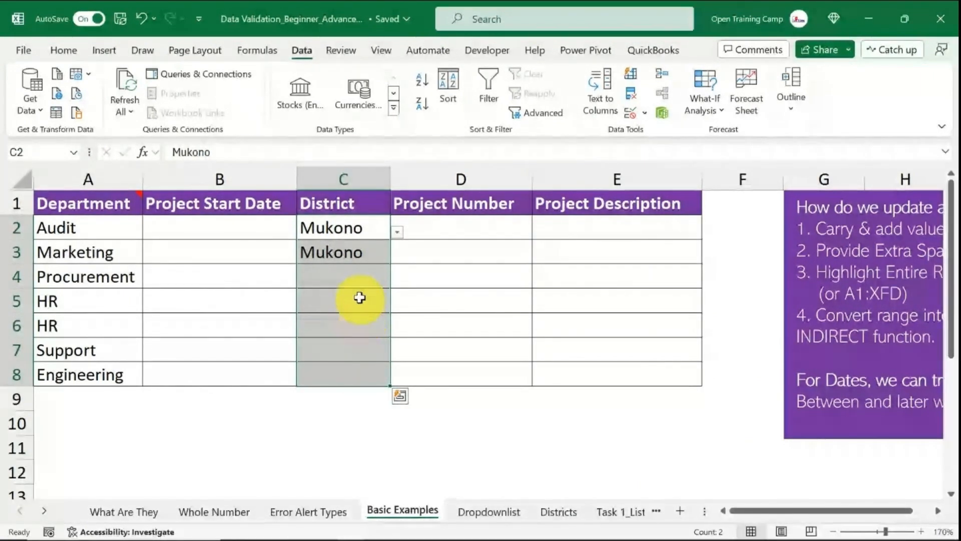
pyautogui.click(351, 275)
pyautogui.click(398, 282)
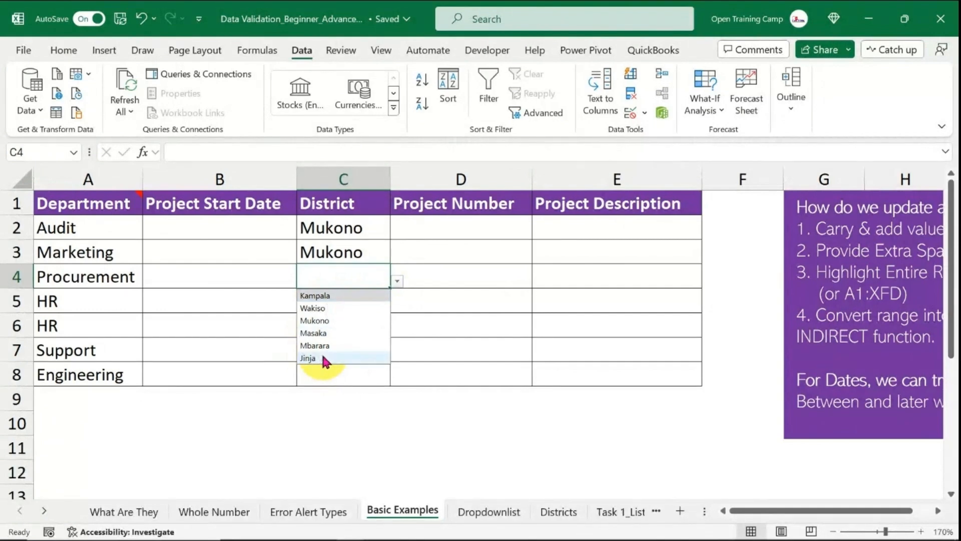
pyautogui.click(413, 425)
# Step: On the Districts sheet, compare the original source range B2:B7 with the districts added in B8:B10
pyautogui.click(555, 511)
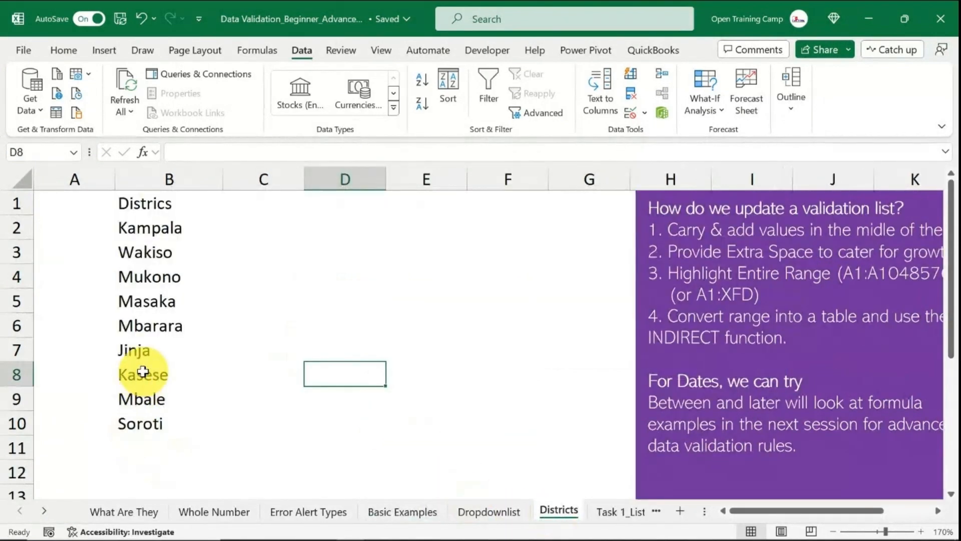
pyautogui.moveTo(142, 373); pyautogui.dragTo(144, 424)
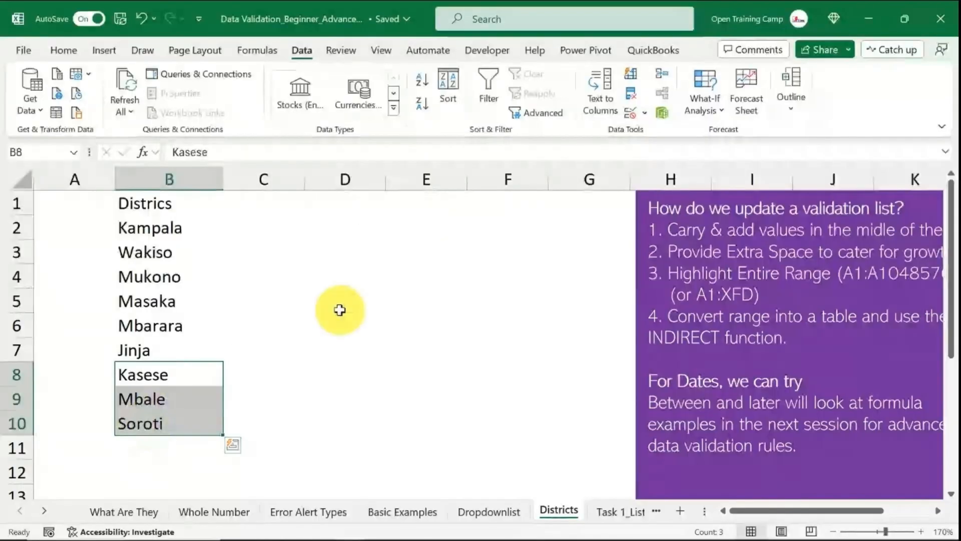
pyautogui.click(341, 309)
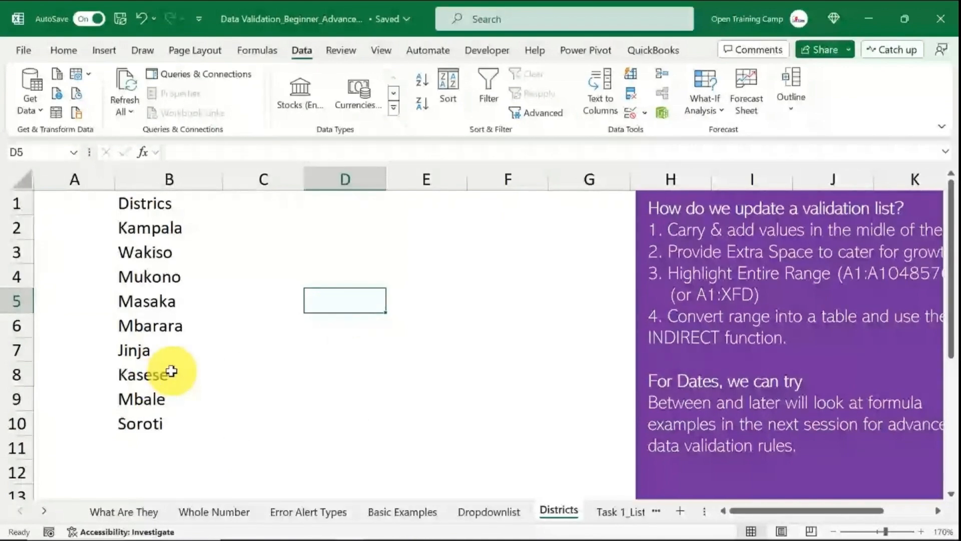
pyautogui.click(15, 275)
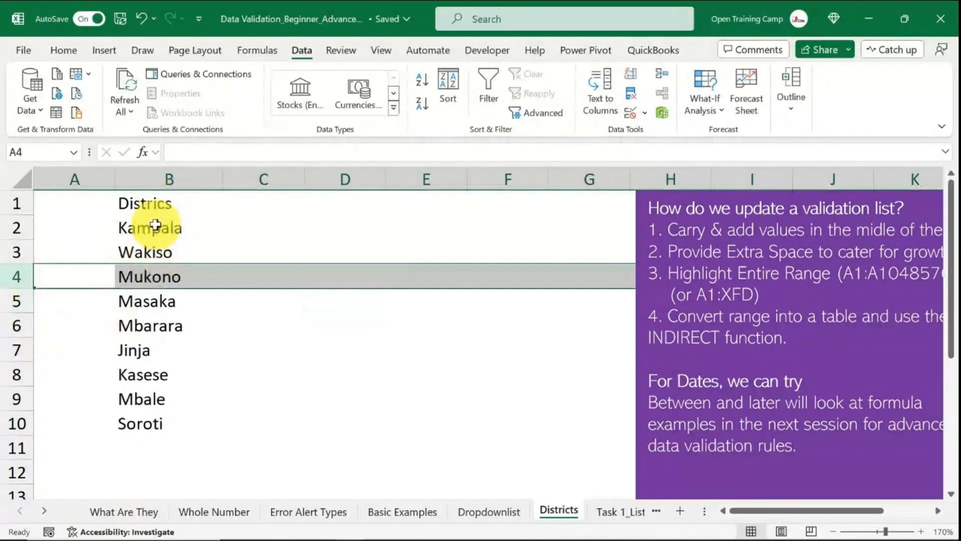
pyautogui.moveTo(154, 225); pyautogui.dragTo(160, 350)
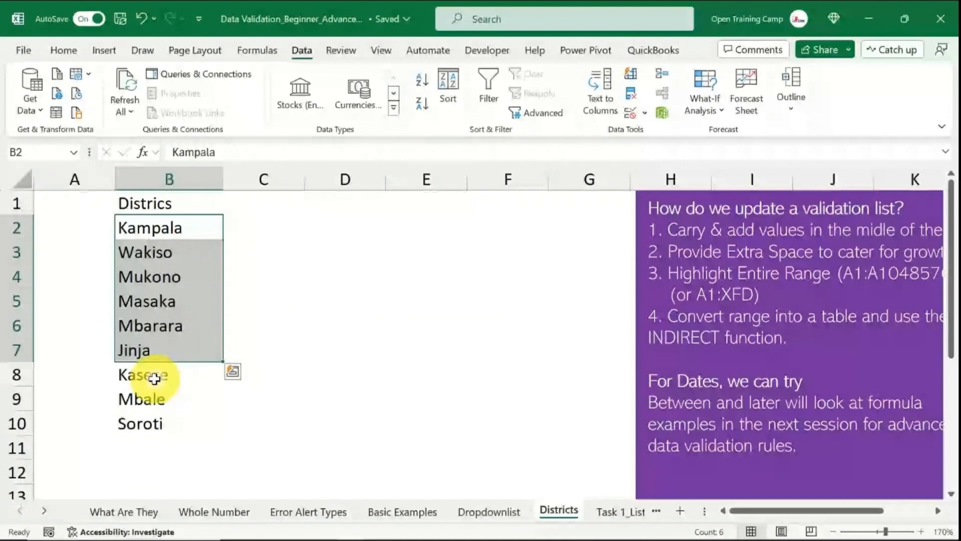
pyautogui.click(154, 379)
pyautogui.click(154, 399)
pyautogui.click(151, 425)
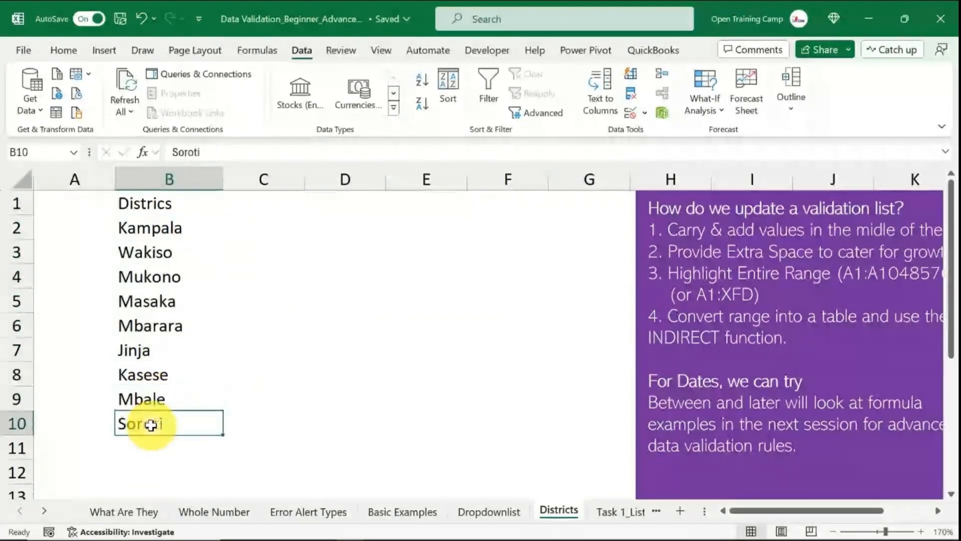
# Step: Insert a row above Masaka on the Districts sheet and move Kasese into cell B5
pyautogui.rightClick(16, 301)
pyautogui.click(68, 369)
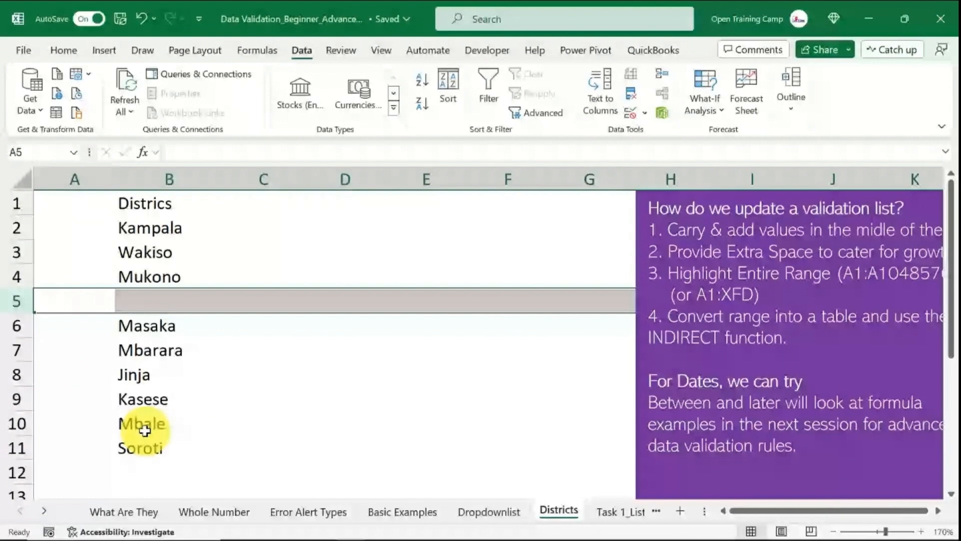
pyautogui.click(158, 399)
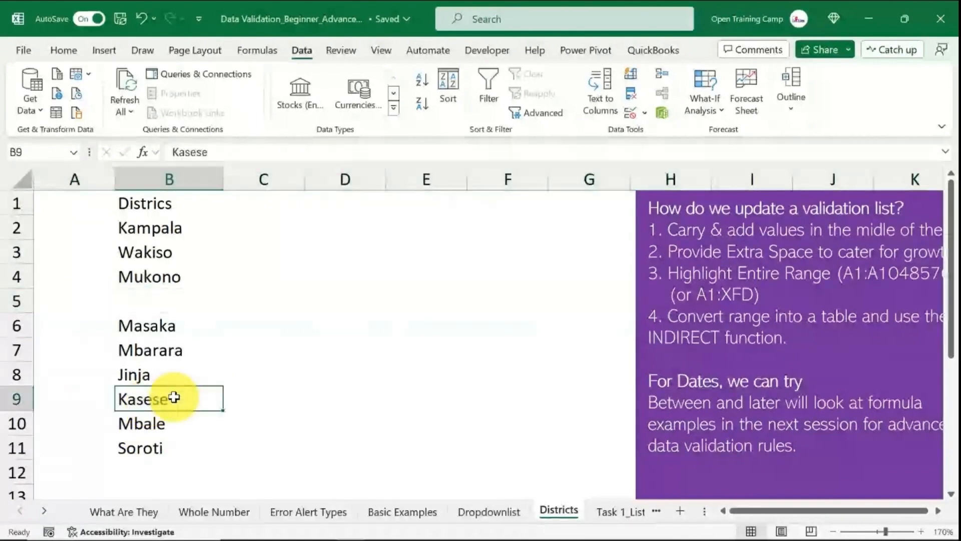
pyautogui.moveTo(178, 386); pyautogui.dragTo(172, 312)
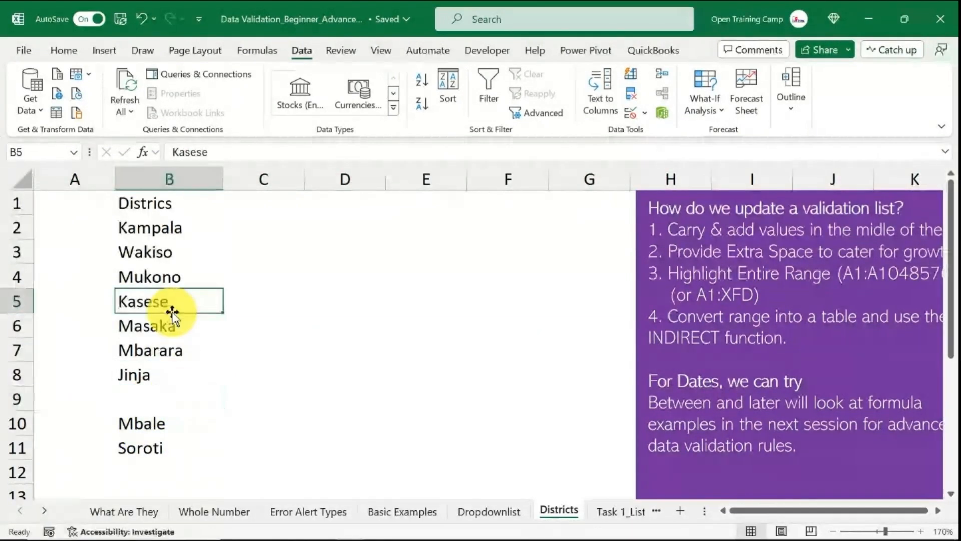
# Step: Insert rows above Kasese and Mukono, moving Mbale and Soroti into the respective blank cells of the districts list
pyautogui.click(14, 301)
pyautogui.rightClick(14, 301)
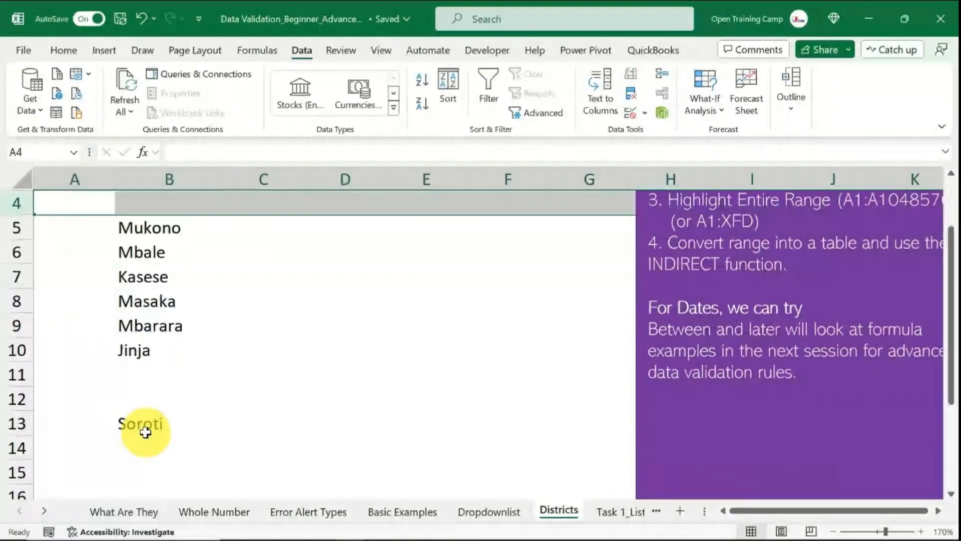
pyautogui.click(148, 422)
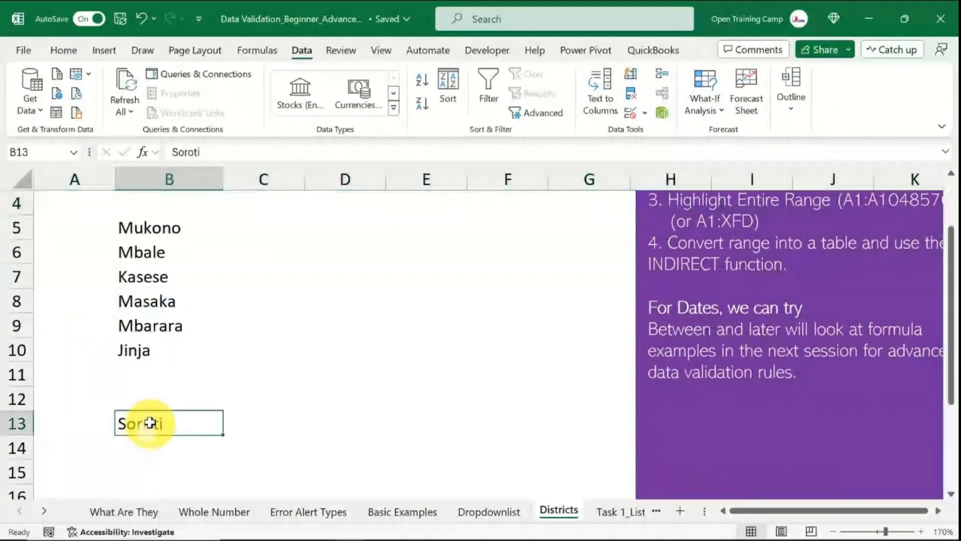
pyautogui.moveTo(154, 418); pyautogui.dragTo(166, 203)
pyautogui.click(290, 353)
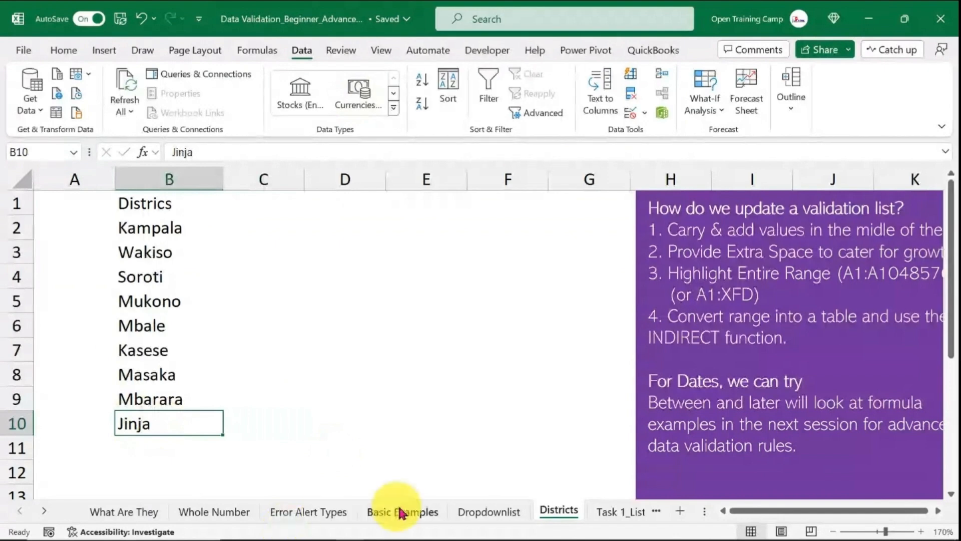
# Step: On Basic Examples, review the District dropdown choices in C5 and the notes on updating a validation list
pyautogui.click(400, 510)
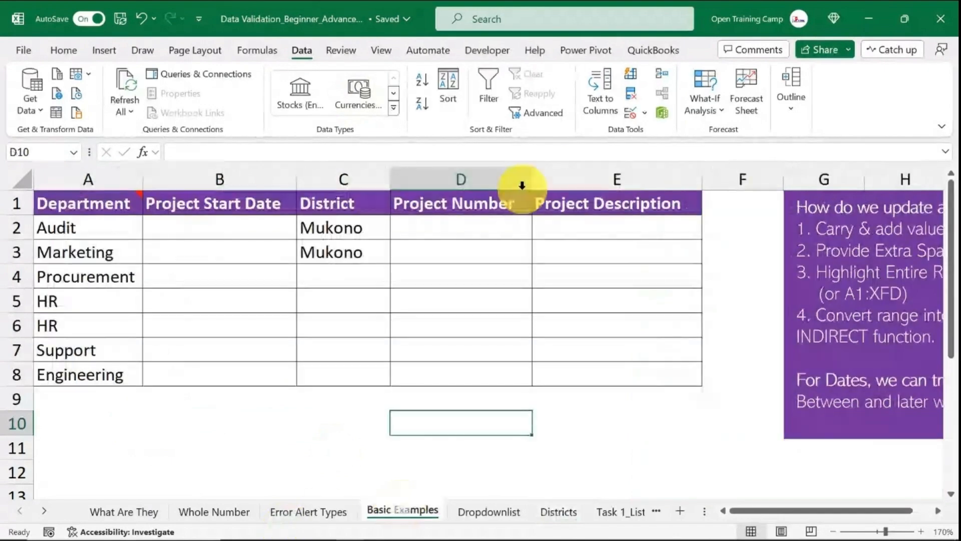
pyautogui.click(351, 294)
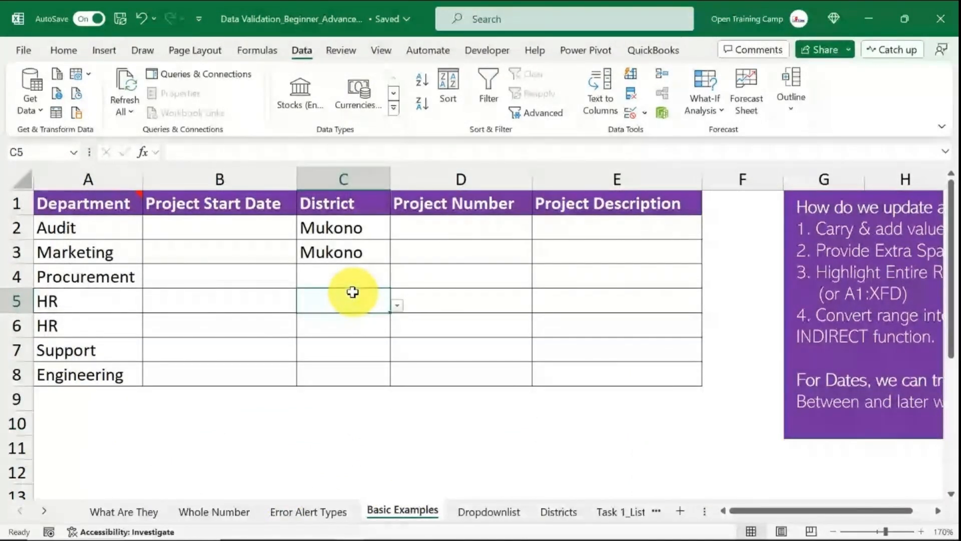
pyautogui.click(397, 306)
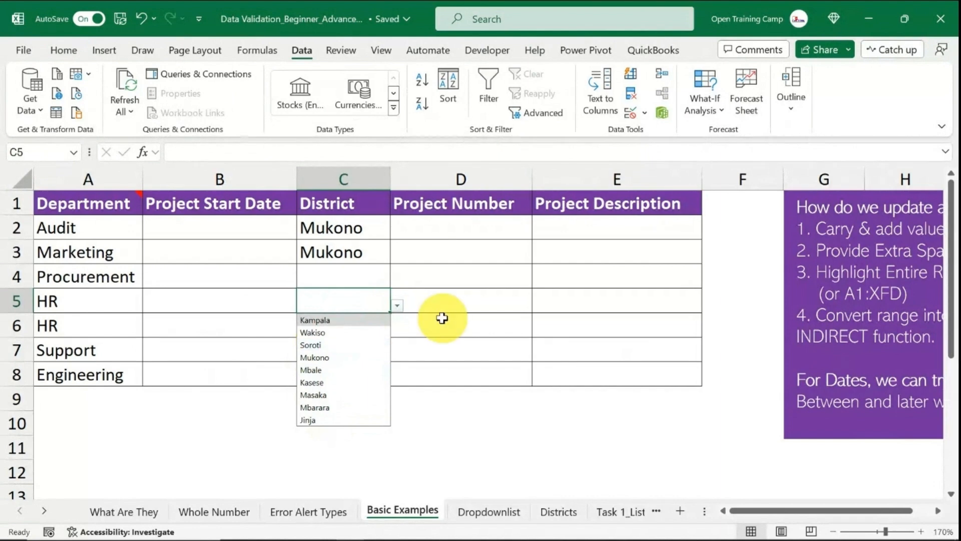
pyautogui.click(477, 300)
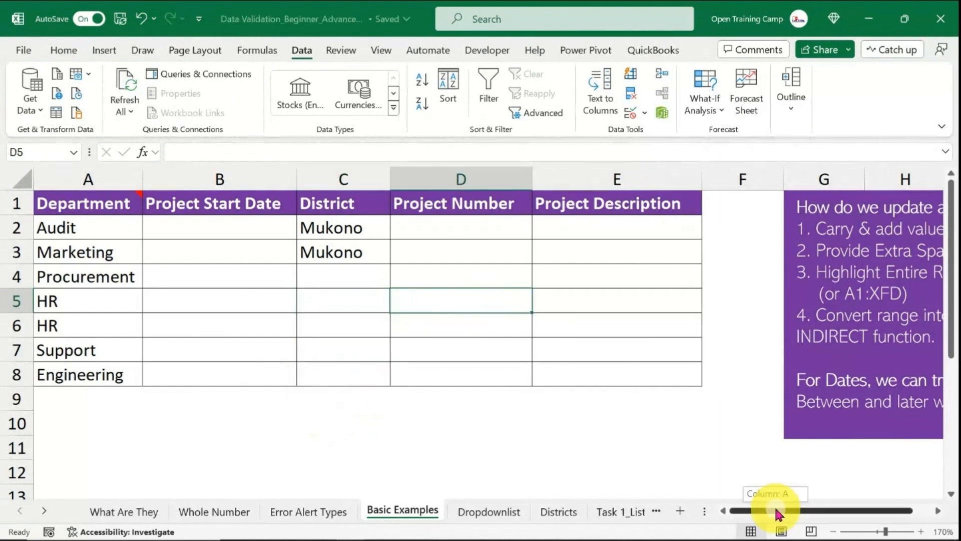
pyautogui.moveTo(774, 505); pyautogui.dragTo(903, 515)
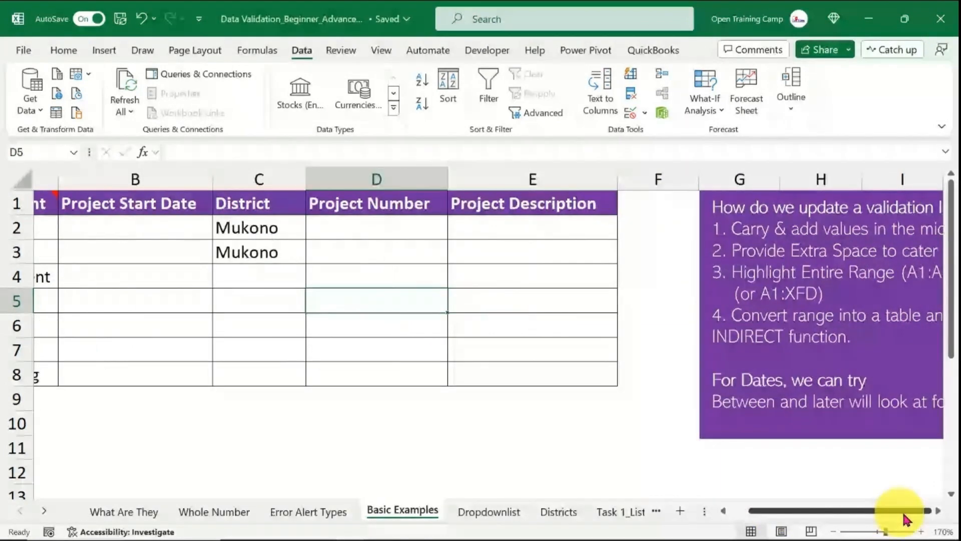
pyautogui.click(946, 512)
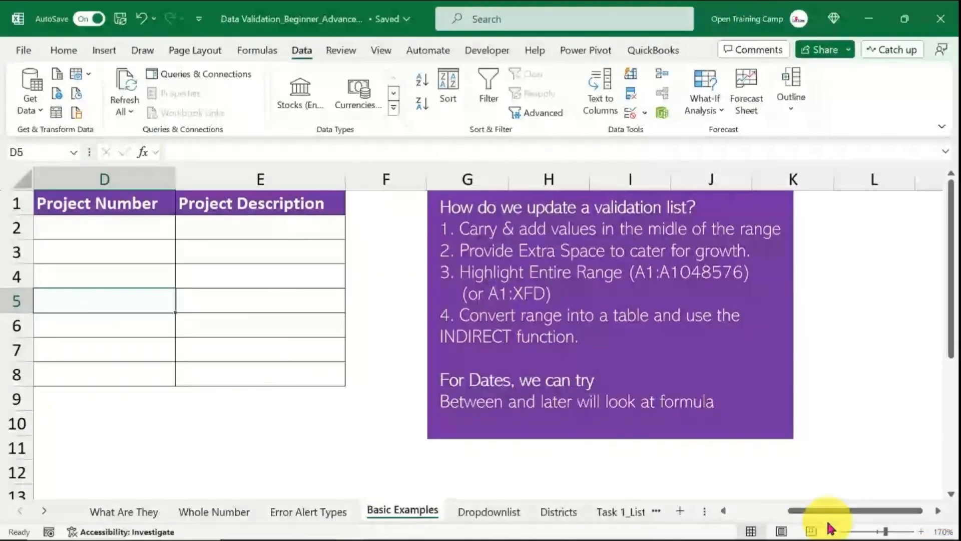
pyautogui.moveTo(811, 516); pyautogui.dragTo(808, 515)
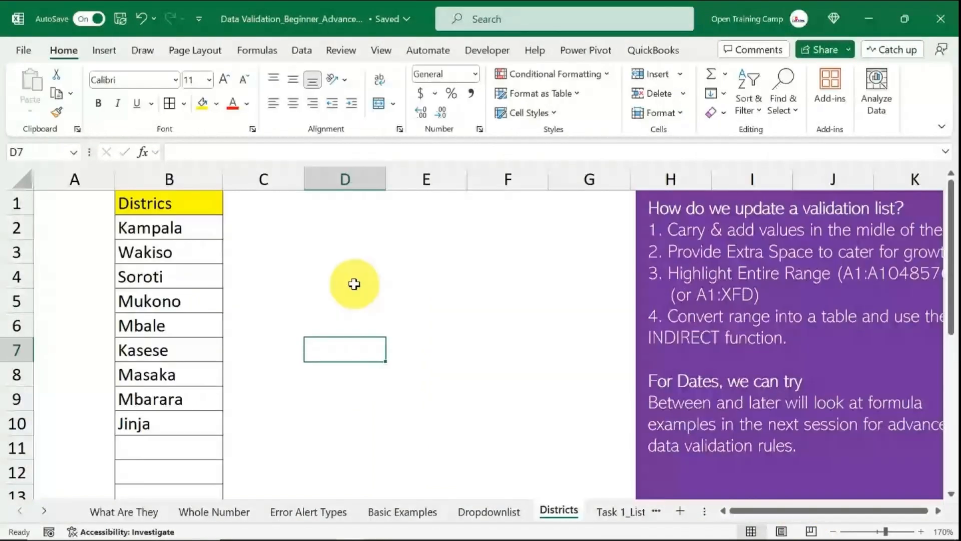
# Step: On Basic Examples, extend the list validation source for District cells C2:C8 to =Districts!$B$2:$B$23
pyautogui.click(395, 511)
pyautogui.moveTo(343, 227); pyautogui.dragTo(348, 370)
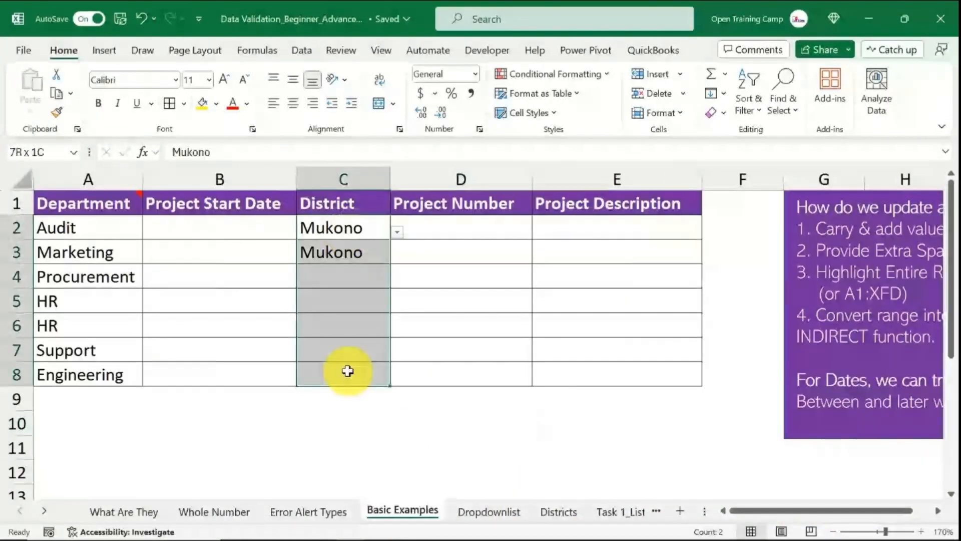
pyautogui.hotkey('alt', 'a')
pyautogui.press('v')
pyautogui.press('v')
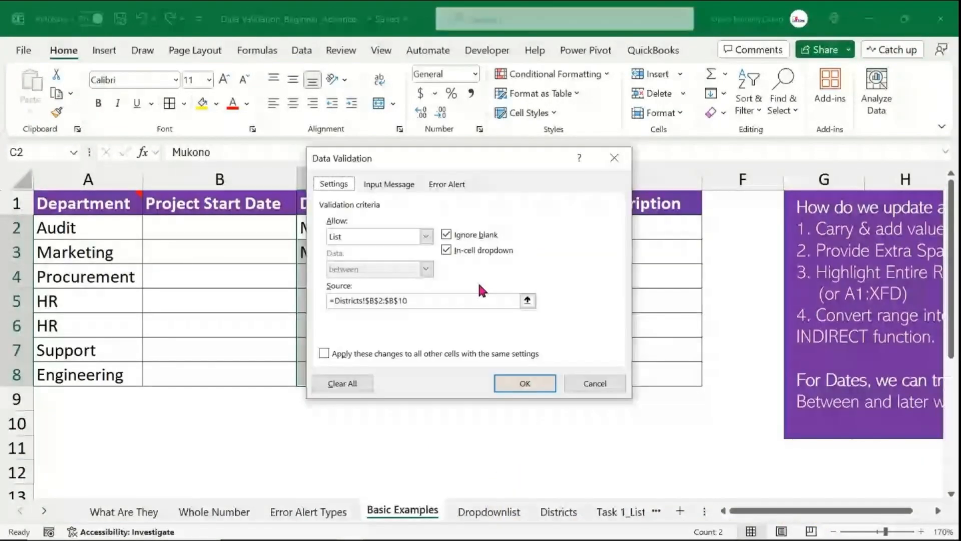
pyautogui.click(434, 298)
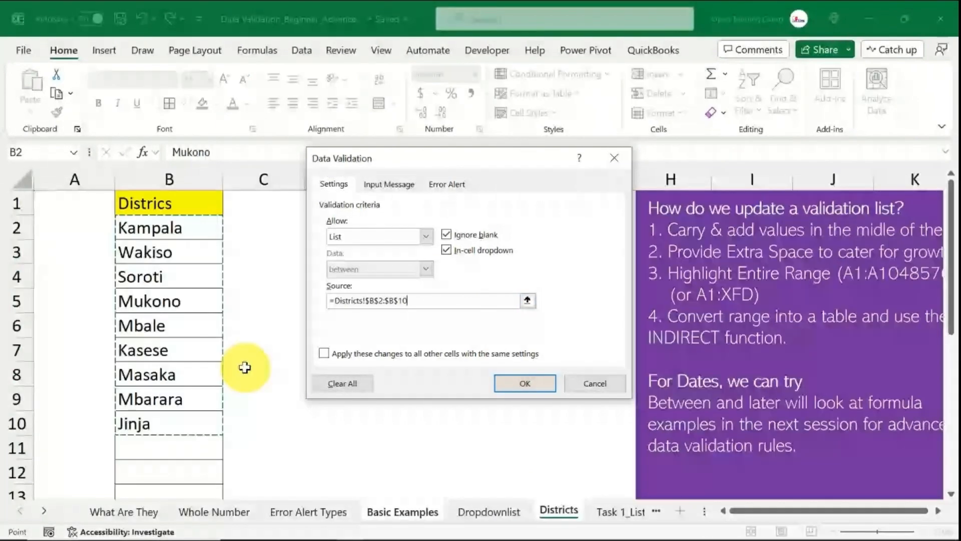
pyautogui.scroll(-2, 245, 368)
pyautogui.scroll(-2, 245, 367)
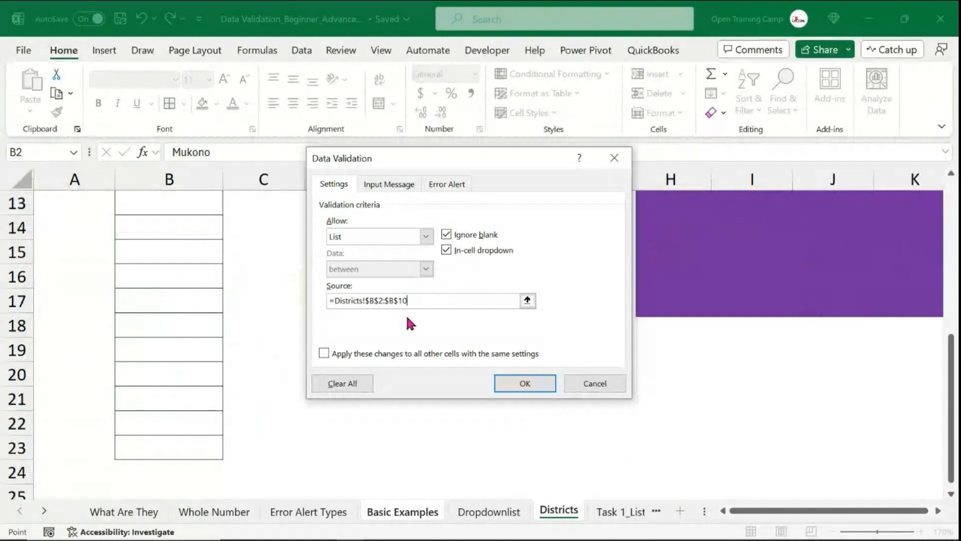
pyautogui.press('BackSpace')
pyautogui.click(450, 397)
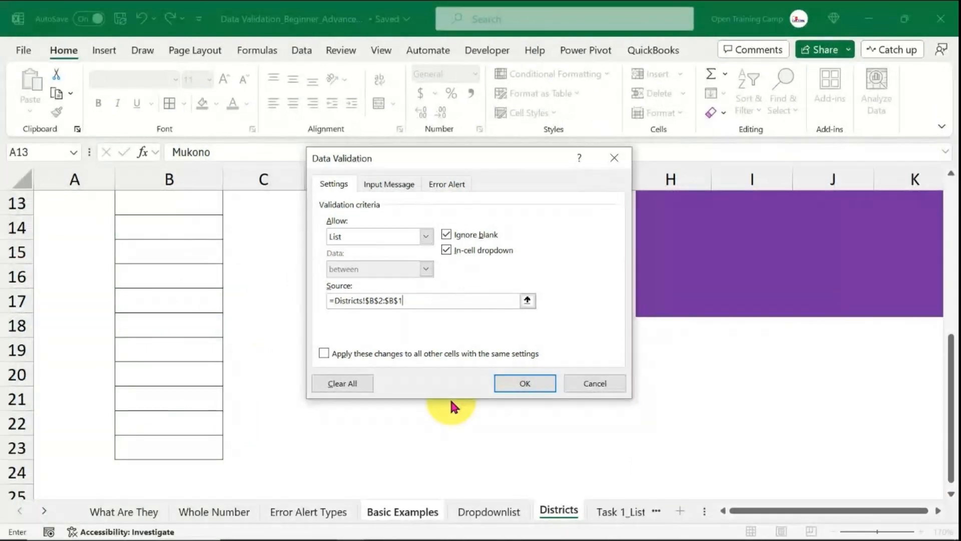
pyautogui.click(426, 236)
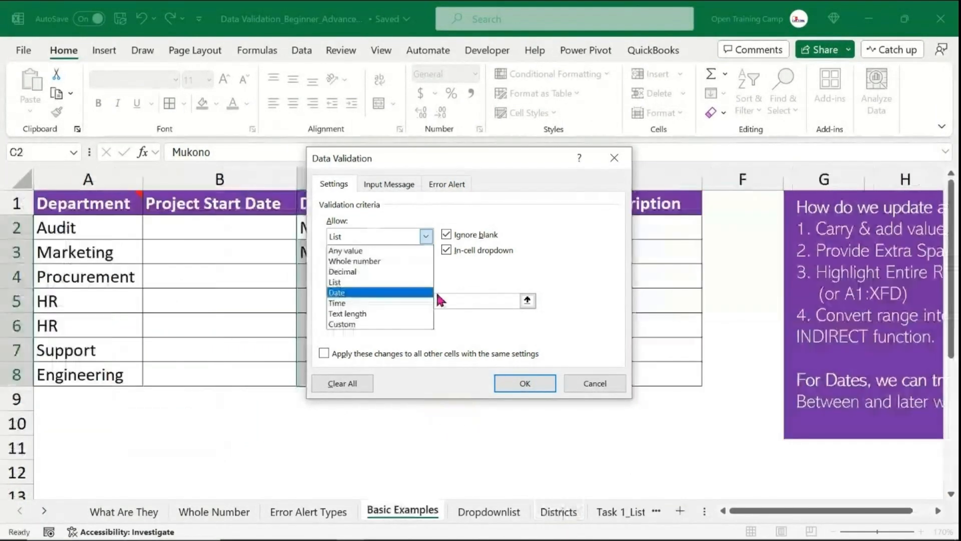
pyautogui.click(368, 283)
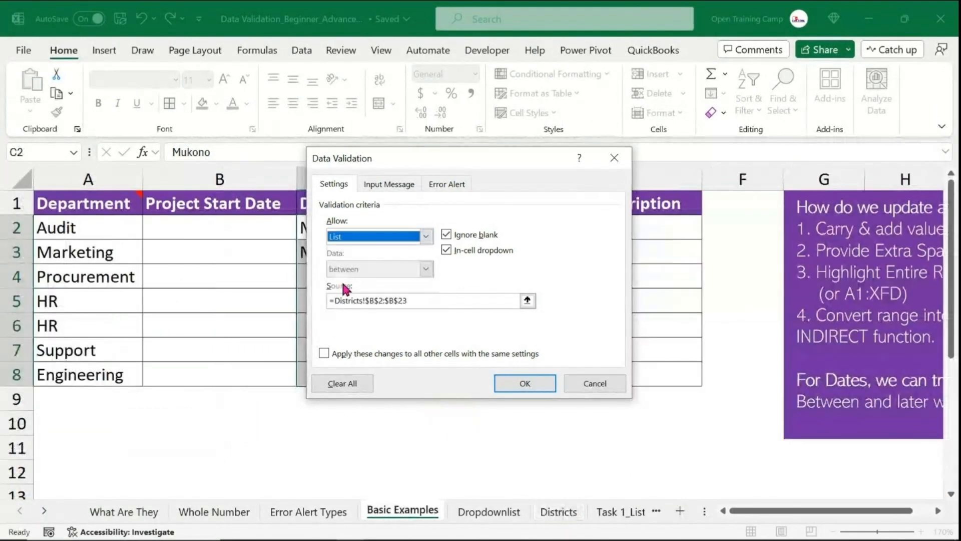
# Step: Check the extended source range on the Districts sheet and apply the District validation settings
pyautogui.click(441, 301)
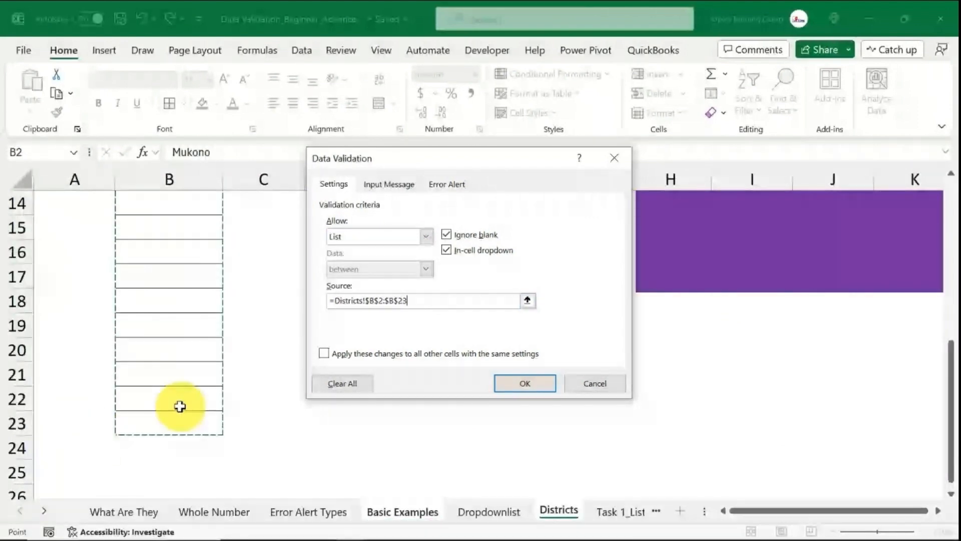
pyautogui.scroll(4, 180, 405)
pyautogui.scroll(1, 180, 402)
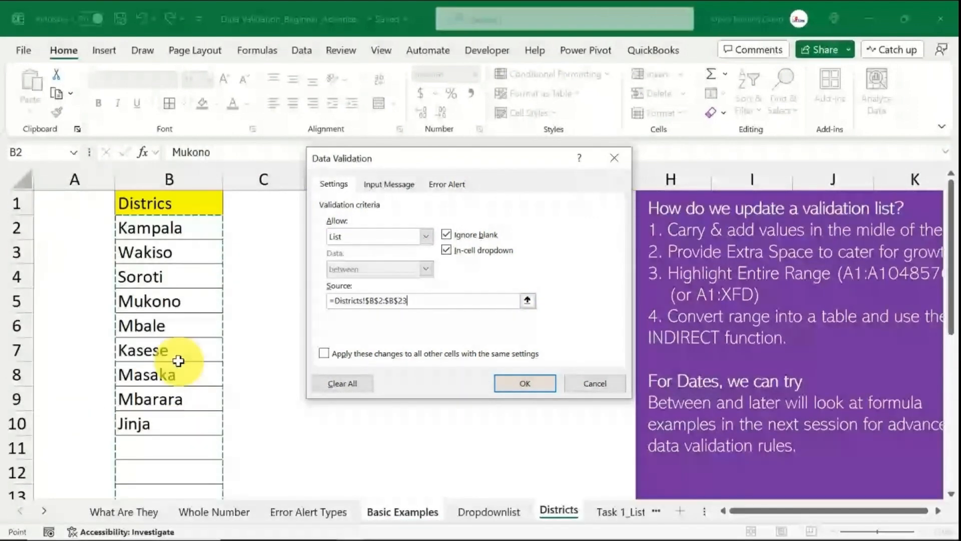
pyautogui.click(520, 385)
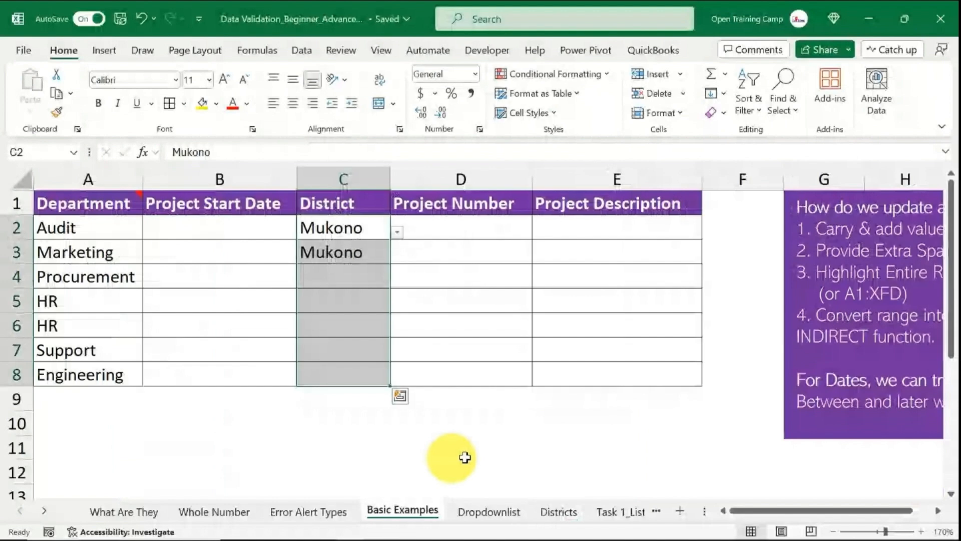
pyautogui.click(450, 448)
# Step: On the Districts sheet, add Kayunga in B11 and Mayuge in B12 below Jinja
pyautogui.click(555, 511)
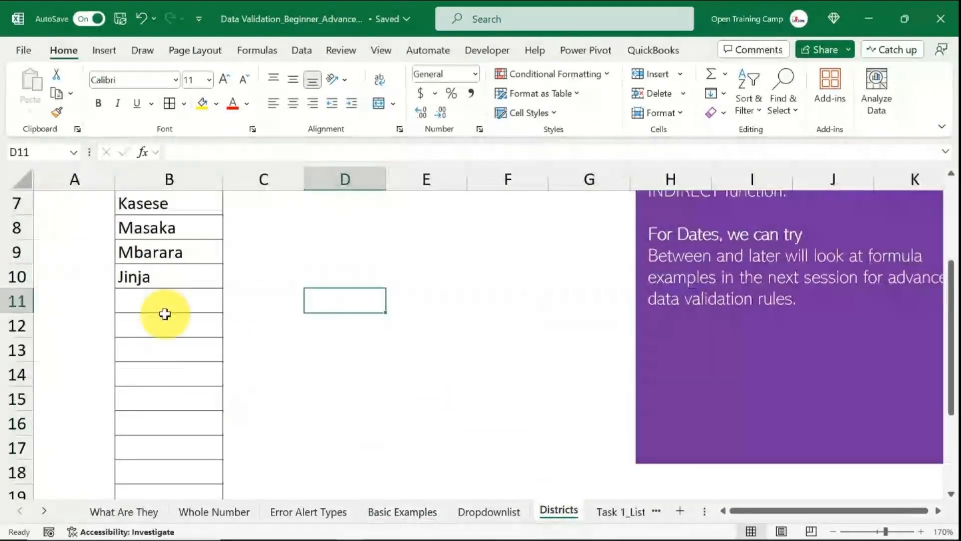
pyautogui.click(167, 308)
pyautogui.moveTo(379, 529)
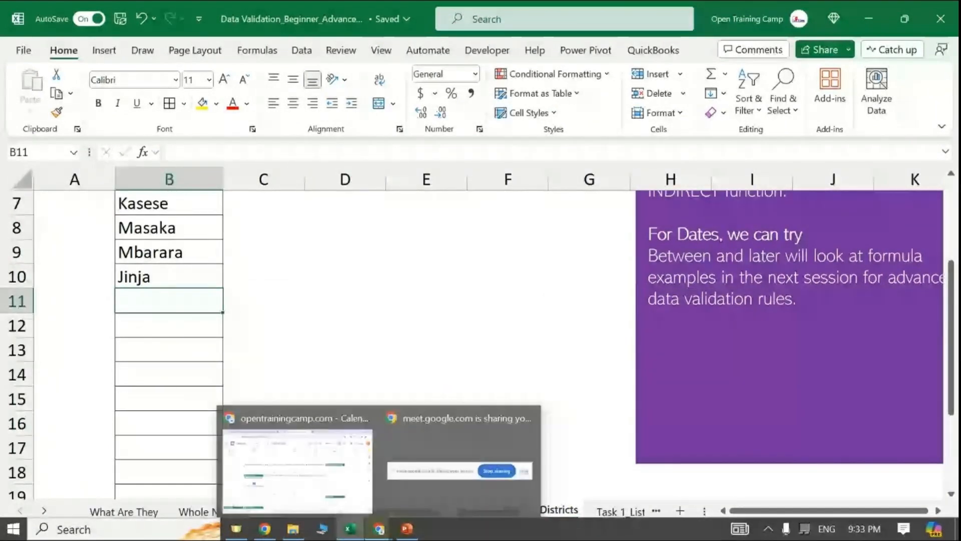
pyautogui.write('Kayu')
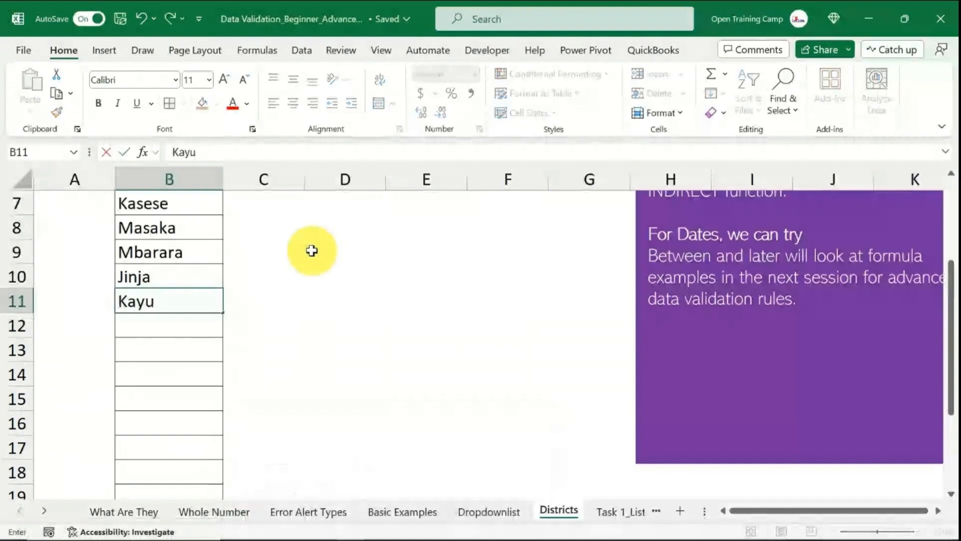
pyautogui.write('nga')
pyautogui.press('Return')
pyautogui.write('Mayug')
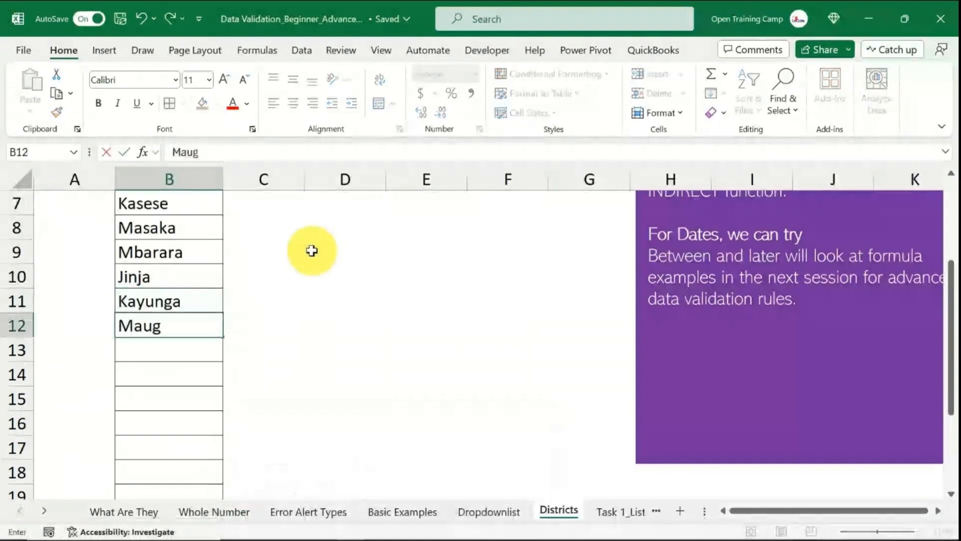
pyautogui.write('e')
pyautogui.press('Return')
# Step: Add Bushenyi, Mubende and Kisoro to the districts list in cells B13 to B15
pyautogui.write('Bushenyi')
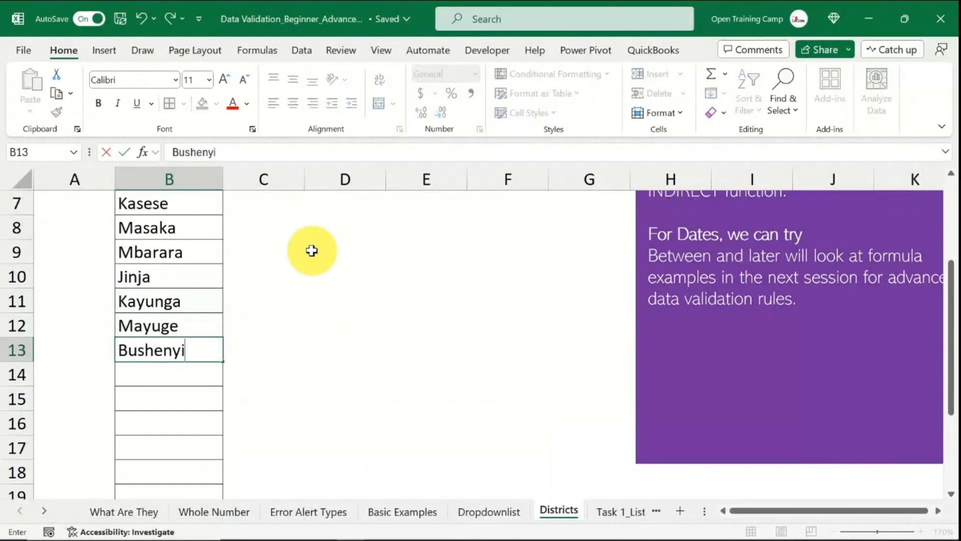
pyautogui.press('Return')
pyautogui.write('Mubende')
pyautogui.press('Return')
pyautogui.write('K')
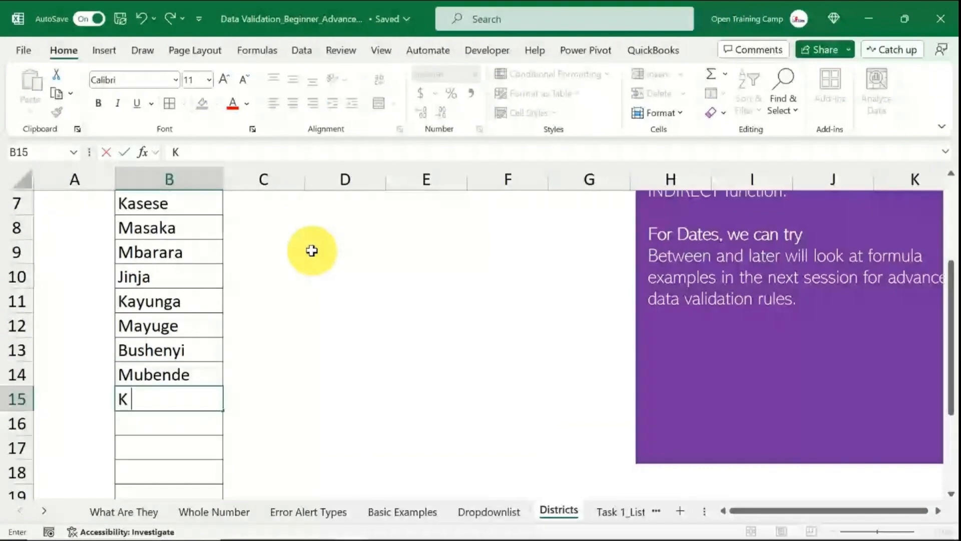
pyautogui.write('isoro')
pyautogui.click(408, 290)
# Step: Fill the newly added districts in B11:B15 with yellow
pyautogui.moveTo(161, 300); pyautogui.dragTo(154, 390)
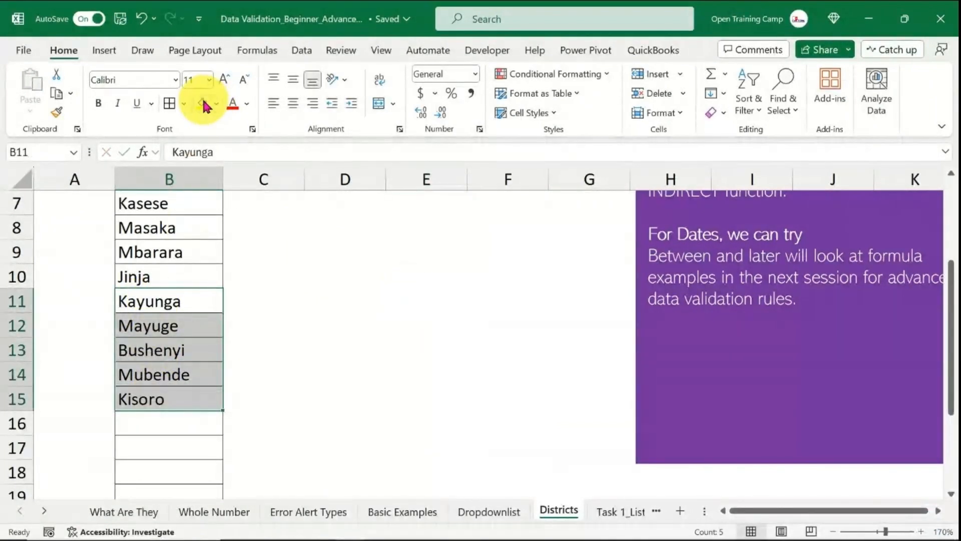
pyautogui.click(202, 103)
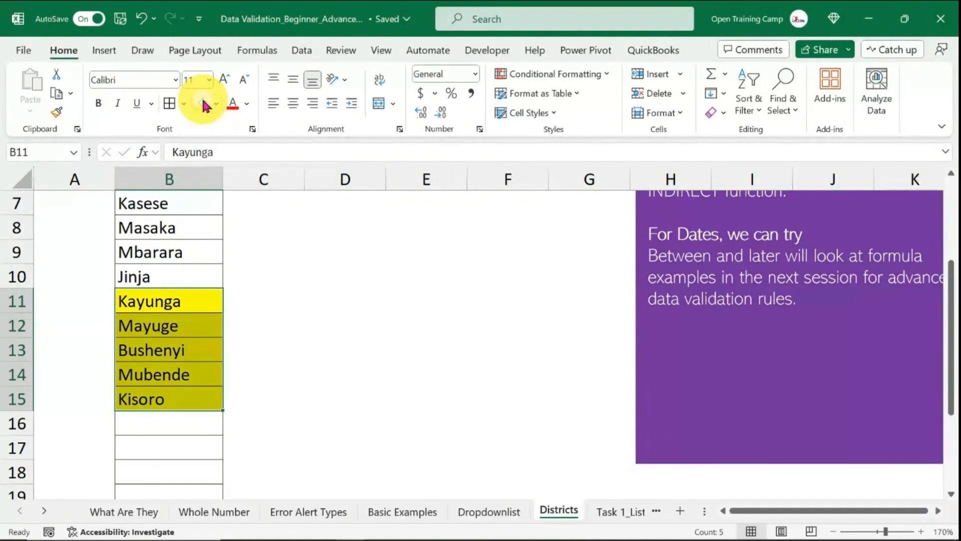
pyautogui.press('Right')
pyautogui.press('Right')
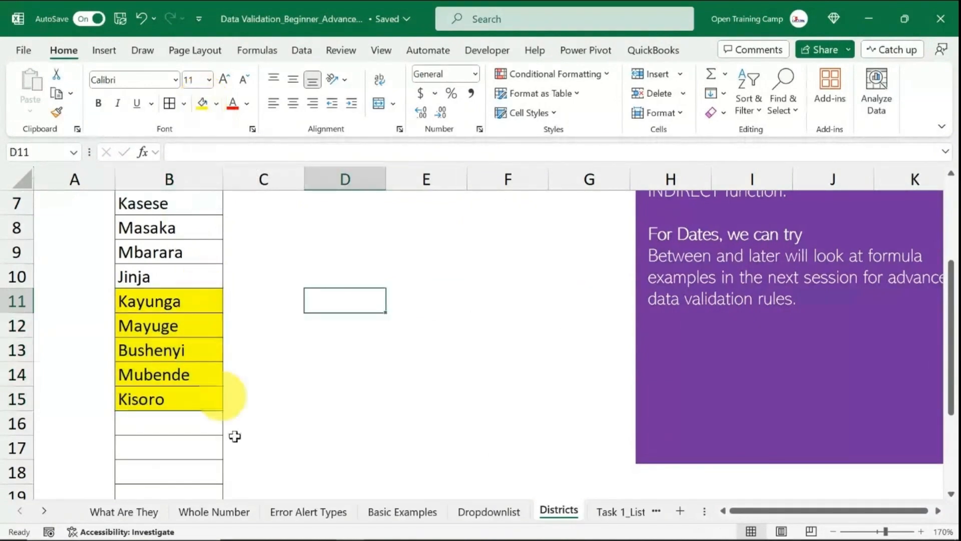
# Step: On Basic Examples, browse the District dropdown choices in C5 for the newly added districts
pyautogui.click(401, 506)
pyautogui.click(358, 302)
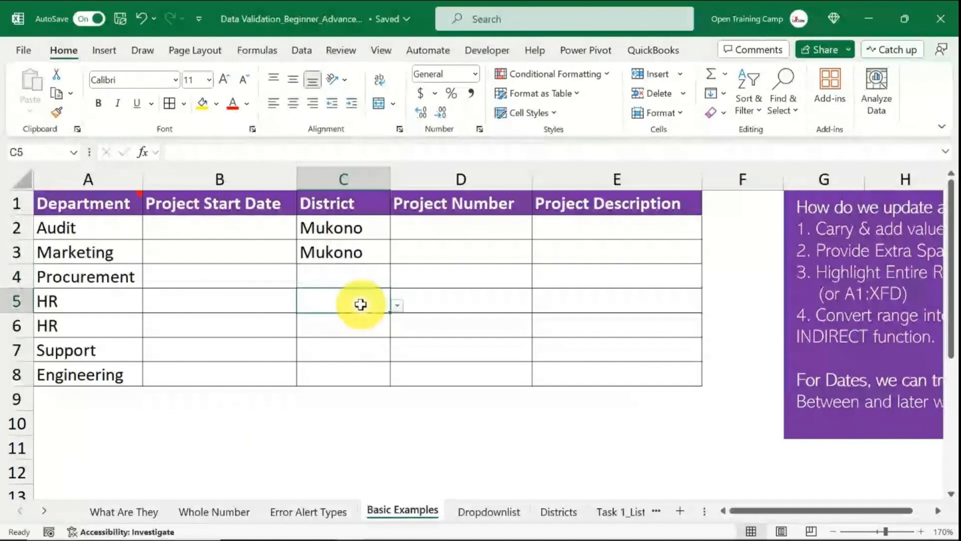
pyautogui.click(398, 305)
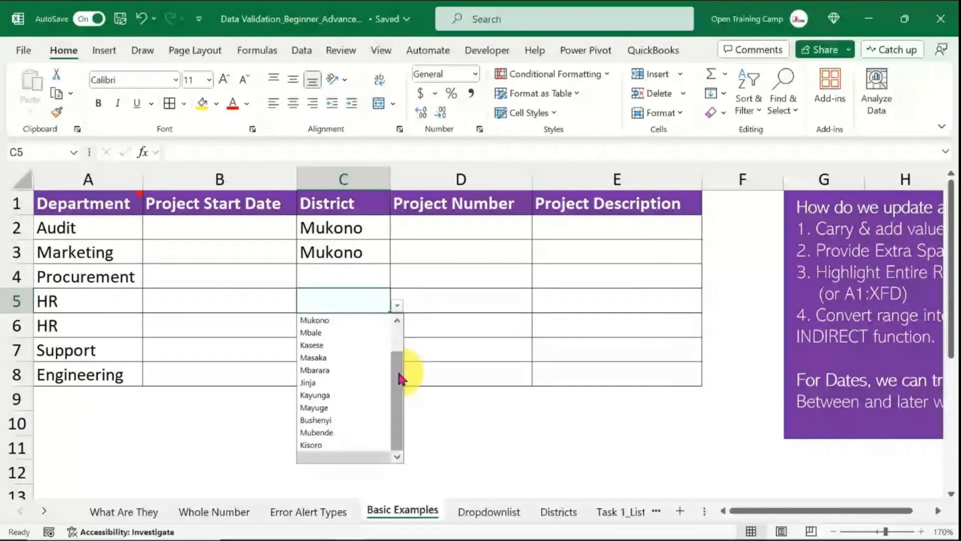
pyautogui.scroll(1, 399, 371)
pyautogui.scroll(-1, 400, 378)
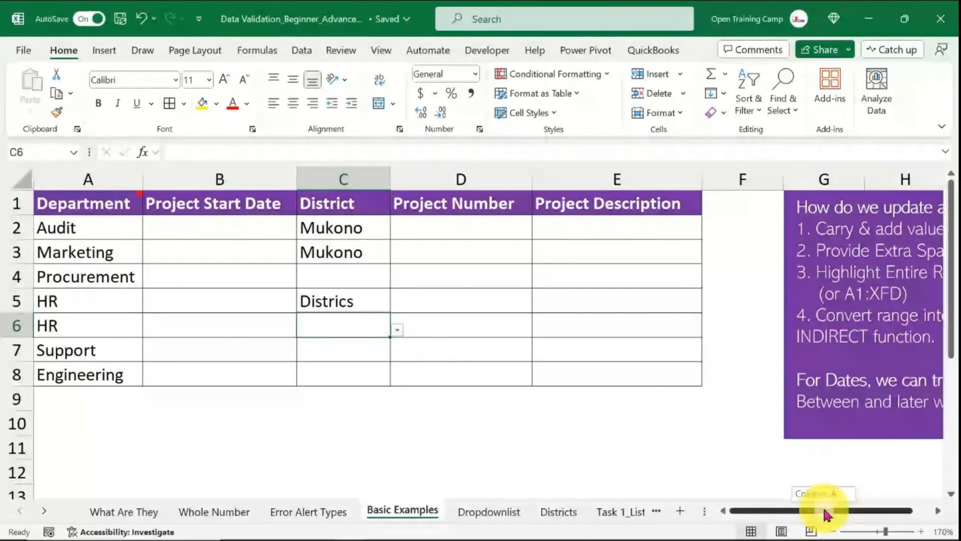
# Step: Review the notes on updating a validation list and select the whole of column B on the Districts sheet
pyautogui.moveTo(824, 510); pyautogui.dragTo(886, 511)
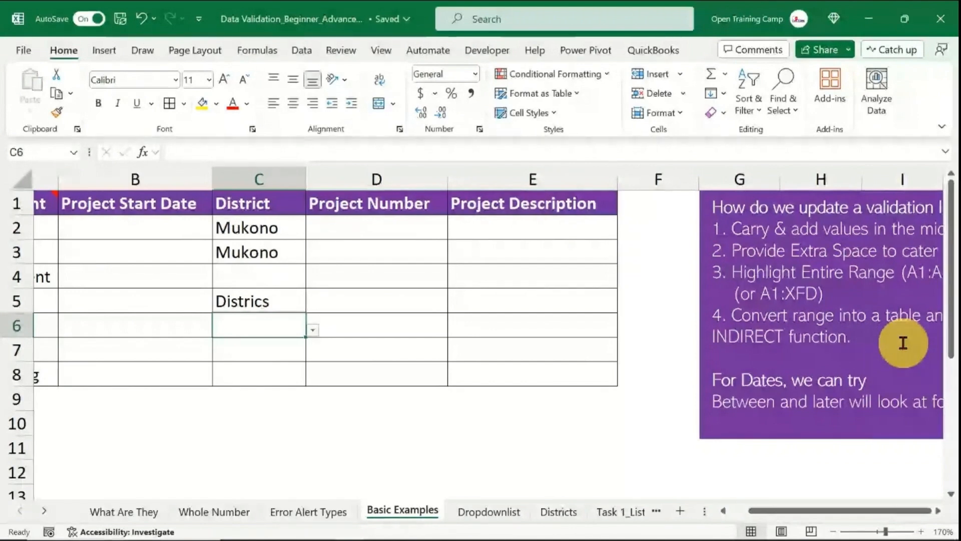
pyautogui.click(560, 511)
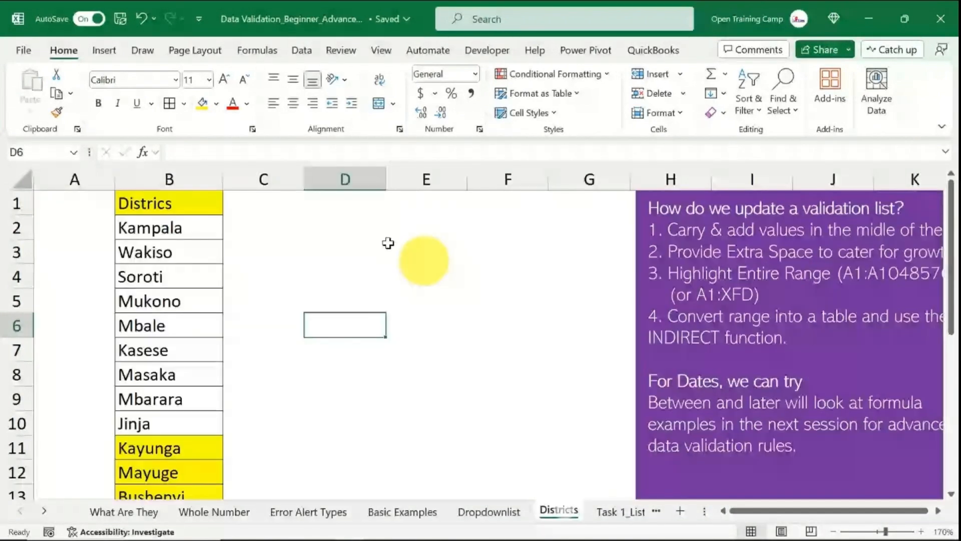
pyautogui.click(184, 177)
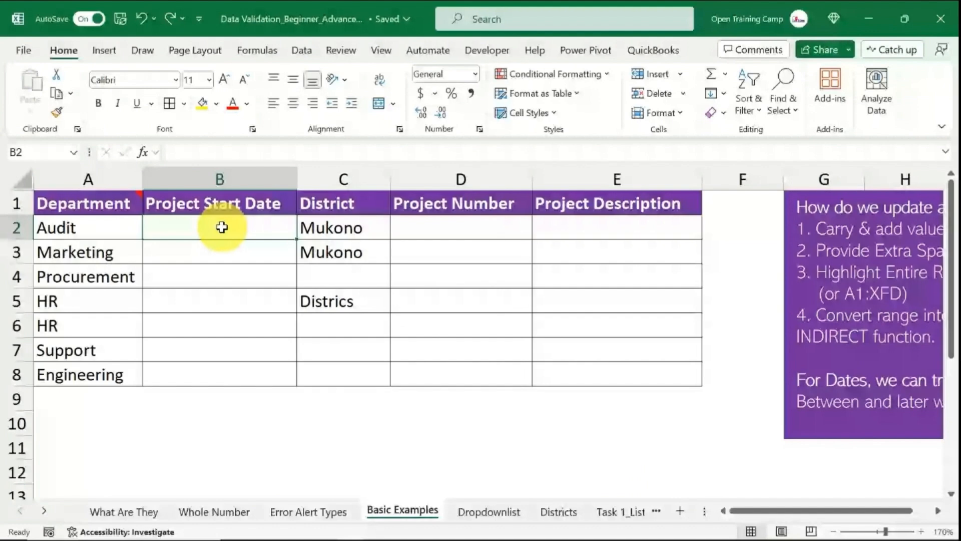
# Step: Open data validation for the Project Start Date cells B2:B8 and allow only Date values
pyautogui.moveTo(222, 227); pyautogui.dragTo(251, 374)
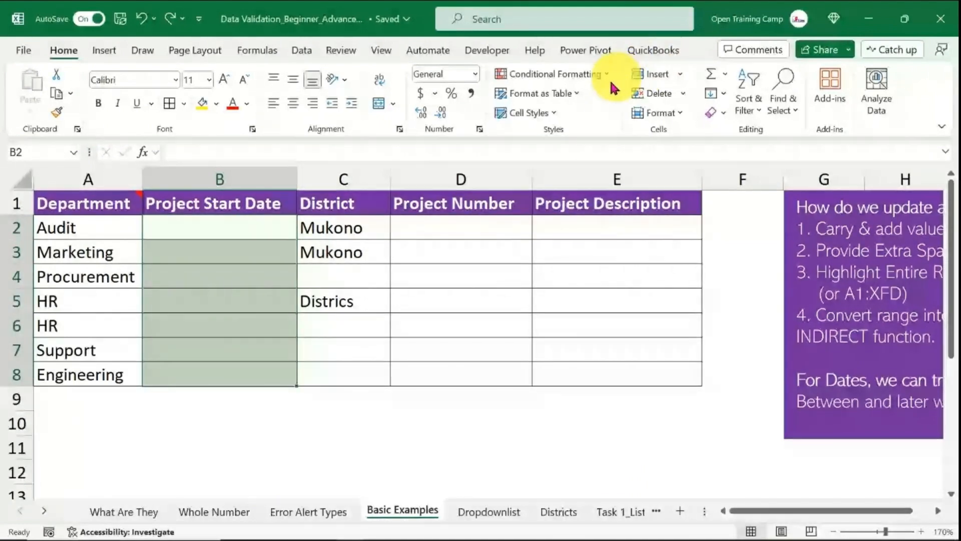
pyautogui.click(302, 51)
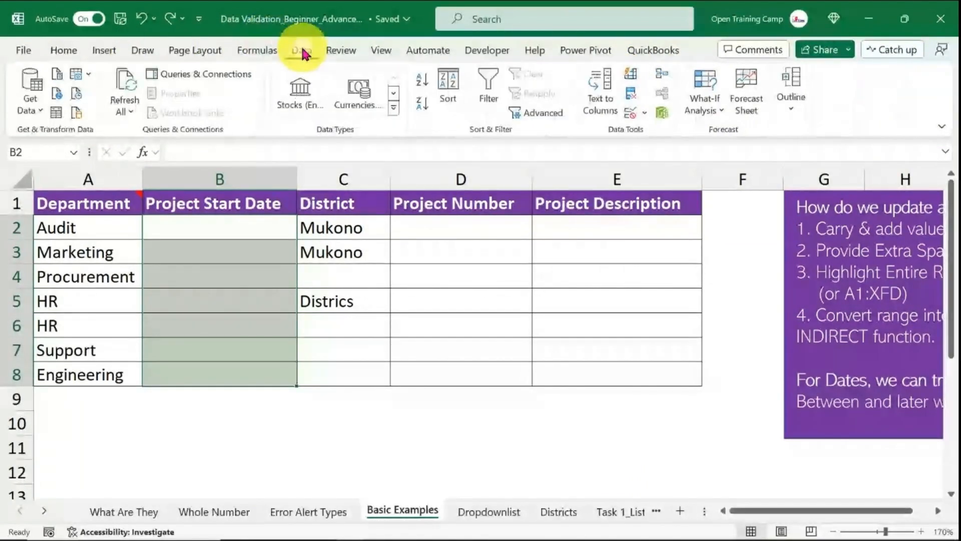
pyautogui.click(631, 111)
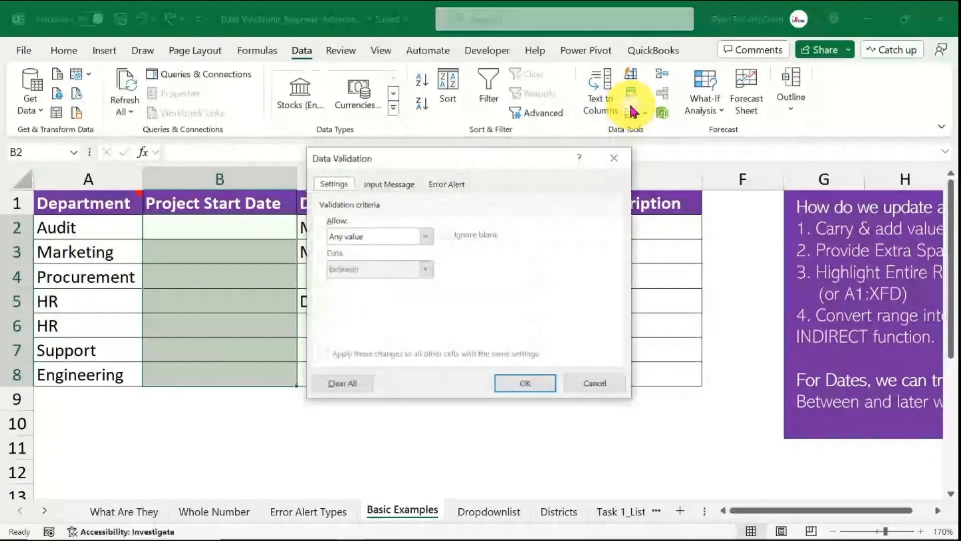
pyautogui.click(426, 237)
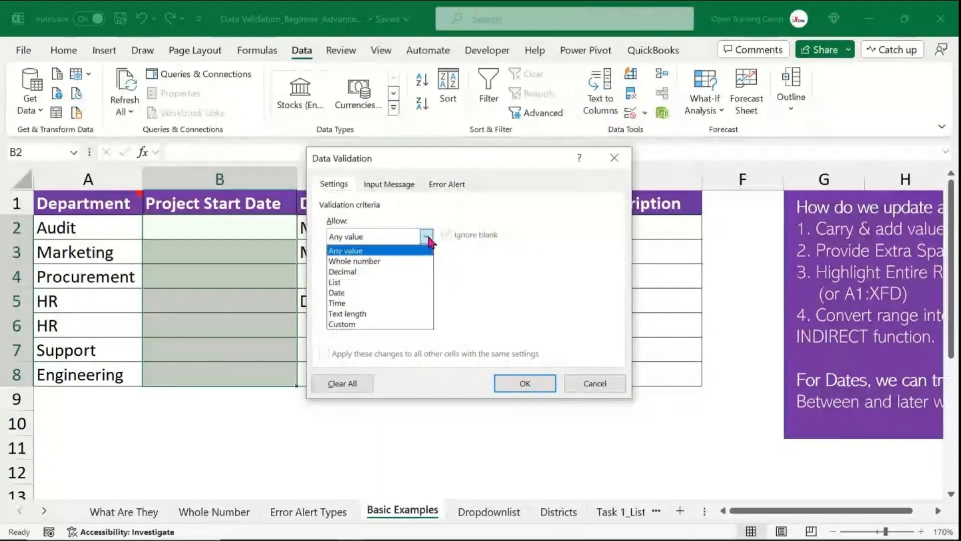
pyautogui.click(340, 293)
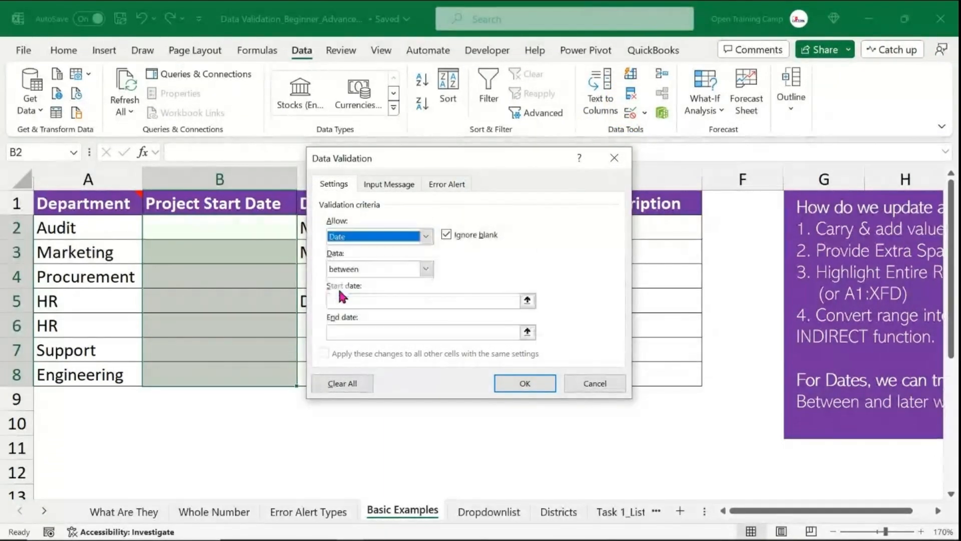
# Step: Set the date rule's start date to 1/1/2024 and its end date to 1/8/2024
pyautogui.click(378, 302)
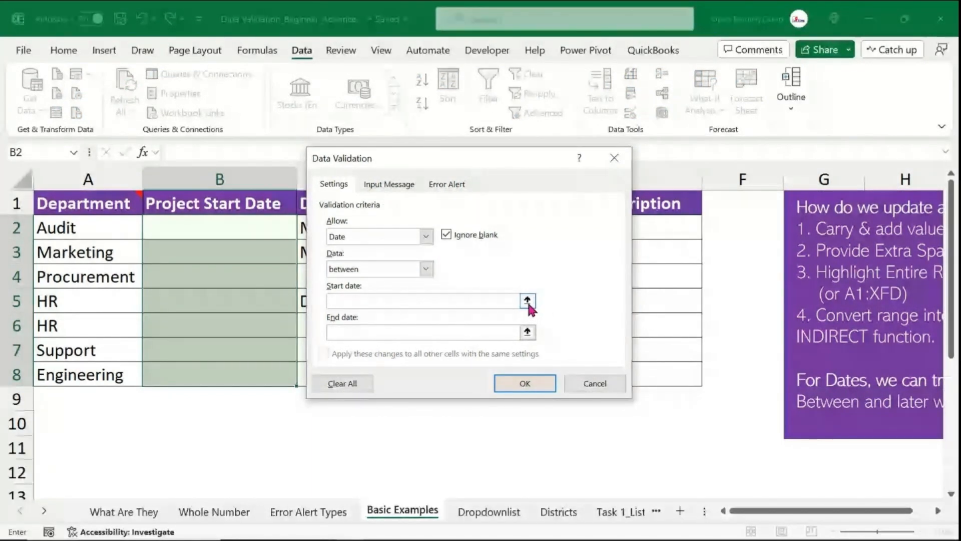
pyautogui.click(391, 333)
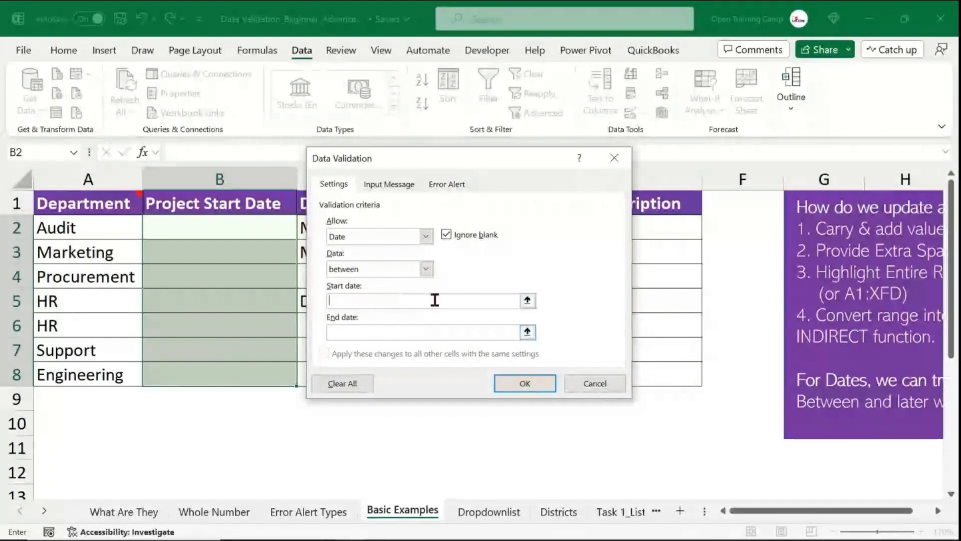
pyautogui.write('1')
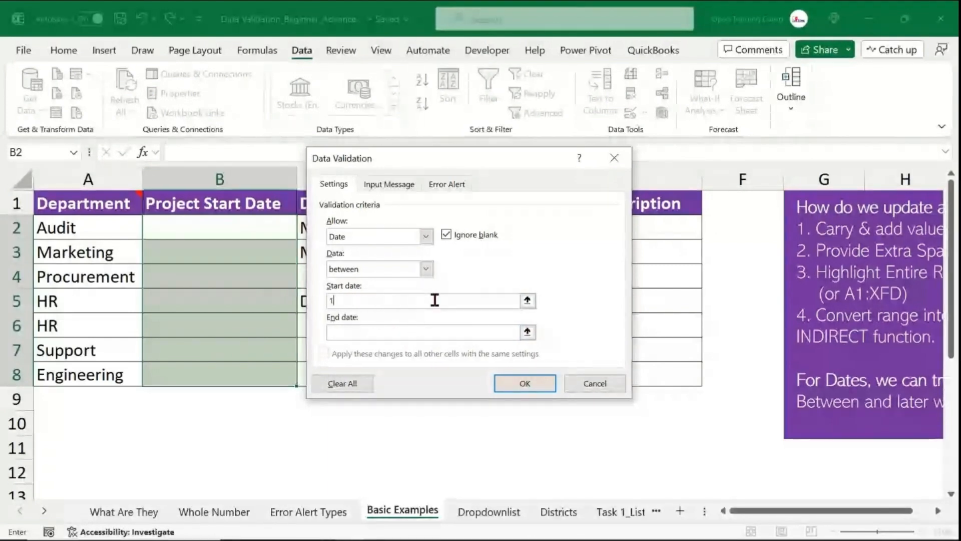
pyautogui.write('/1/2024')
pyautogui.click(357, 329)
pyautogui.write('1/')
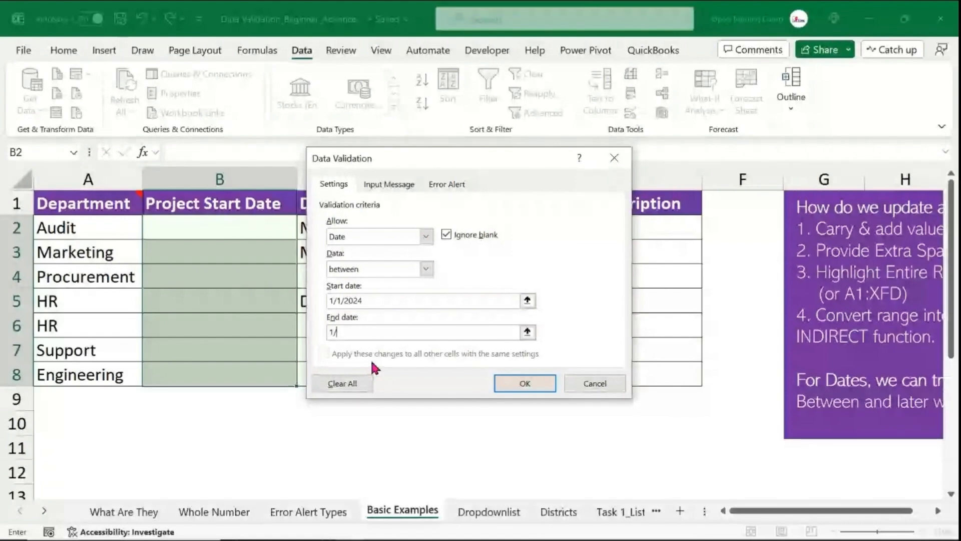
pyautogui.write('8/2024')
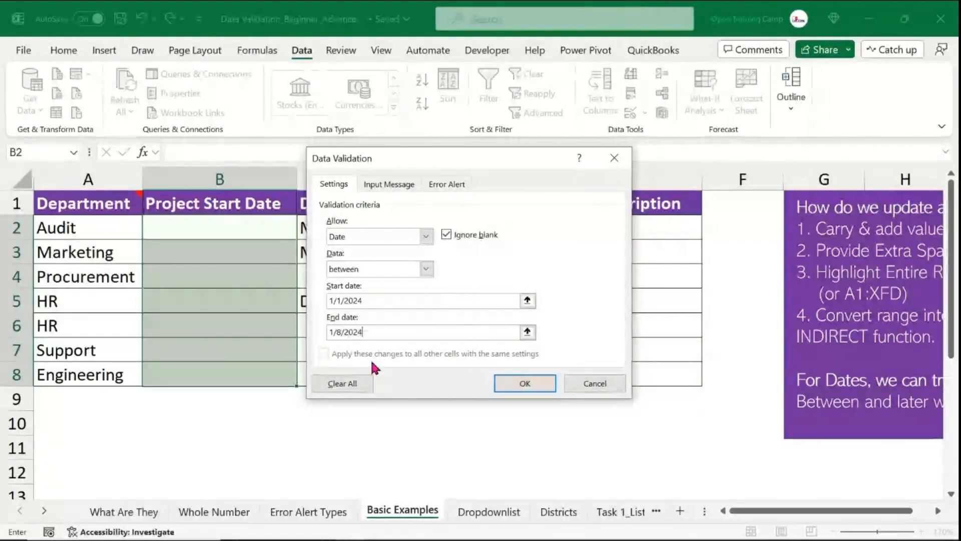
# Step: Apply the date rule, and enter 1/1/2024 in B2 and 2/5/2024 in B3 under Project Start Date
pyautogui.click(524, 383)
pyautogui.click(194, 231)
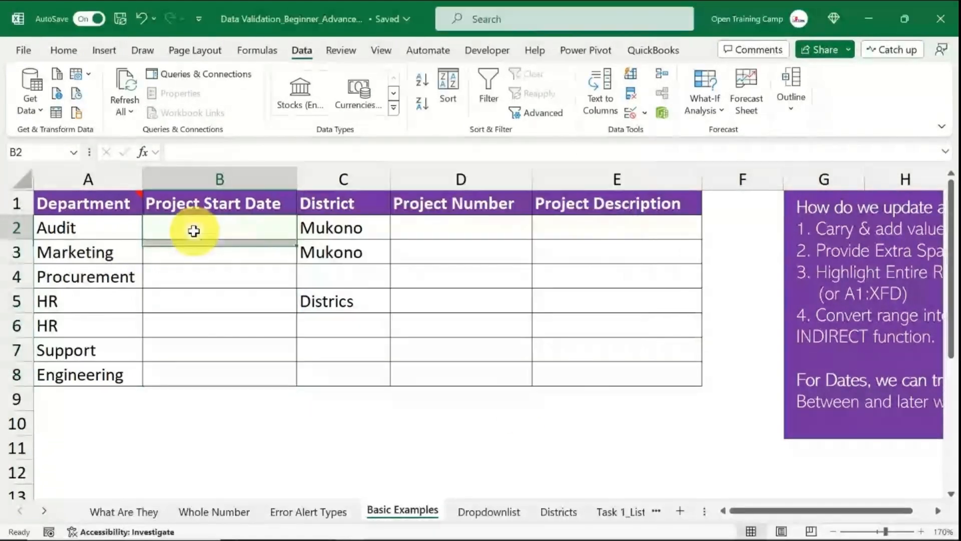
pyautogui.write('1/1')
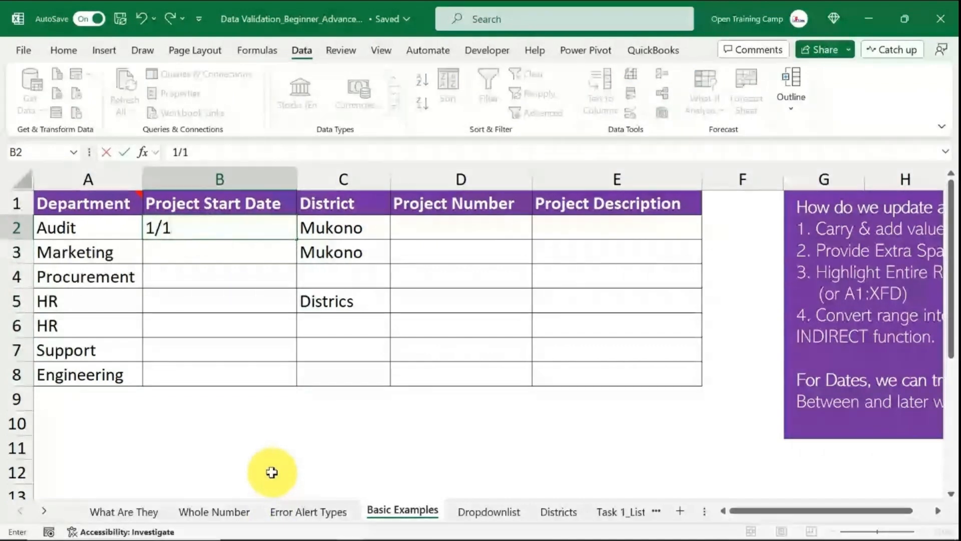
pyautogui.write('/2024')
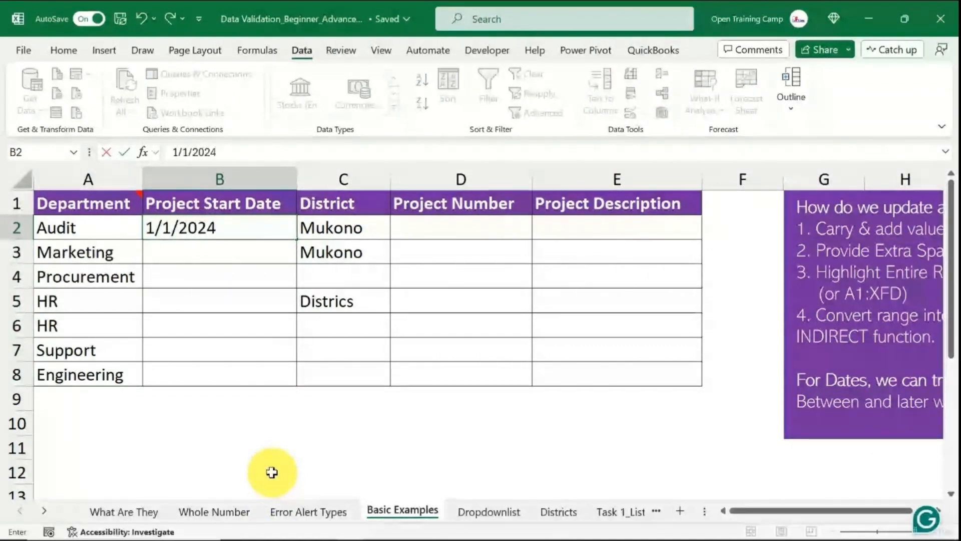
pyautogui.press('Return')
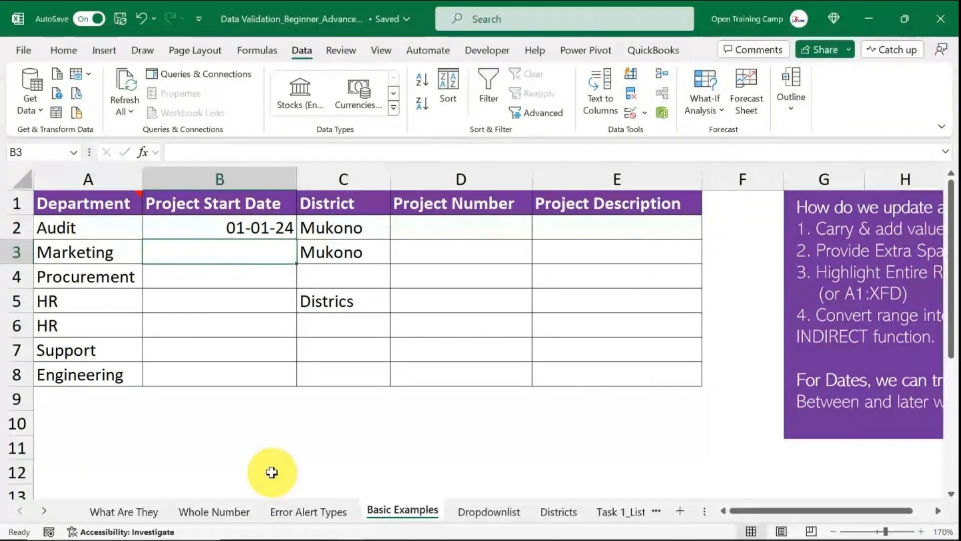
pyautogui.write('2/')
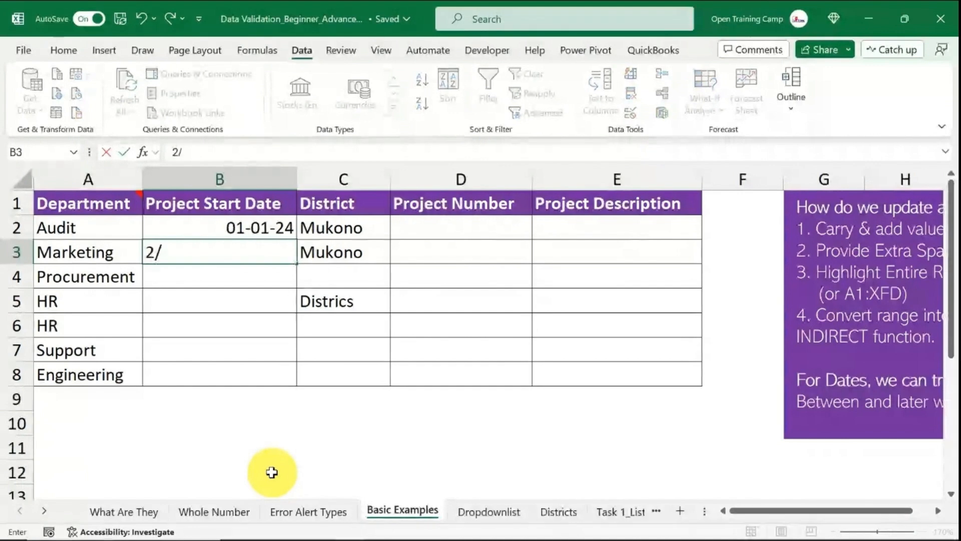
pyautogui.write('5/202')
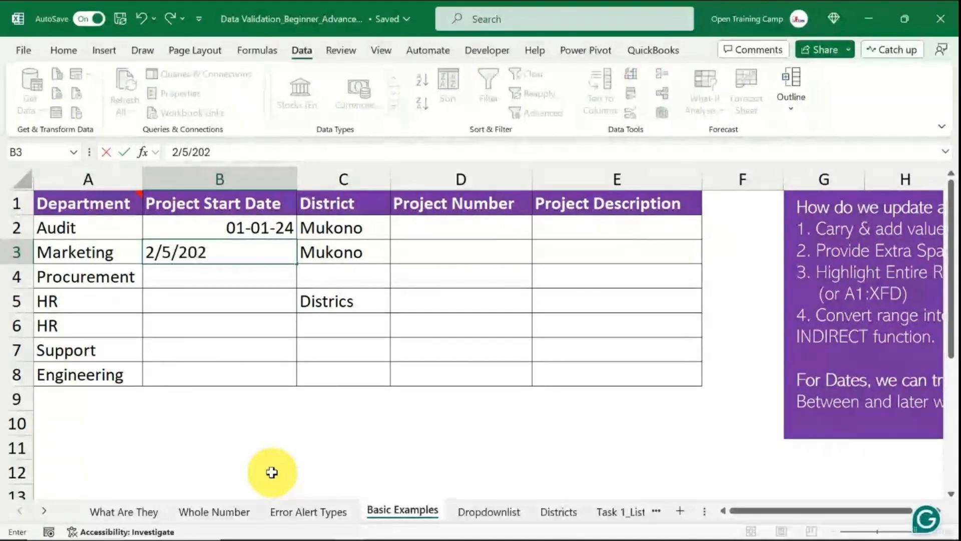
pyautogui.write('4')
pyautogui.press('Return')
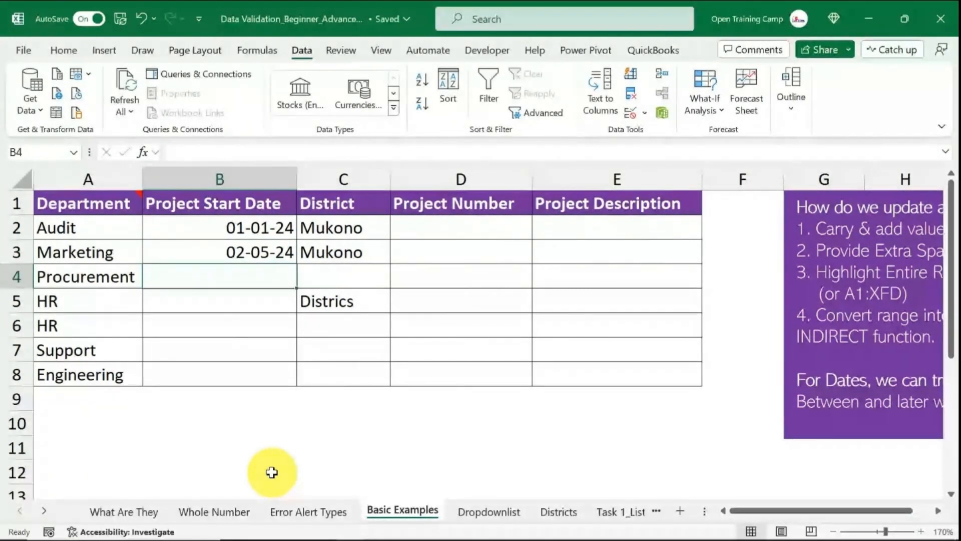
# Step: Try to enter the out-of-range date 1/9/2024 in B4, and discard the entry
pyautogui.write('1/')
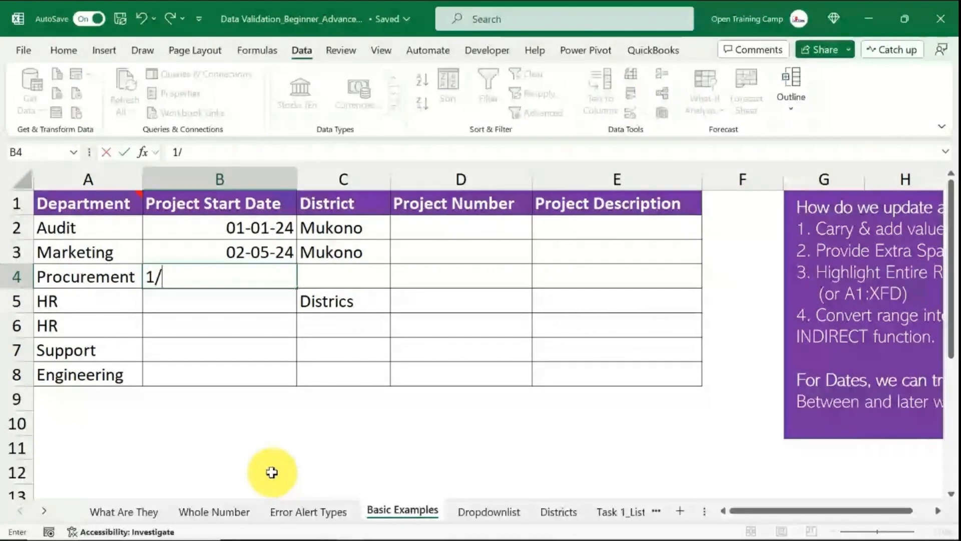
pyautogui.write('9/2024')
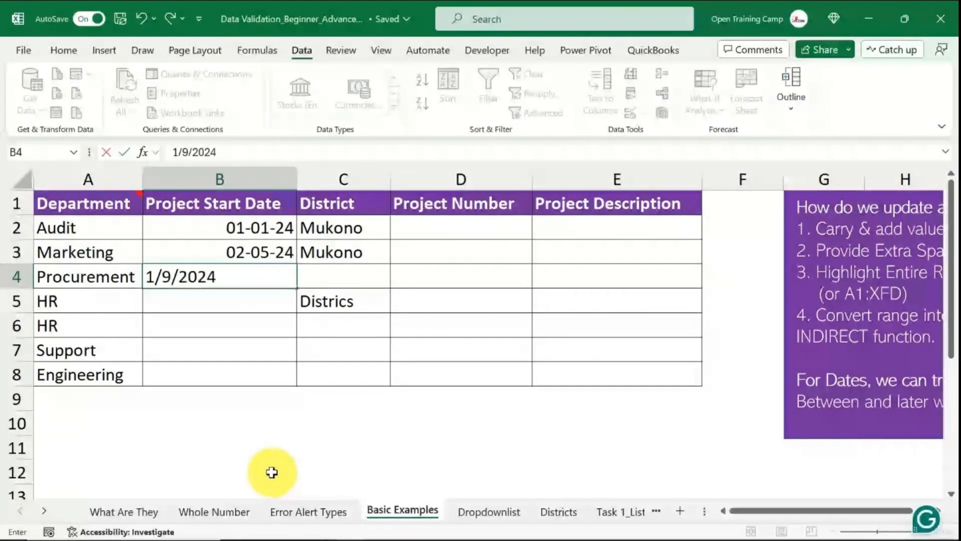
pyautogui.press('Return')
pyautogui.press('Escape')
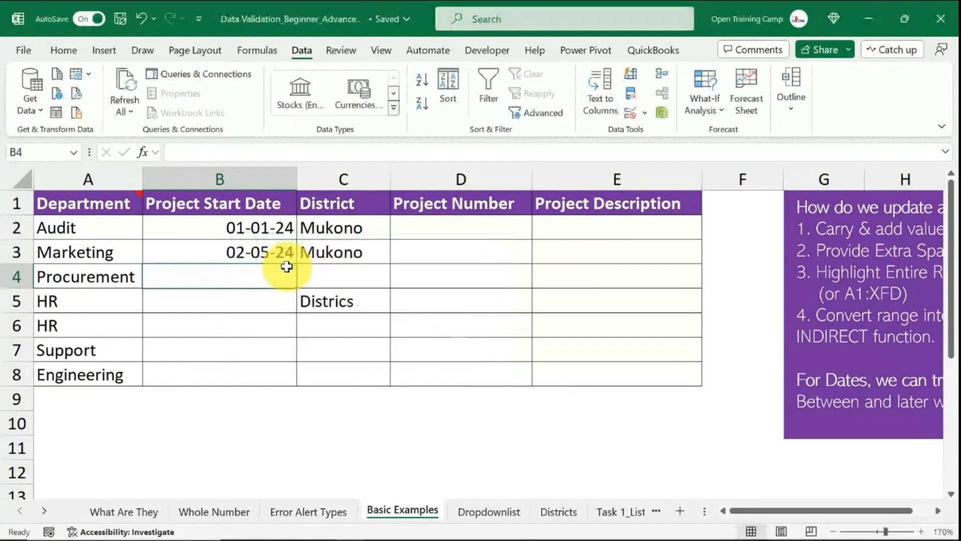
# Step: Clear all validation settings from the Project Start Date cells B2:B8 and delete the dates entered there
pyautogui.moveTo(258, 227); pyautogui.dragTo(258, 375)
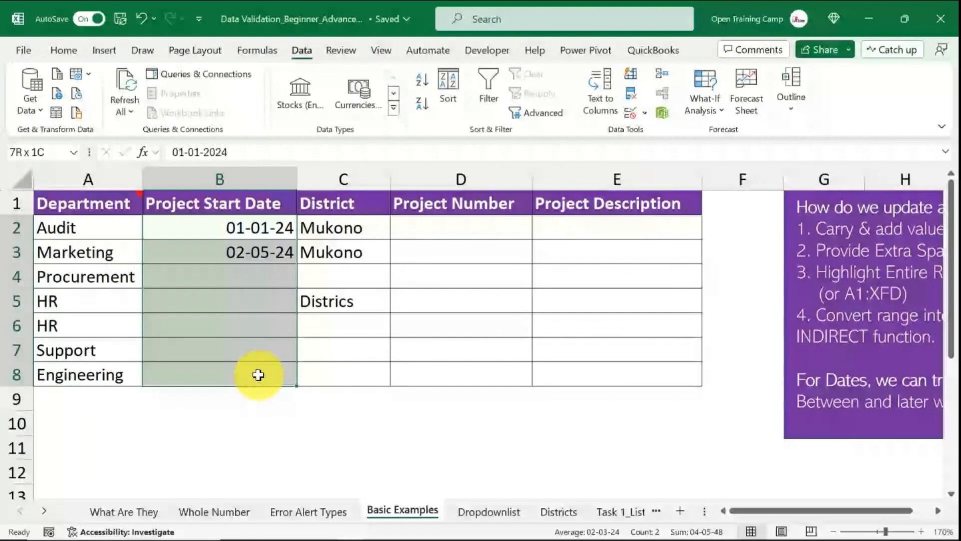
pyautogui.click(631, 115)
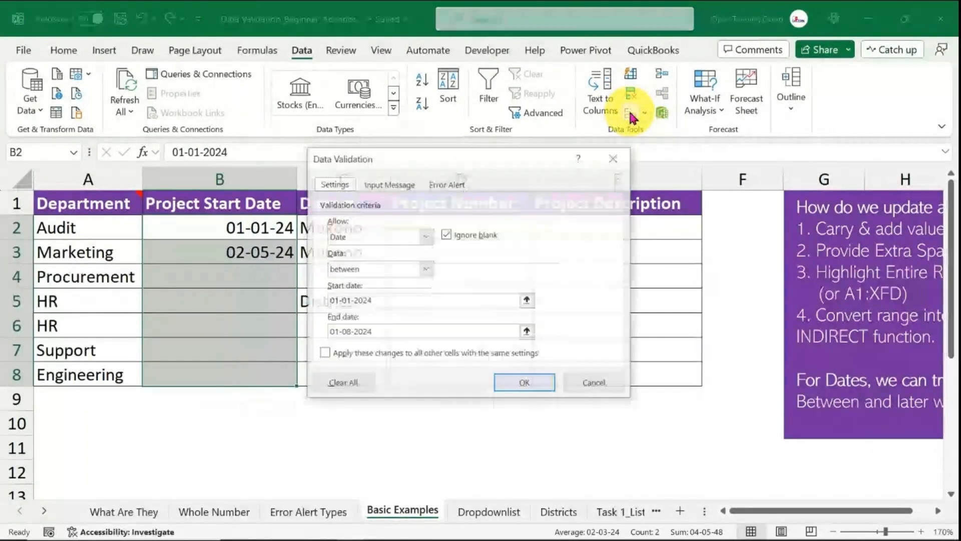
pyautogui.click(344, 384)
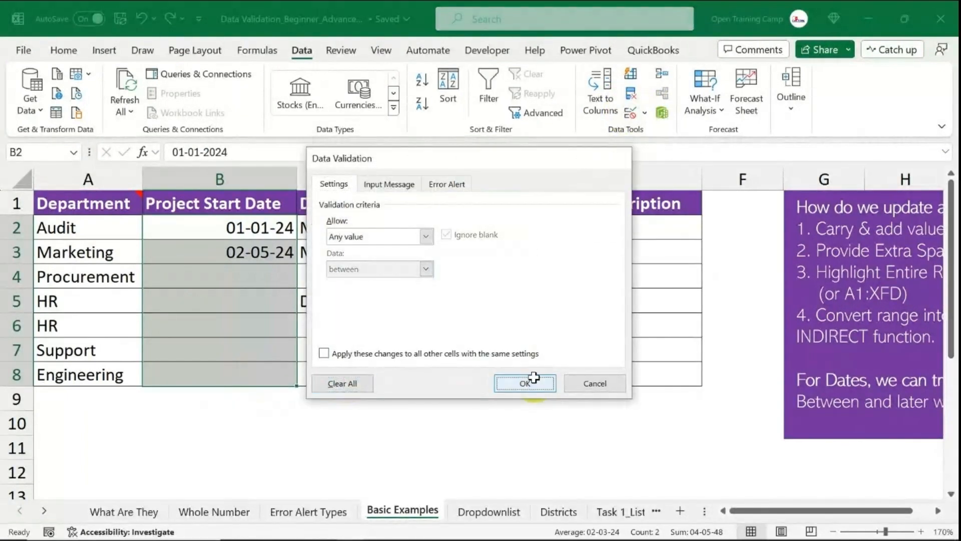
pyautogui.click(534, 377)
pyautogui.press('Delete')
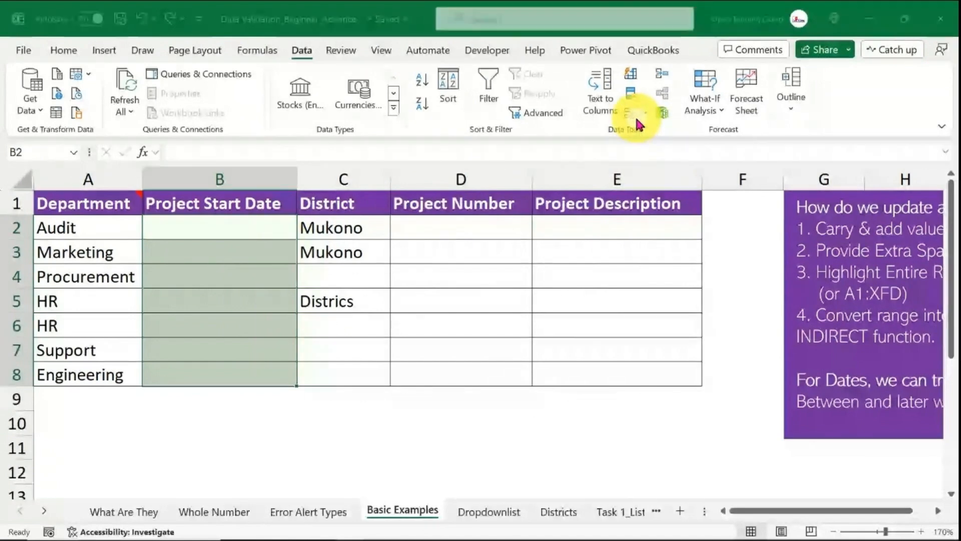
# Step: Open data validation for B2:B8 and allow only Date values with the "not between" condition
pyautogui.click(634, 116)
pyautogui.click(425, 236)
pyautogui.click(343, 297)
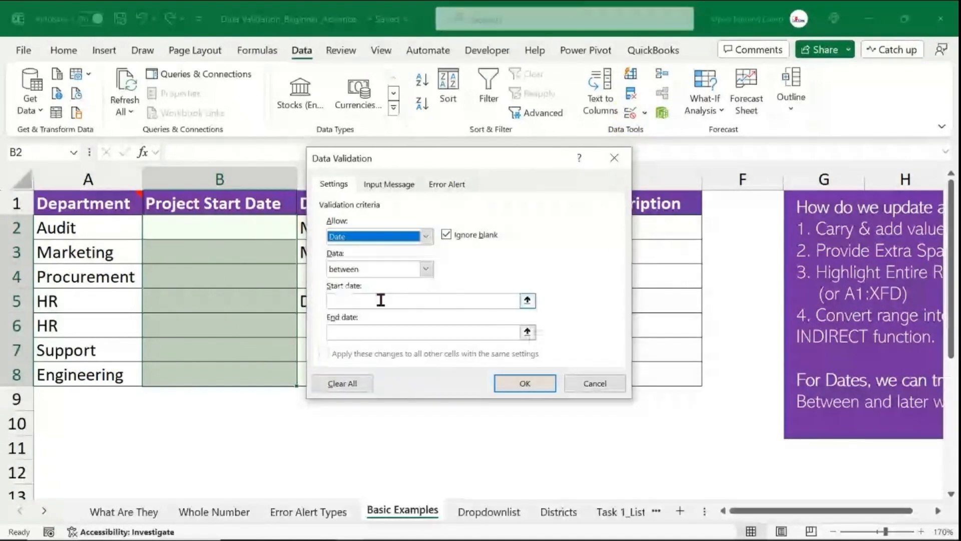
pyautogui.click(426, 268)
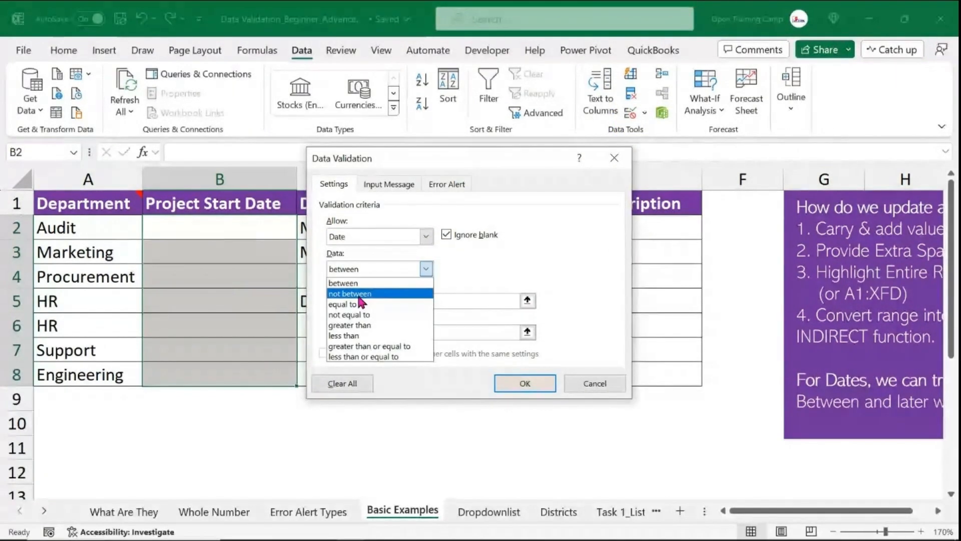
pyautogui.click(353, 294)
pyautogui.click(357, 302)
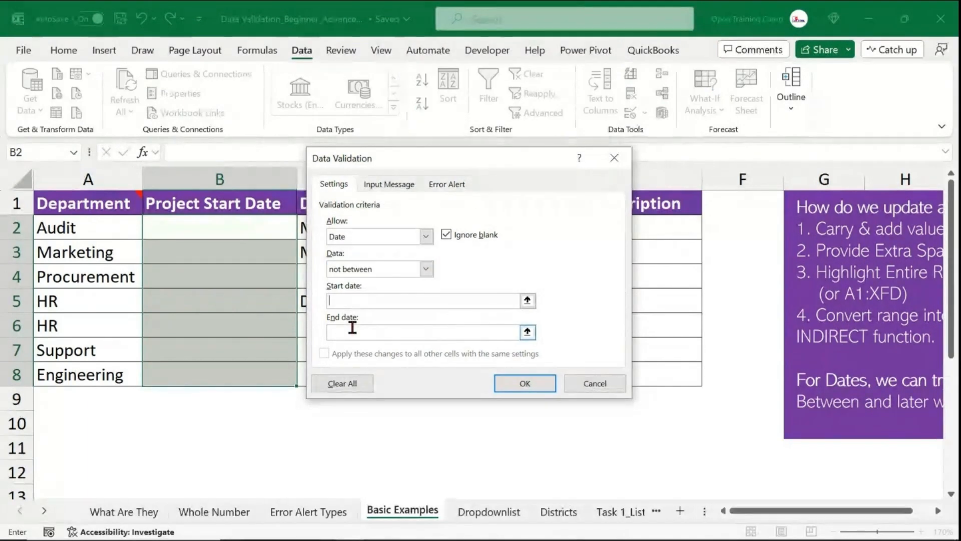
# Step: Set the excluded date range's start to 1/1/2023 and end to 1/1/2025, and apply the rule
pyautogui.write('1/1/202')
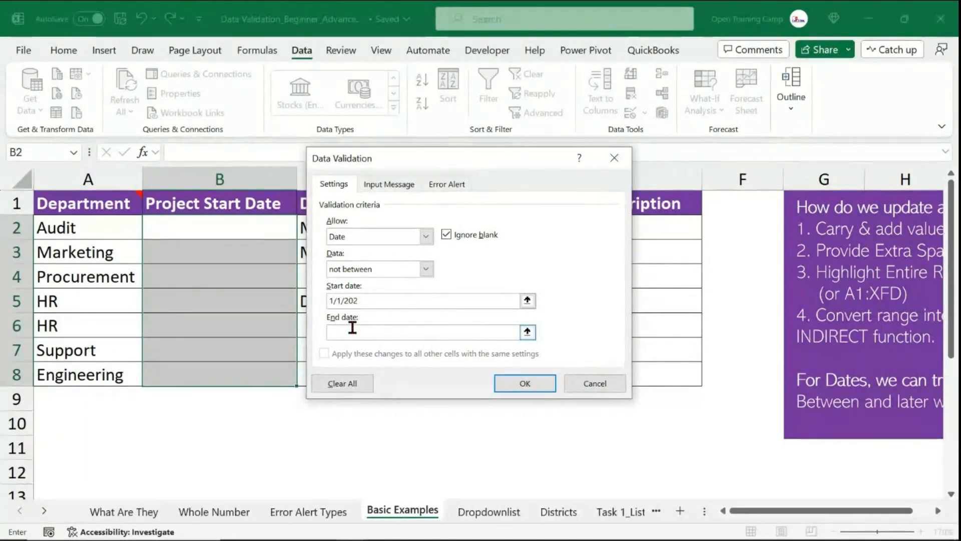
pyautogui.write('3')
pyautogui.click(352, 328)
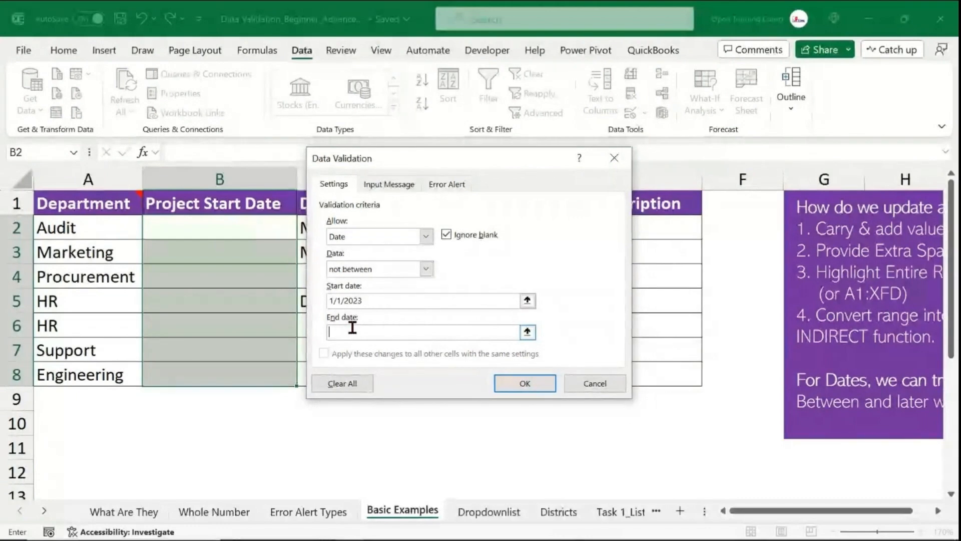
pyautogui.write('1/1/')
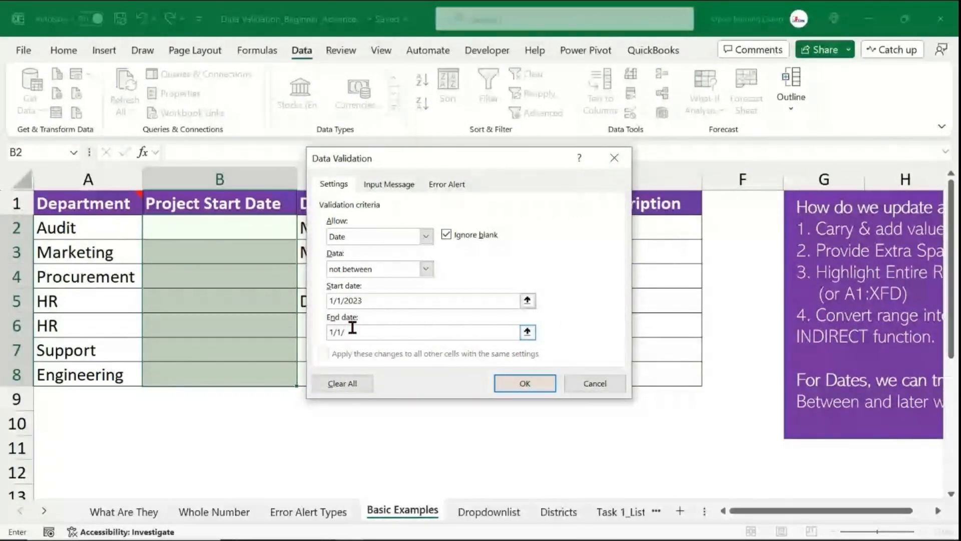
pyautogui.write('2025')
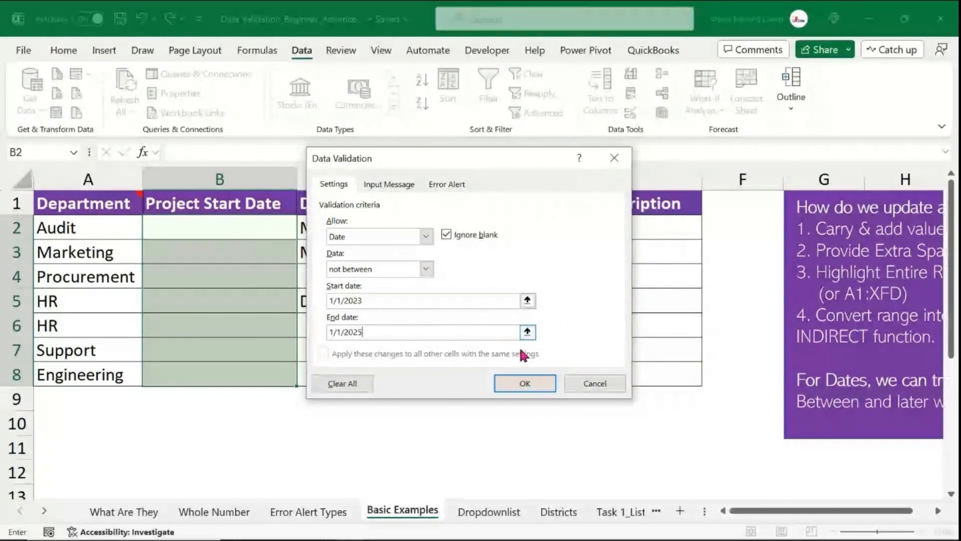
pyautogui.click(521, 382)
# Step: Test the "not between" rule by trying to enter 1/1/2024 in B2, and discard the entry
pyautogui.click(222, 231)
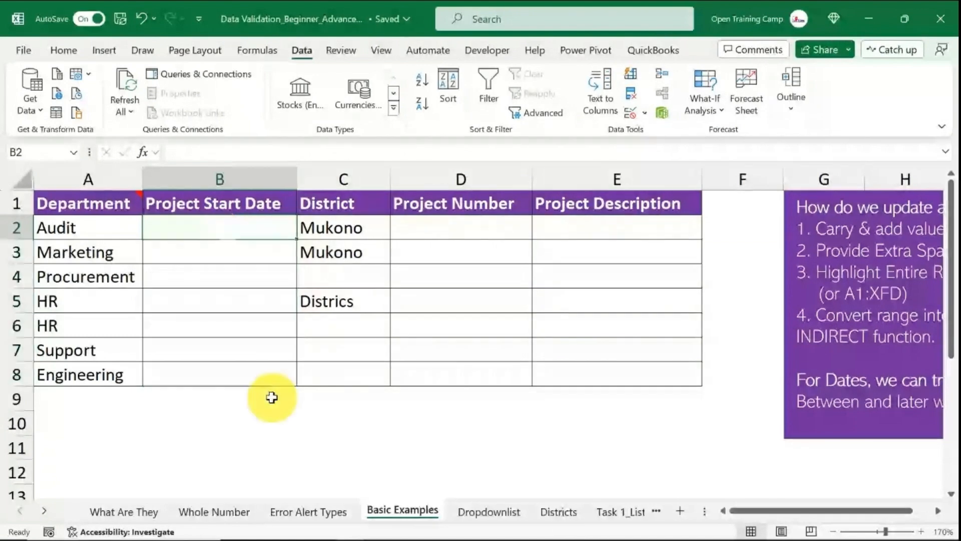
pyautogui.write('1')
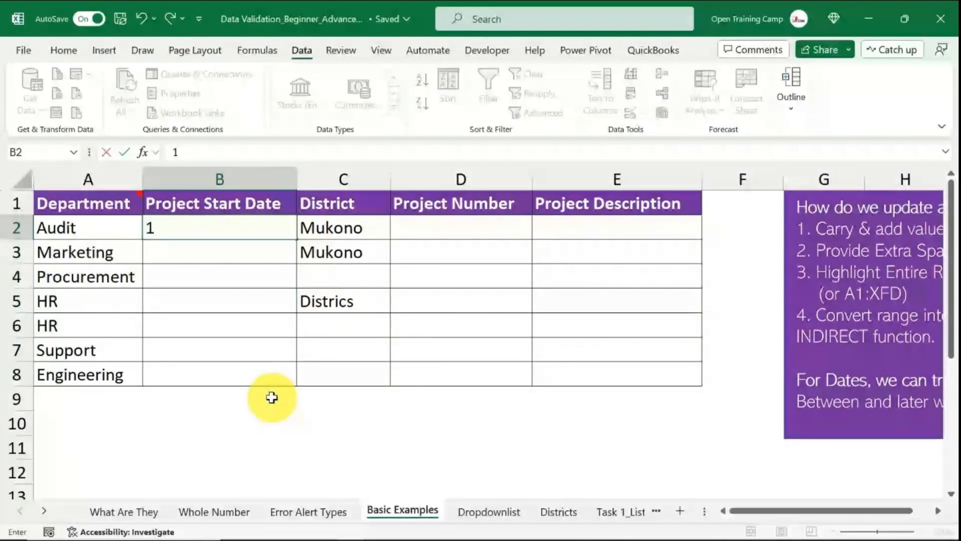
pyautogui.write('/1/2024')
pyautogui.press('Return')
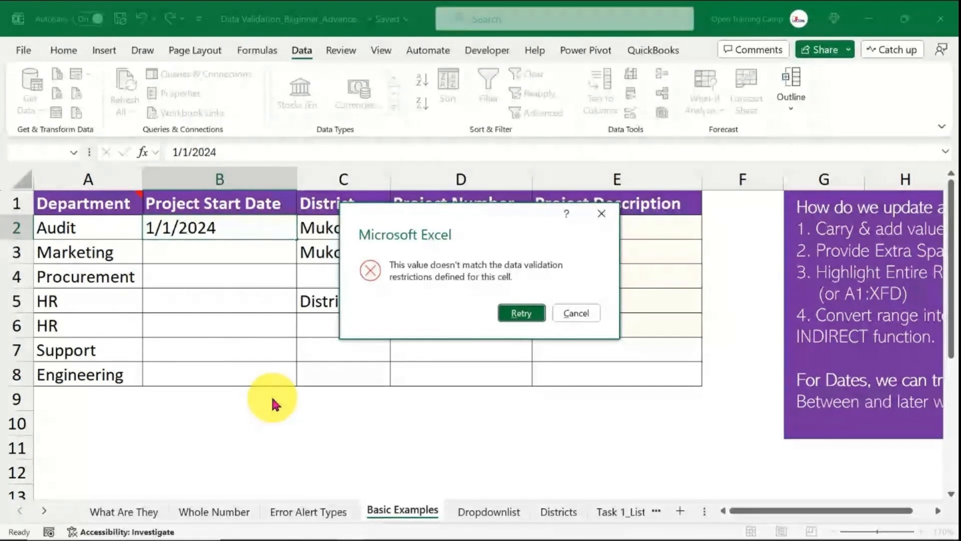
pyautogui.press('Escape')
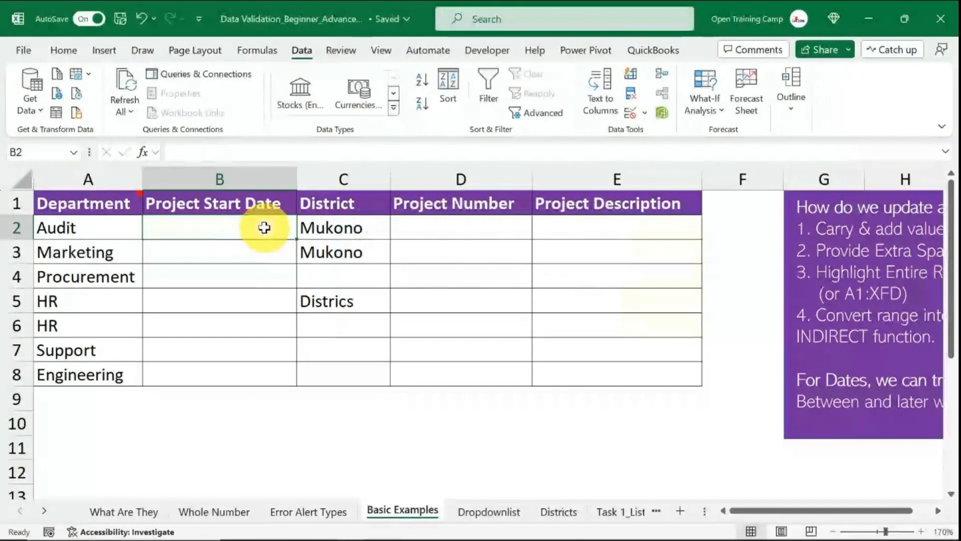
# Step: Clear the existing validation on B2:B8 and allow only Date values
pyautogui.moveTo(262, 231); pyautogui.dragTo(265, 376)
pyautogui.click(632, 112)
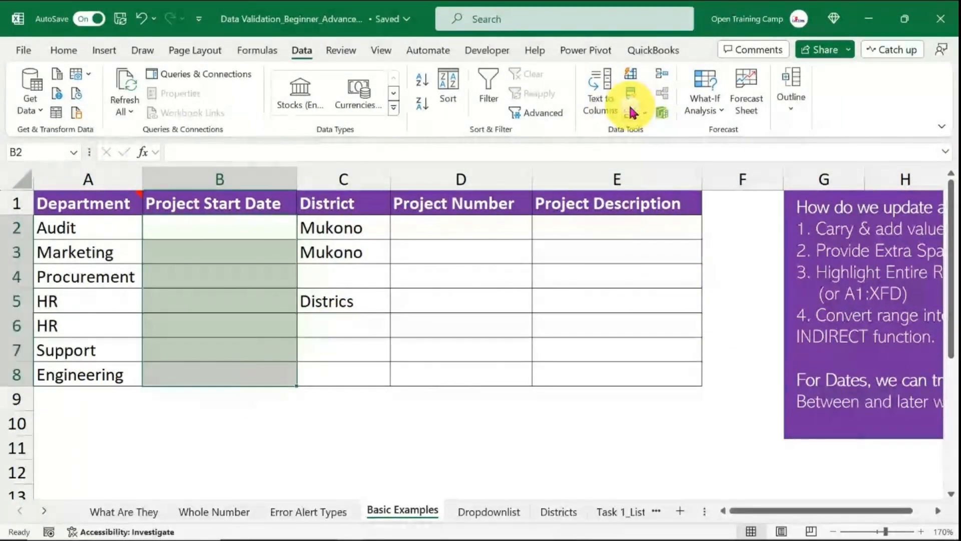
pyautogui.hotkey('alt', 'c')
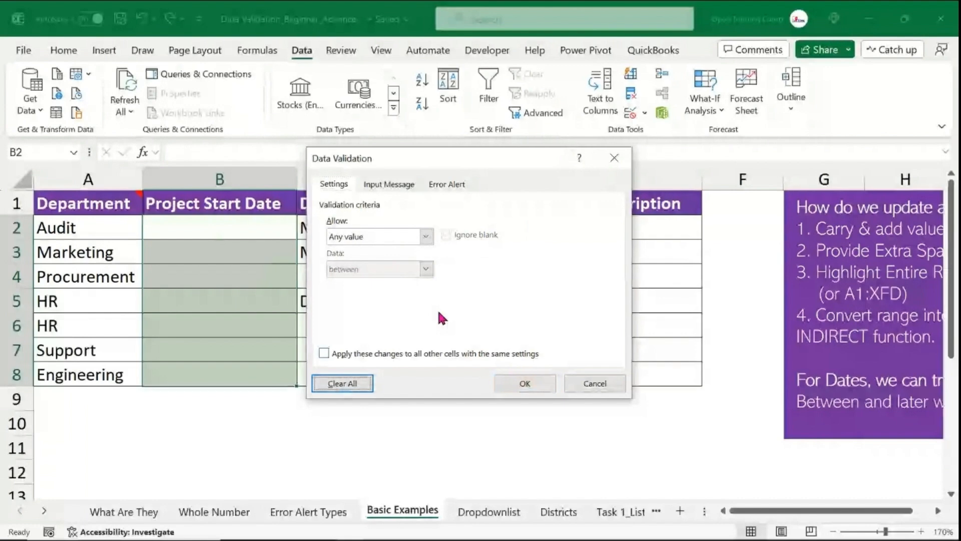
pyautogui.click(425, 238)
pyautogui.click(390, 292)
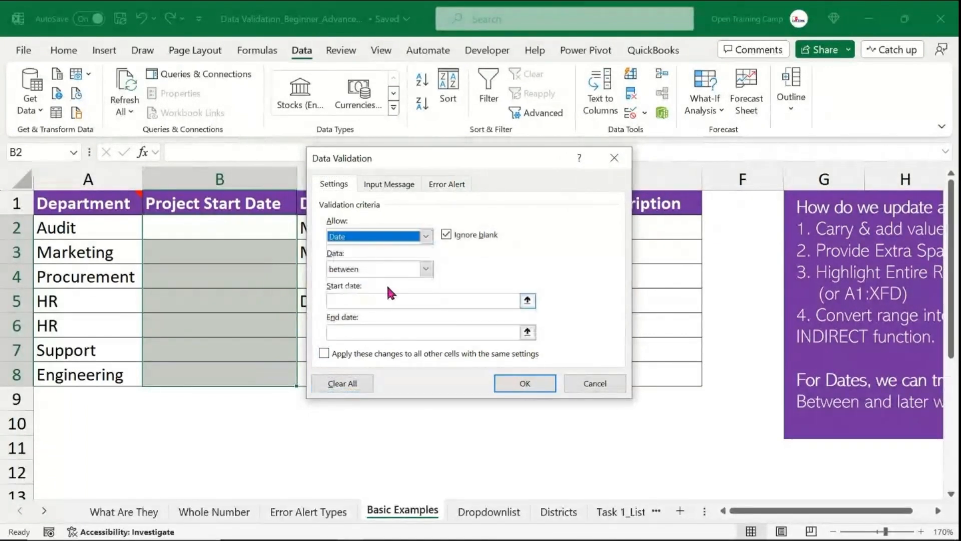
# Step: Set the date condition to "greater than" with start date 1/1/2024, and apply the rule
pyautogui.click(426, 272)
pyautogui.click(357, 321)
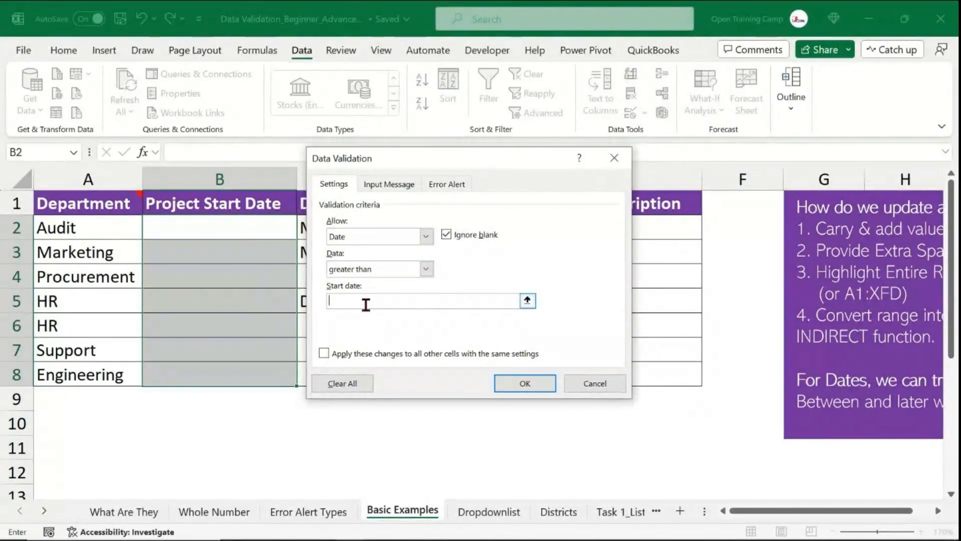
pyautogui.click(366, 305)
pyautogui.write('1/1/')
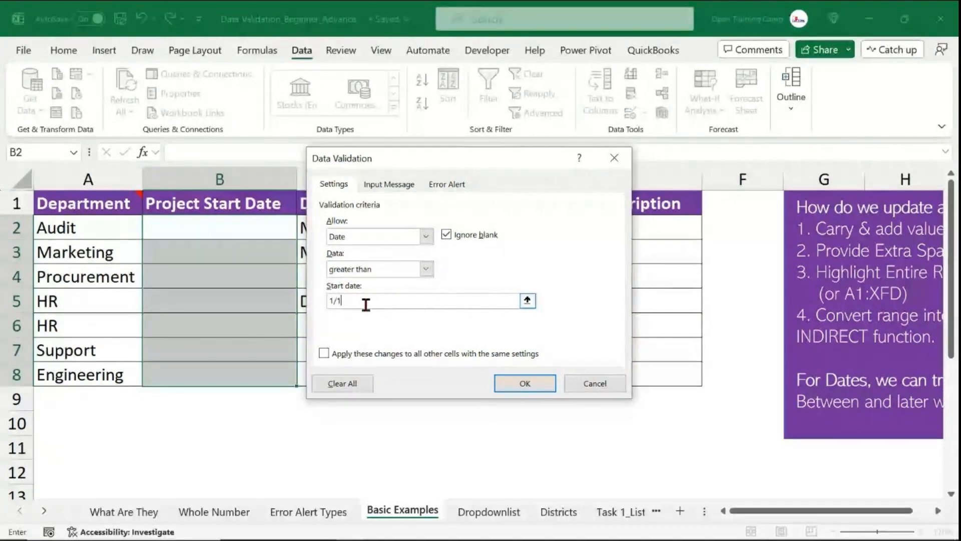
pyautogui.write('2024')
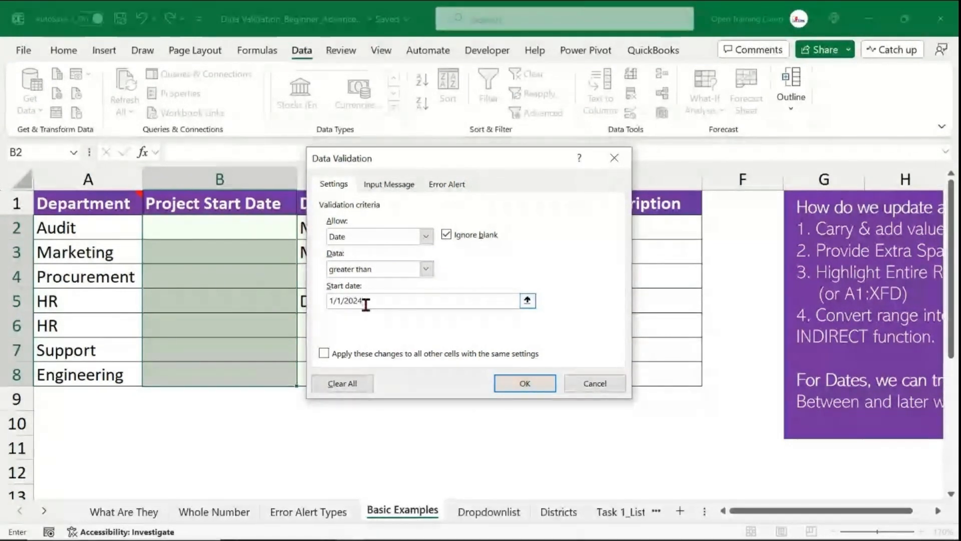
pyautogui.click(524, 381)
# Step: Test the "greater than" rule in B2 by trying 1/1/2024, and retry the entry with 2/2/2024
pyautogui.click(210, 231)
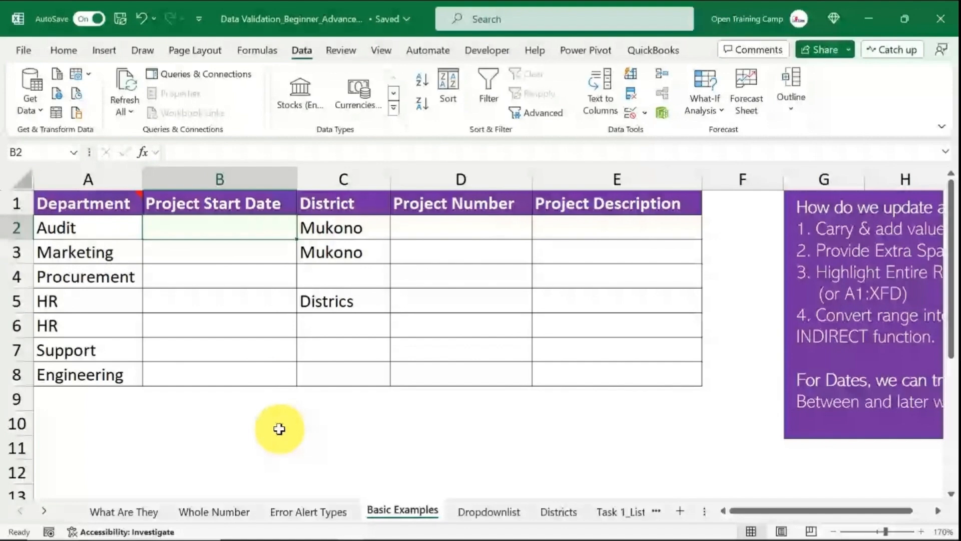
pyautogui.write('1/1/2024')
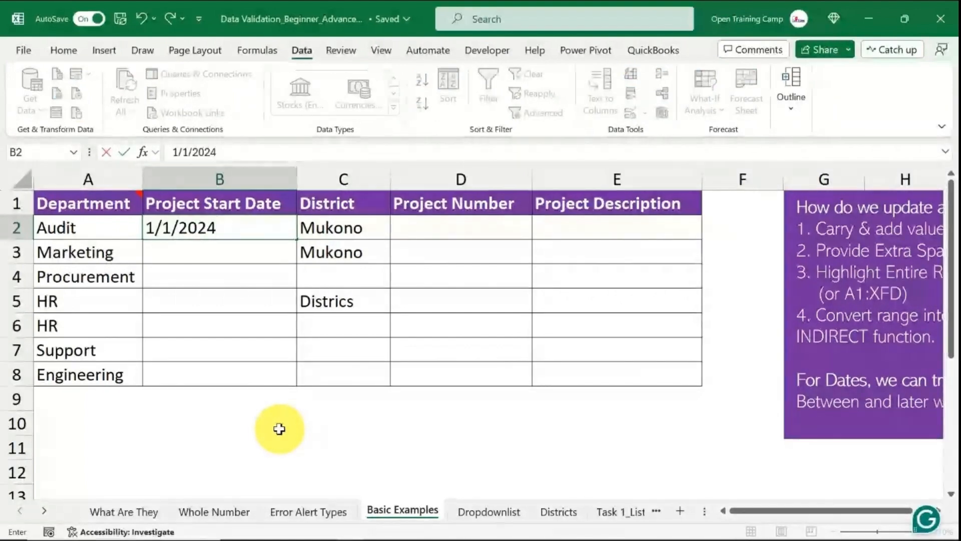
pyautogui.press('Return')
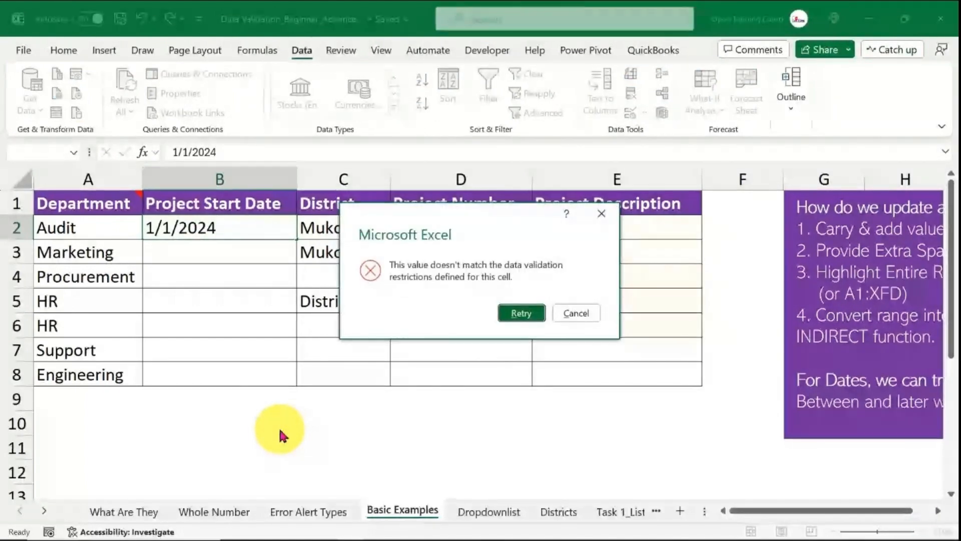
pyautogui.click(522, 315)
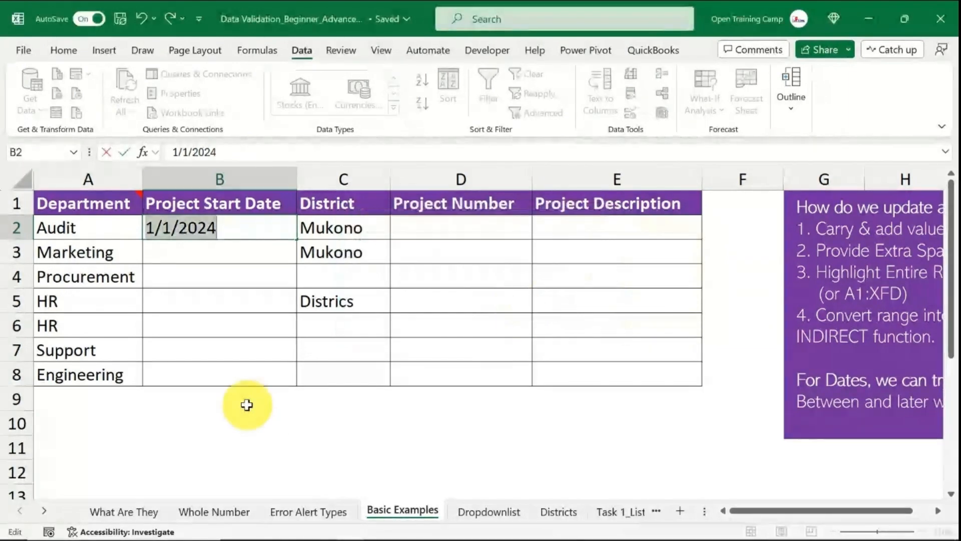
pyautogui.write('2/2')
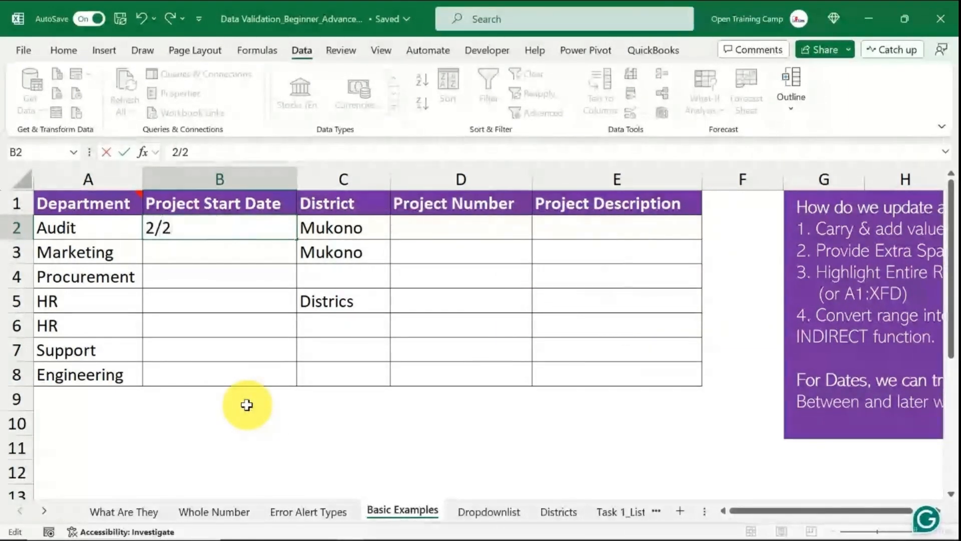
pyautogui.write('/2024')
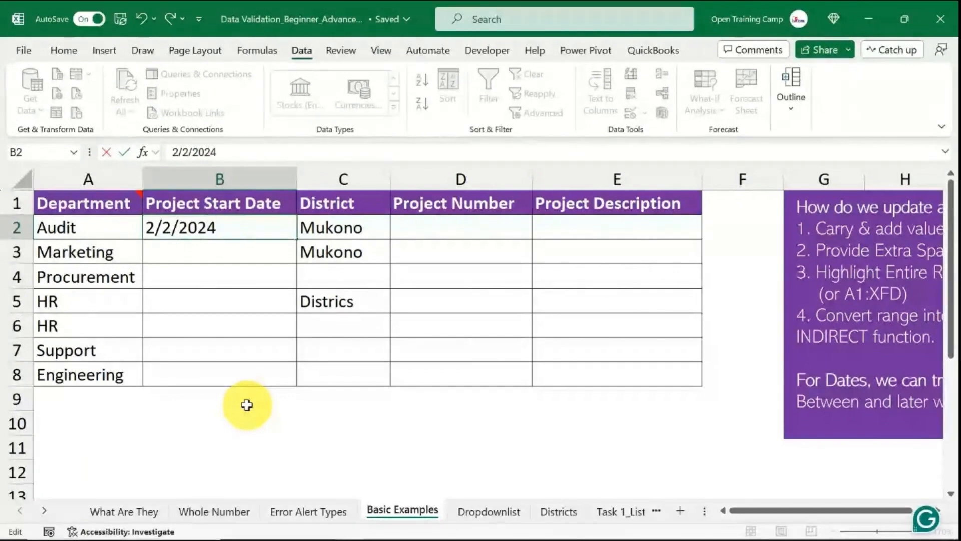
pyautogui.press('Return')
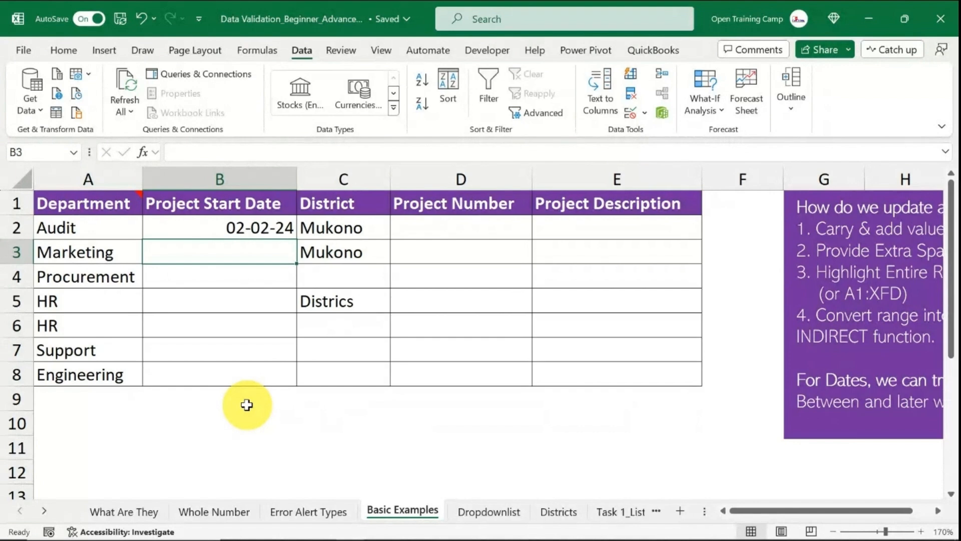
# Step: Try to enter the earlier date 1/1/2023 in B3 to test the "greater than" rule
pyautogui.write('1/1/2023')
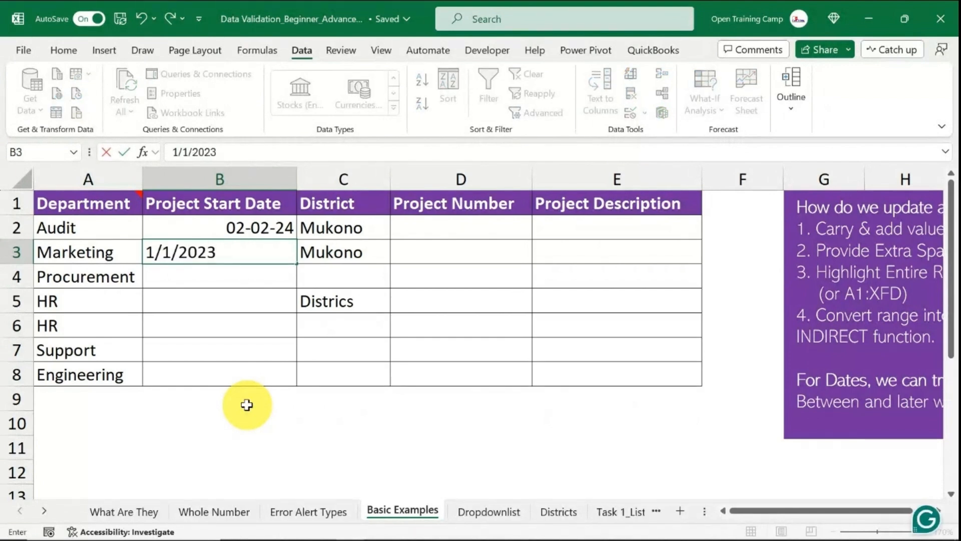
pyautogui.press('Return')
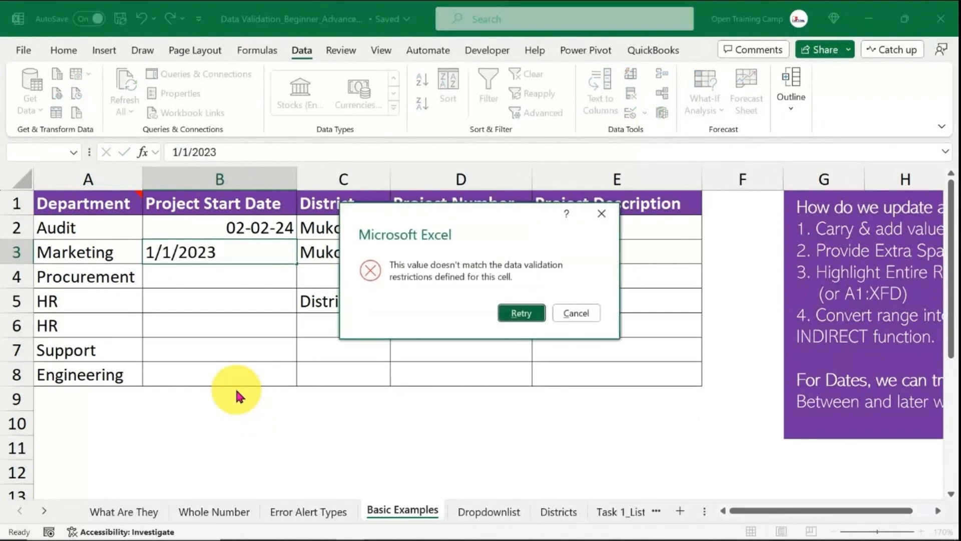
pyautogui.moveTo(452, 229); pyautogui.dragTo(368, 273)
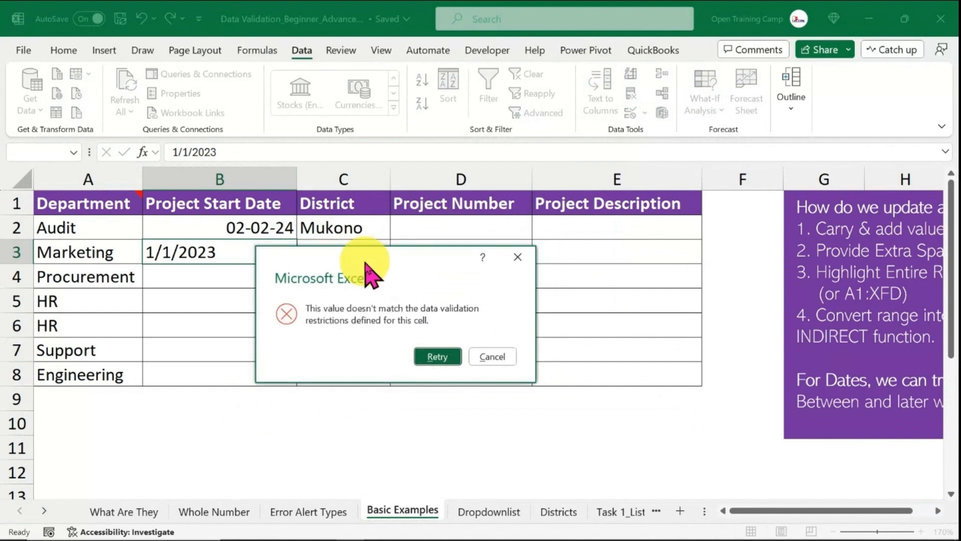